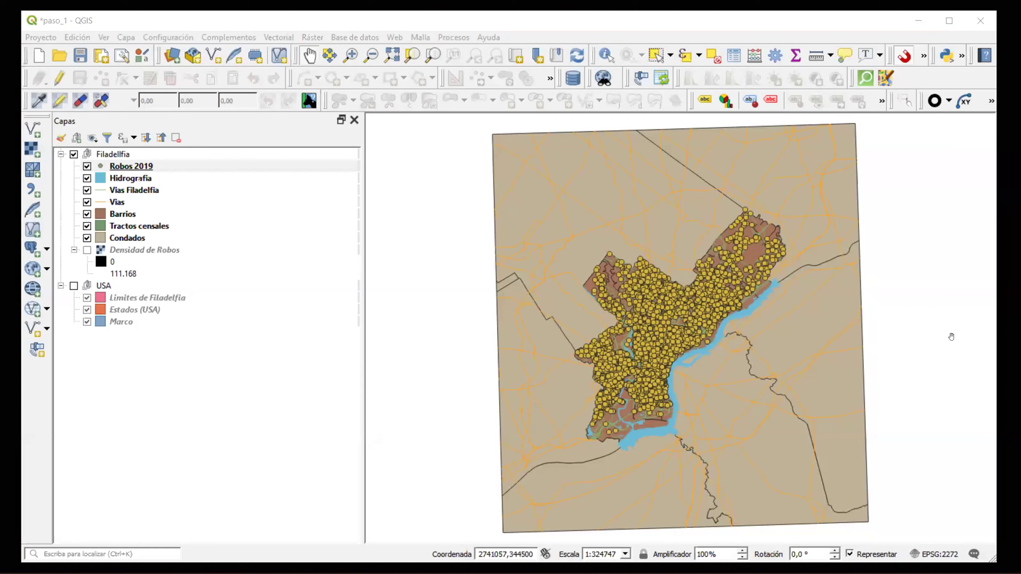
# Open the attribute table of the Robos 2019 layer and look through its columns.
pyautogui.rightClick(138, 167)
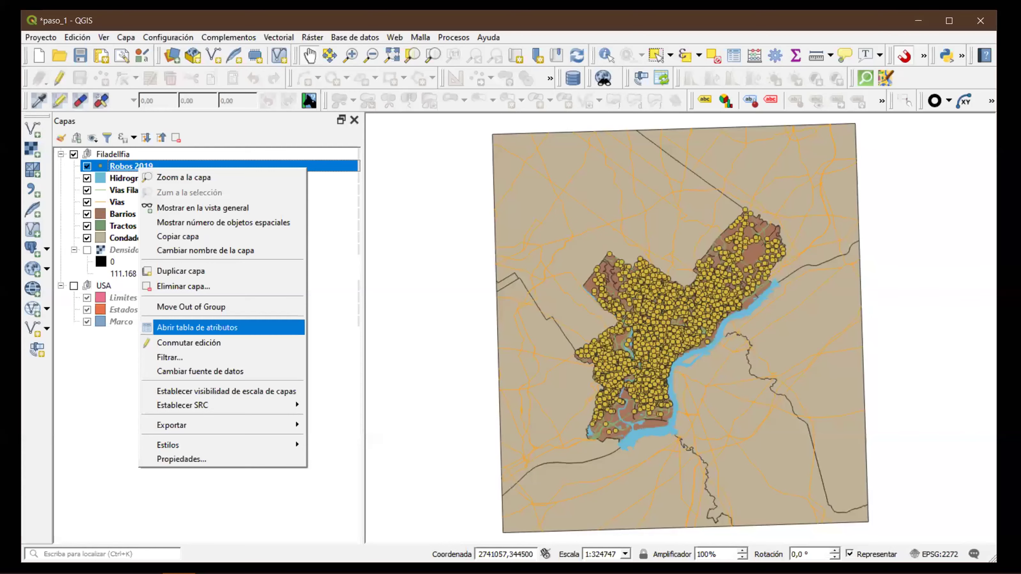
pyautogui.click(197, 327)
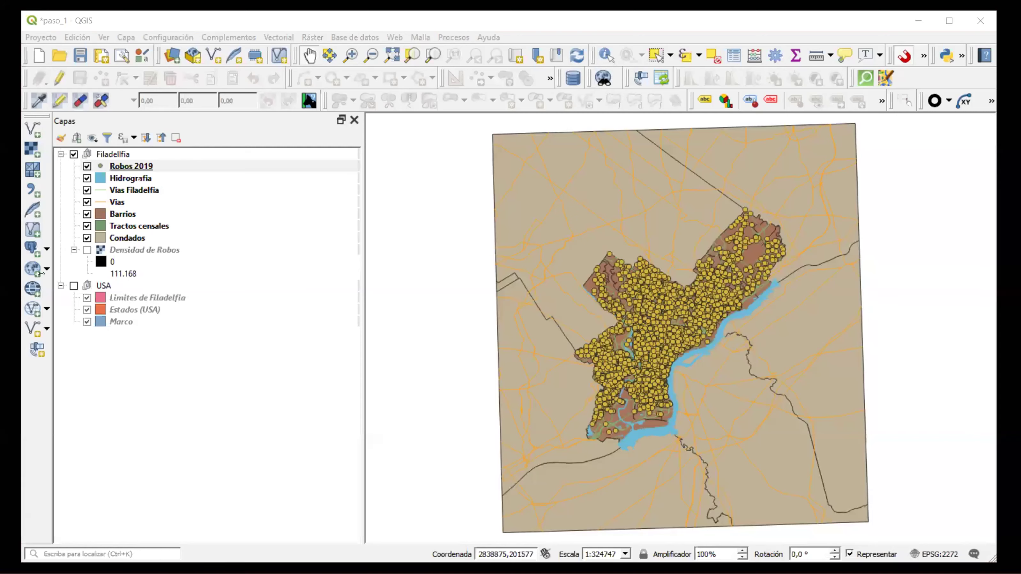
pyautogui.press('F6')
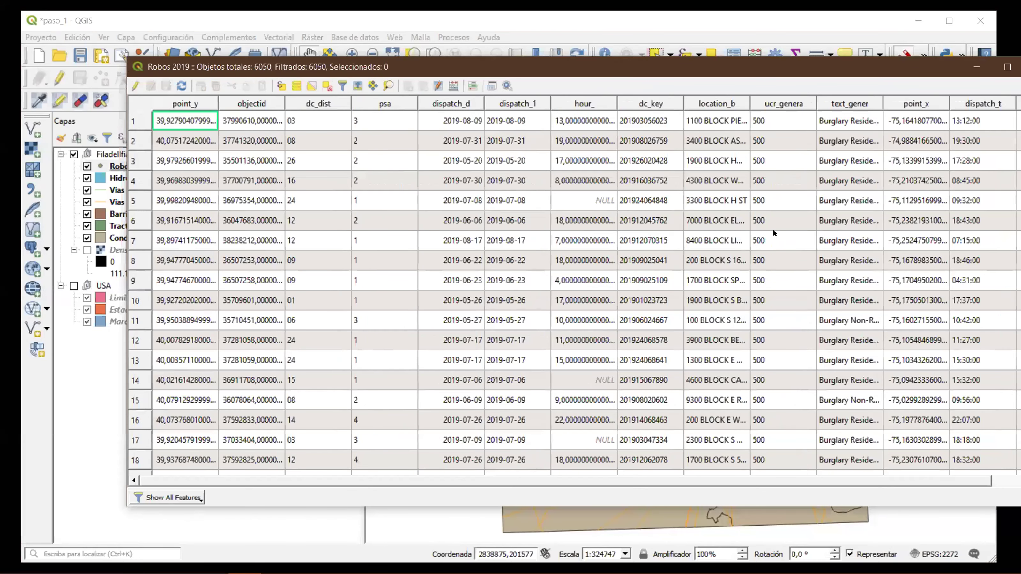
pyautogui.hscroll(1, 828, 106)
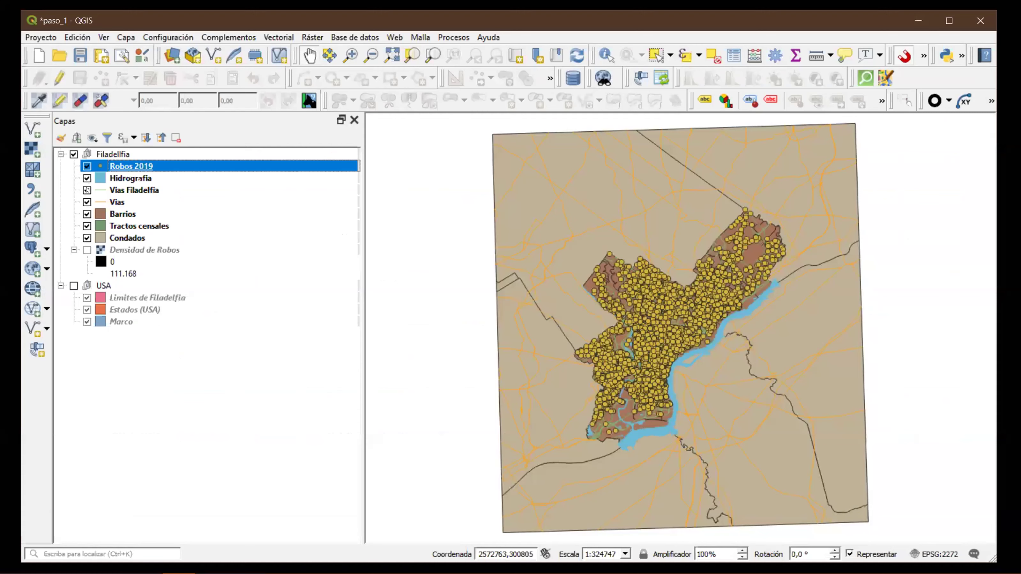
# Hide the Robos 2019, Hidrografia, Vias Filadelfia, Vias, Barrios and Tractos censales layers one by one.
pyautogui.click(88, 167)
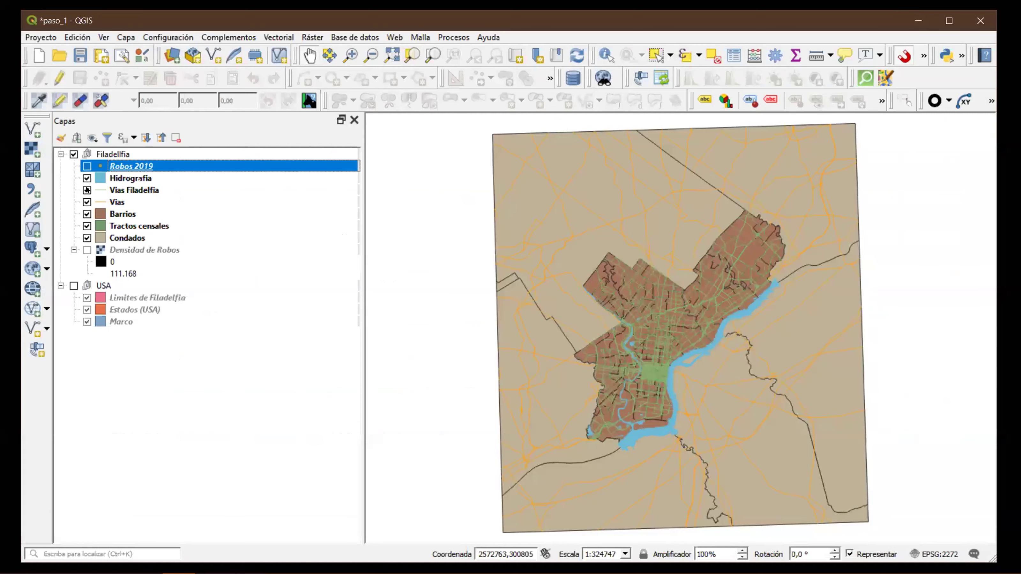
pyautogui.click(87, 178)
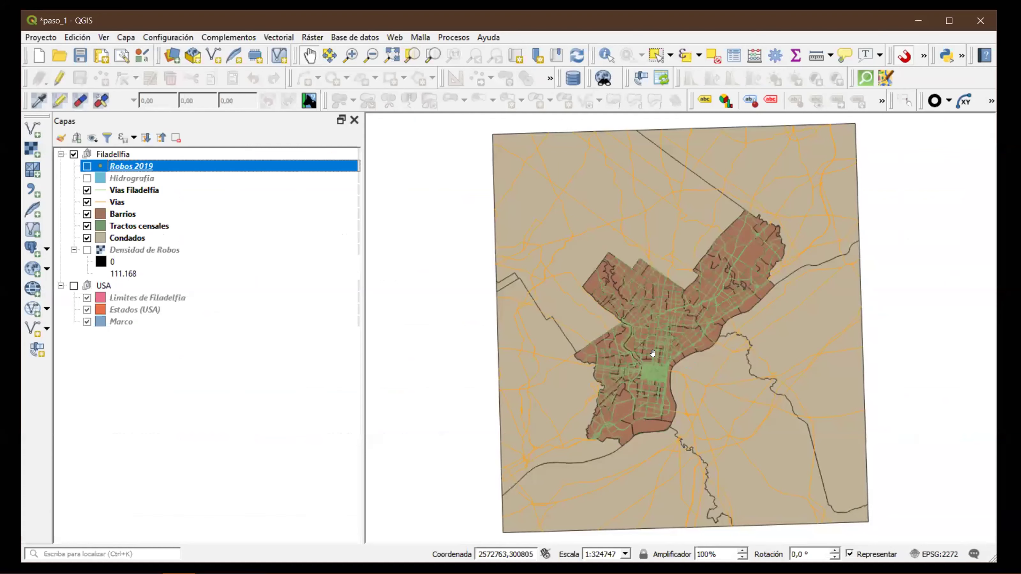
pyautogui.click(87, 190)
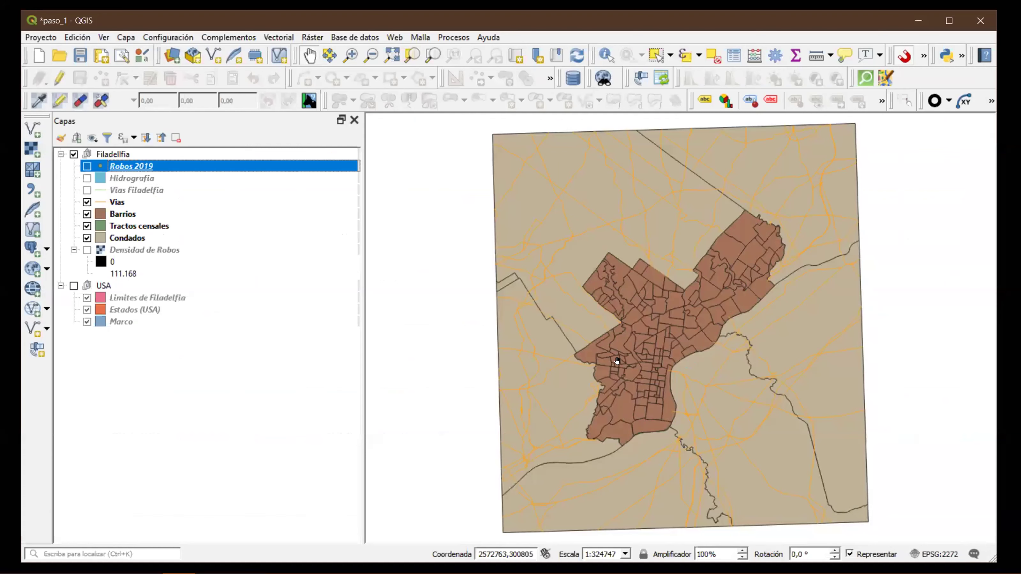
pyautogui.click(88, 202)
pyautogui.press('space')
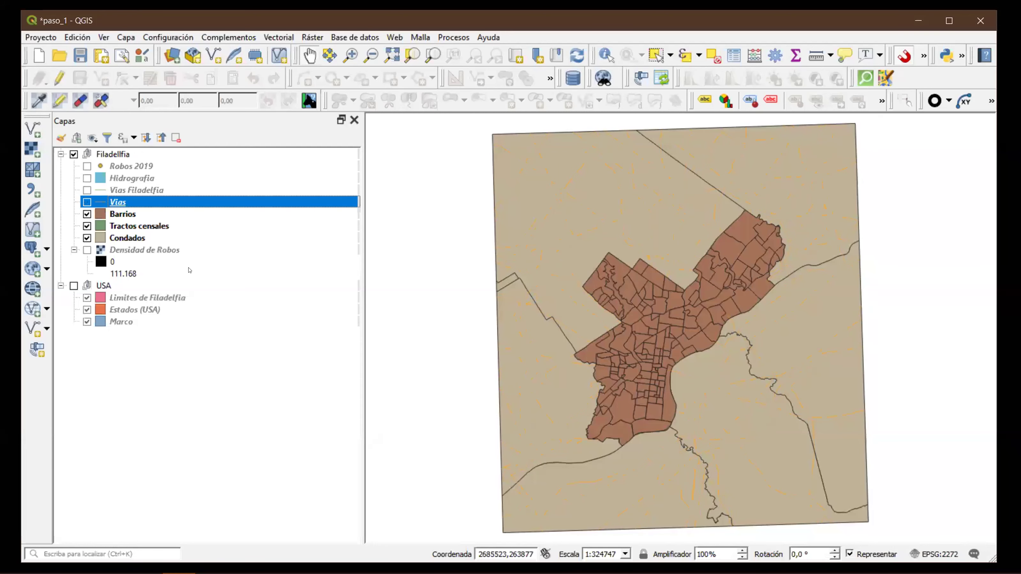
pyautogui.click(87, 215)
pyautogui.click(86, 226)
pyautogui.click(87, 226)
pyautogui.click(87, 225)
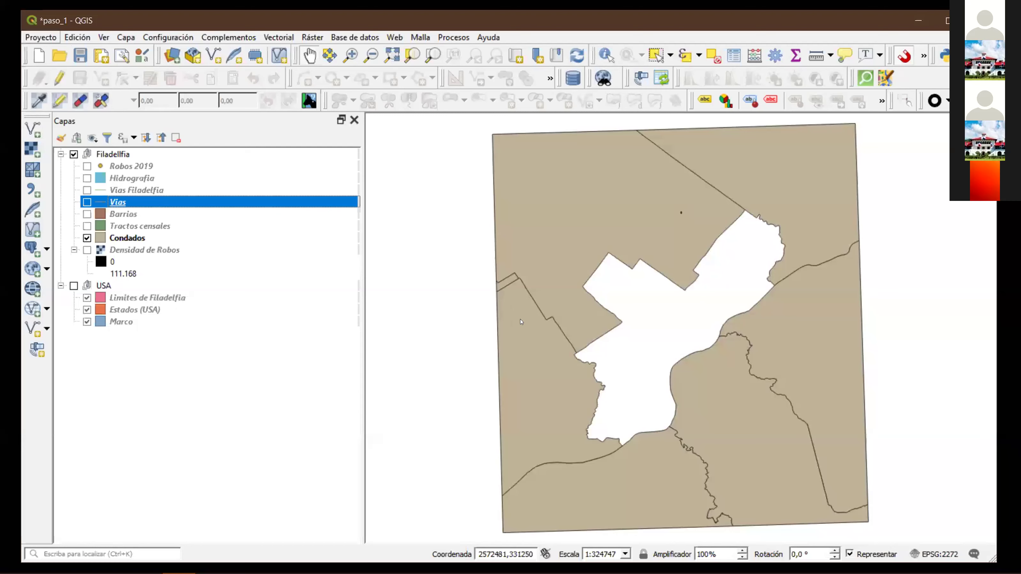
# Open the project paso_2_simbolizacion_capas_auxiliares.qgz, discarding the changes to the current project.
pyautogui.hotkey('alt', 'p')
pyautogui.hotkey('ctrl', 'a')
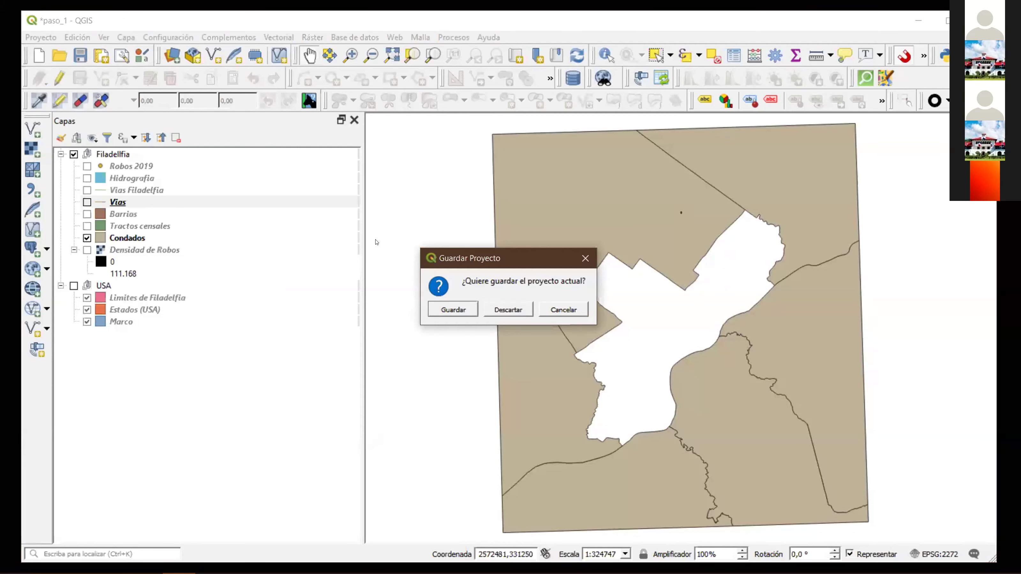
pyautogui.click(503, 309)
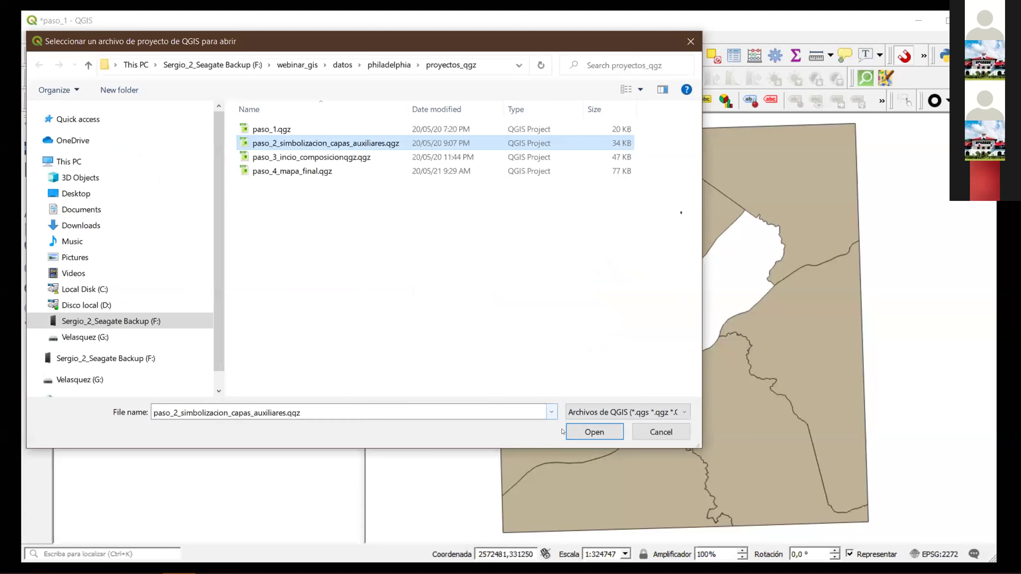
pyautogui.click(574, 428)
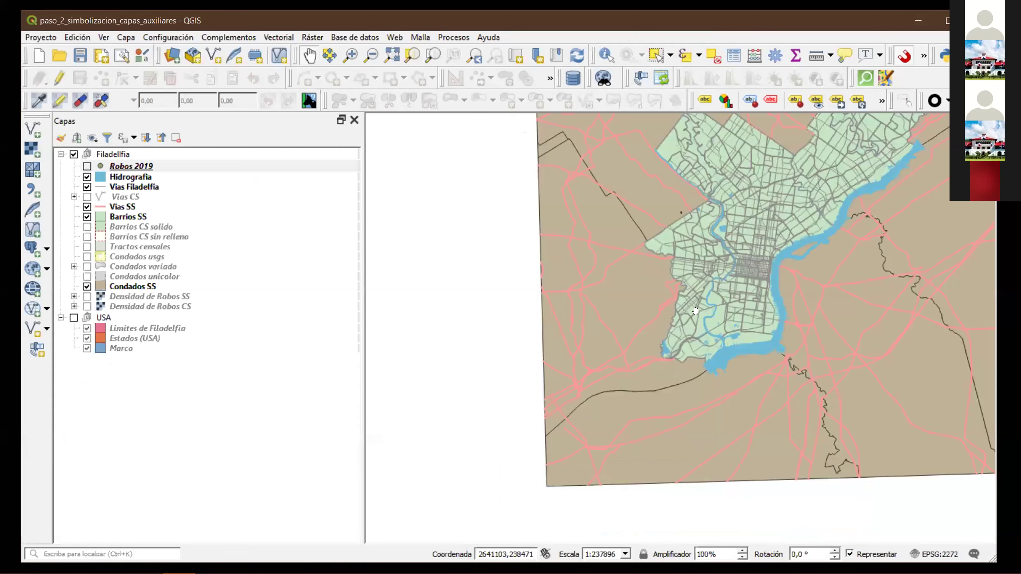
# Open the symbology of the Hidrografia layer and examine its simple fill.
pyautogui.moveTo(815, 240); pyautogui.dragTo(696, 311)
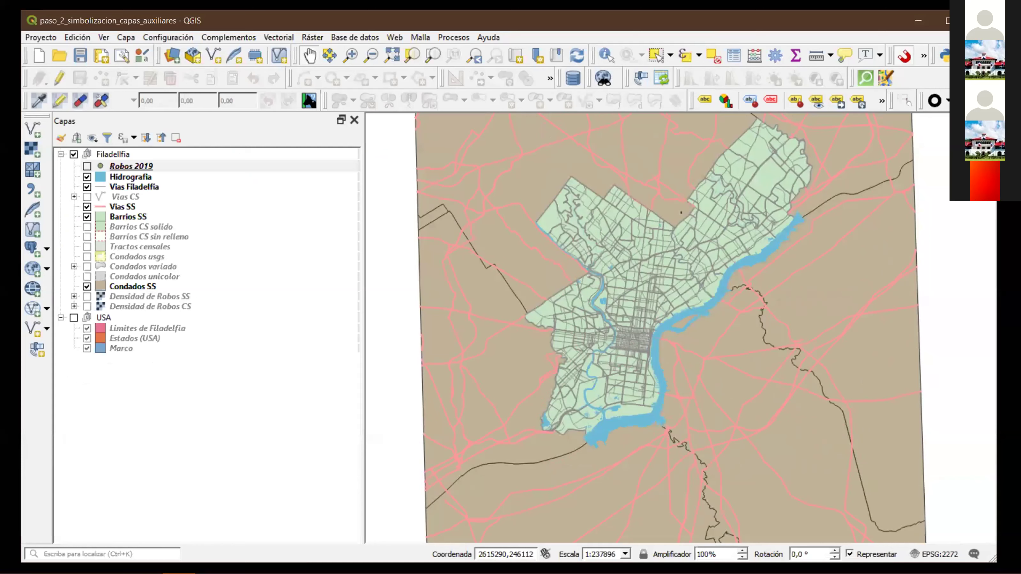
pyautogui.press('Down')
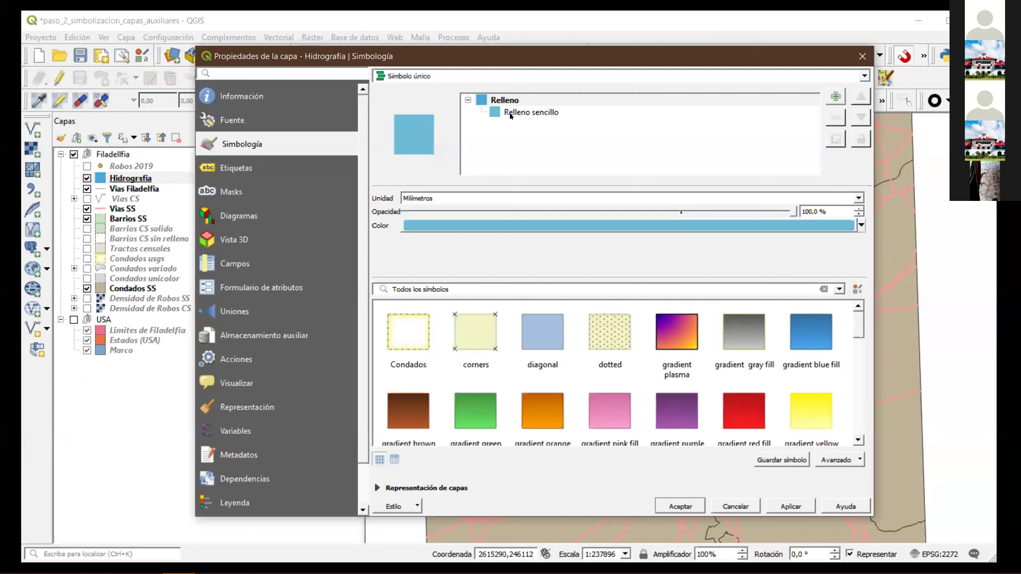
pyautogui.click(530, 112)
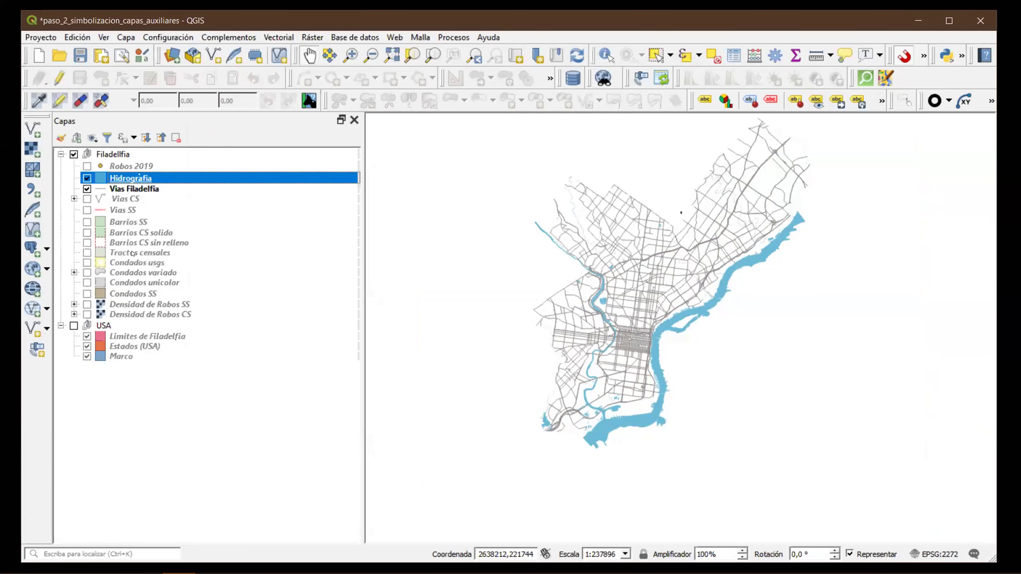
# Open the attribute table of the Vias Filadelfia layer and look through its fields for one suited to classifying the roads.
pyautogui.rightClick(119, 190)
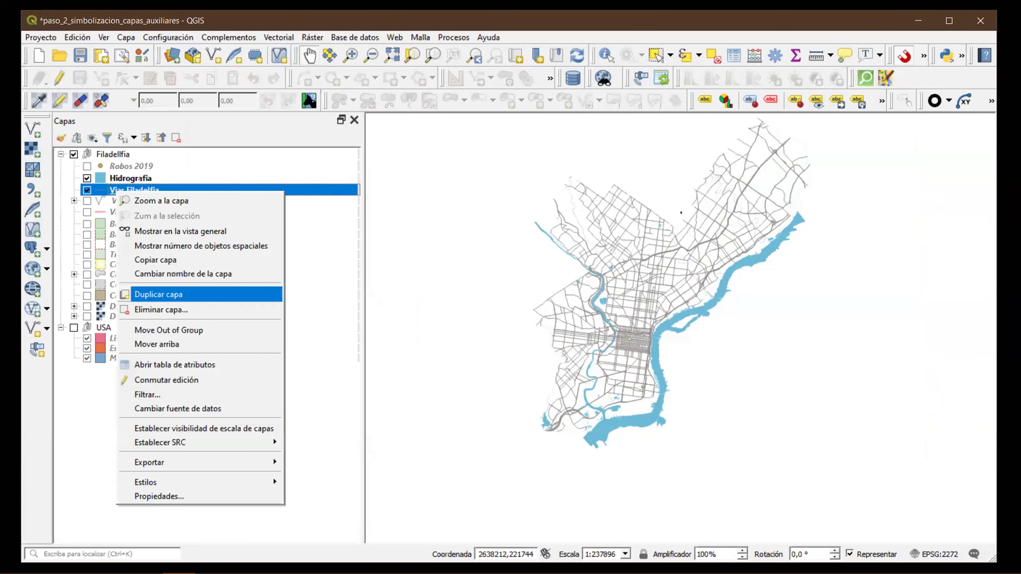
pyautogui.click(174, 364)
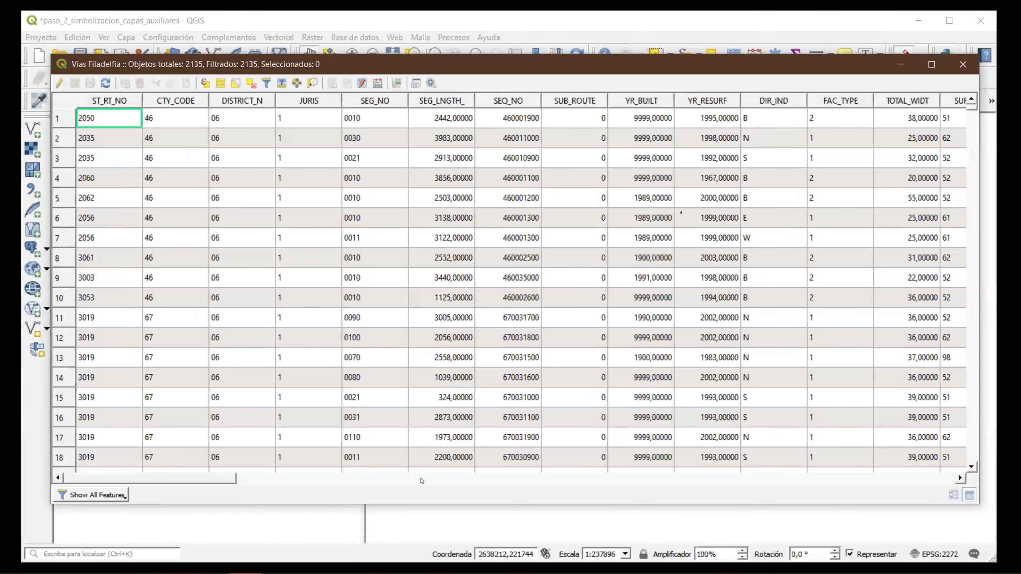
pyautogui.click(422, 480)
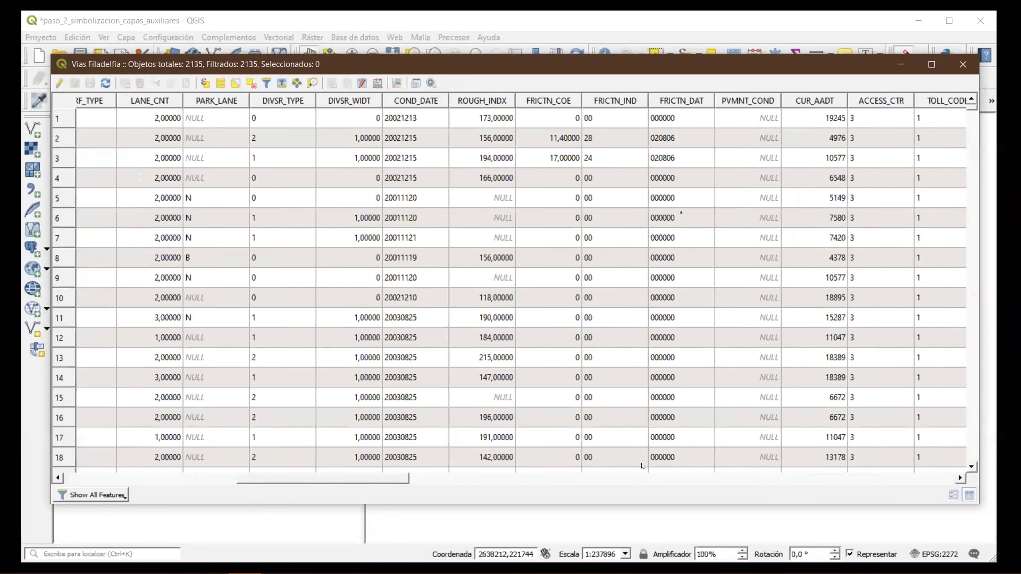
pyautogui.hscroll(10, 419, 465)
pyautogui.hscroll(4, 300, 458)
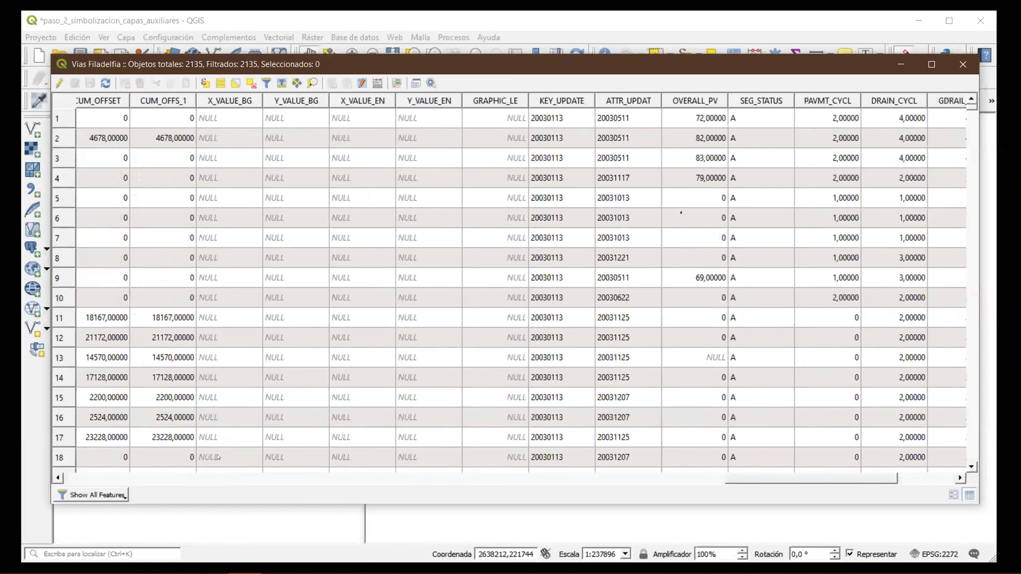
pyautogui.hscroll(-12, 217, 457)
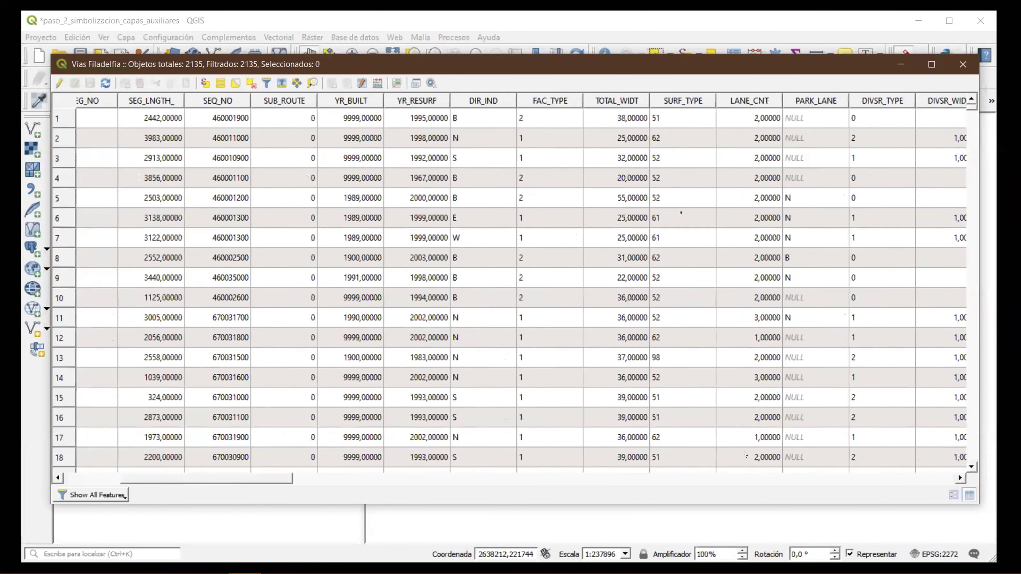
pyautogui.hscroll(-4, 812, 389)
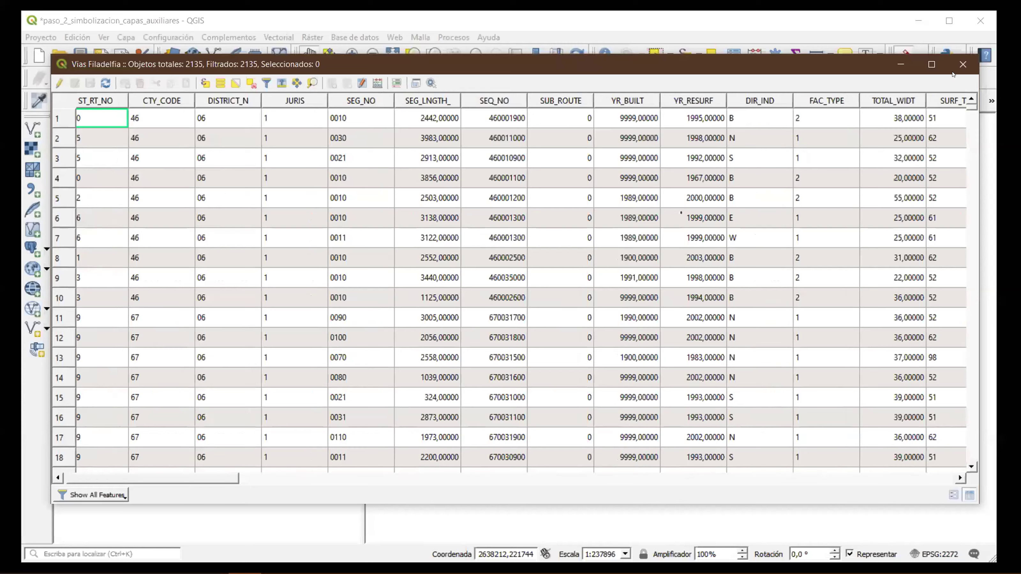
pyautogui.hscroll(15, 885, 117)
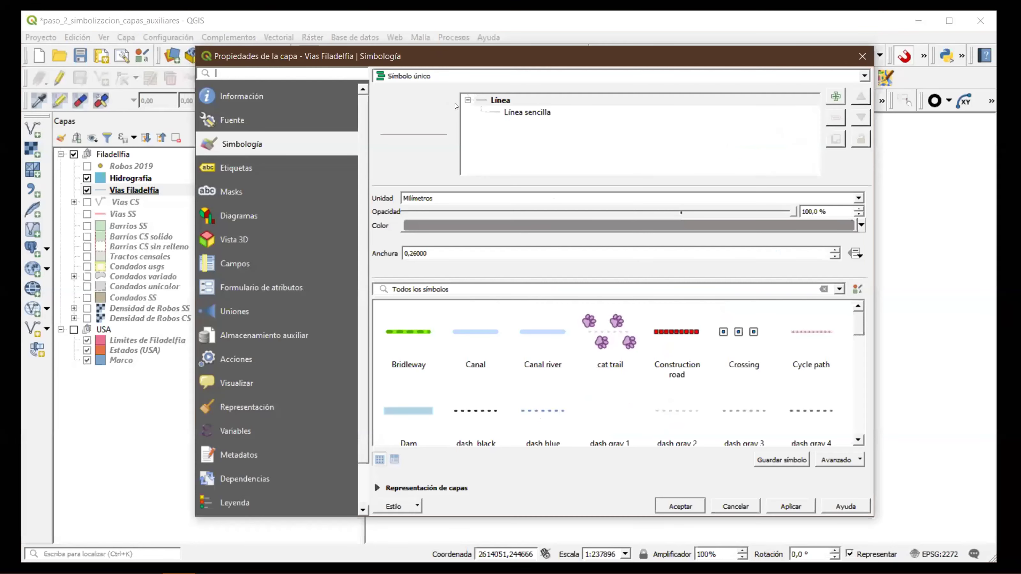
# Classify the Vias Filadelfia symbology as Categorizado by the TRAF_RT__2 field and turn off the class for all other values.
pyautogui.click(644, 76)
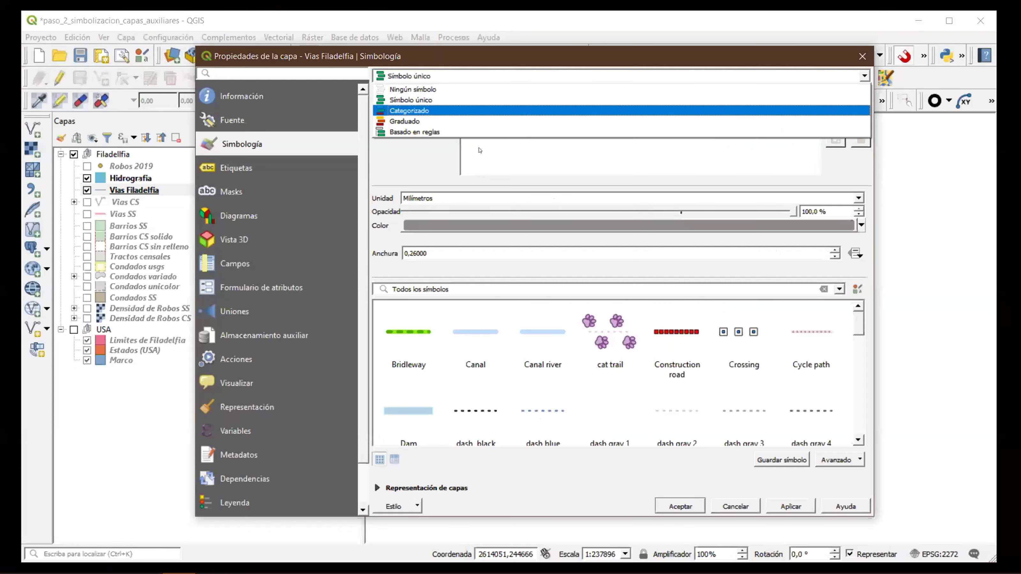
pyautogui.press('Return')
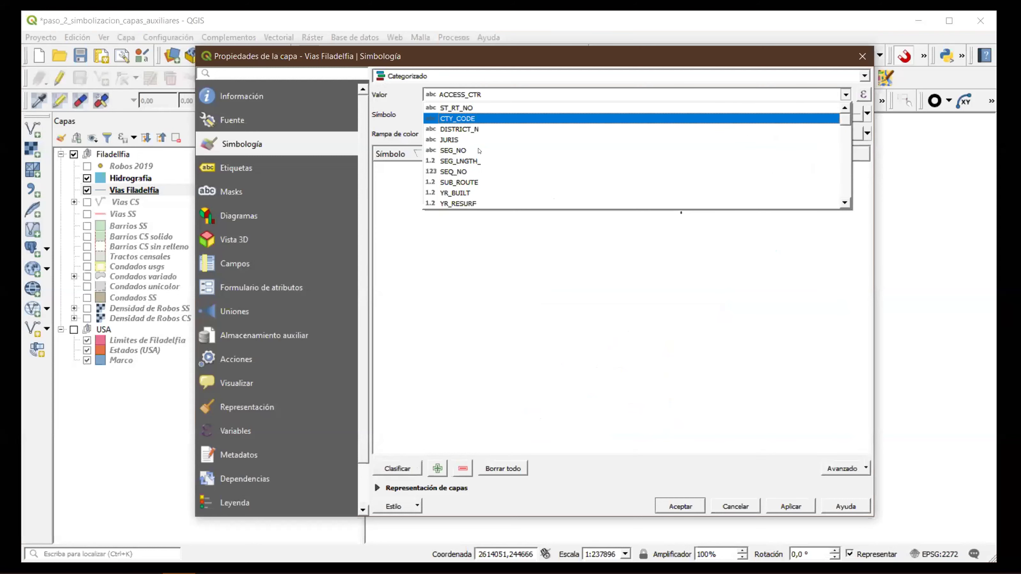
pyautogui.scroll(-5, 479, 151)
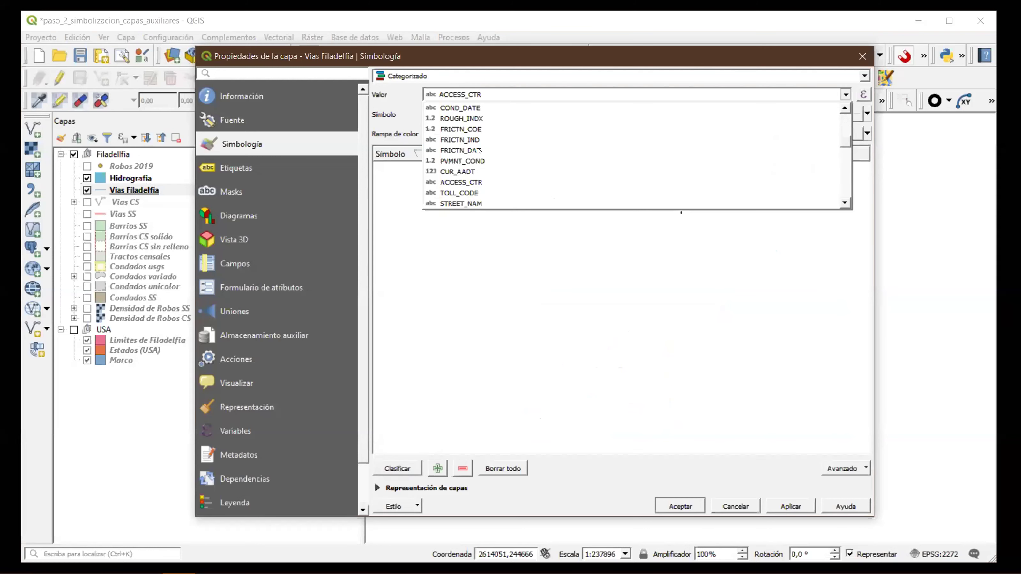
pyautogui.scroll(-1, 479, 150)
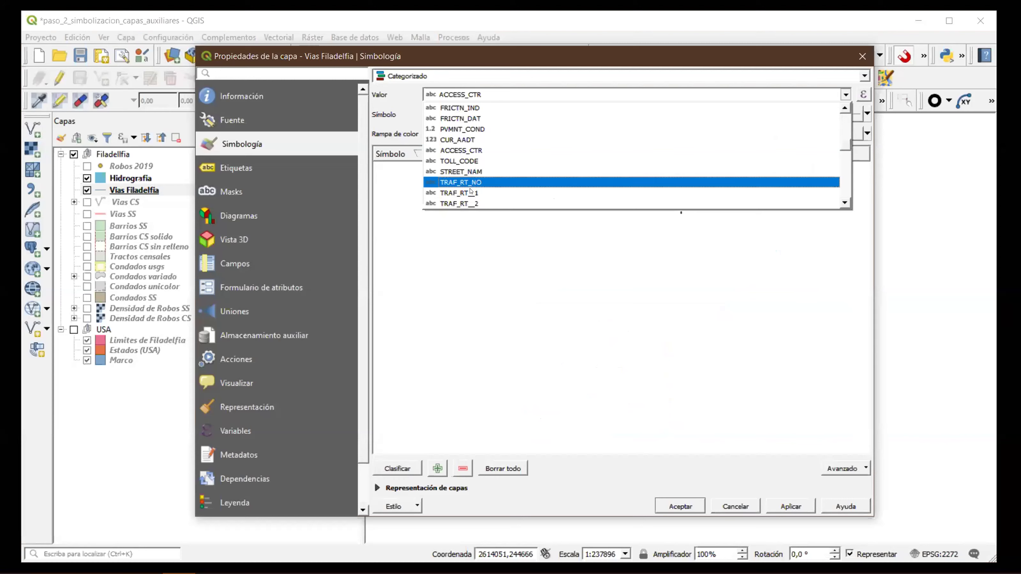
pyautogui.press('Down')
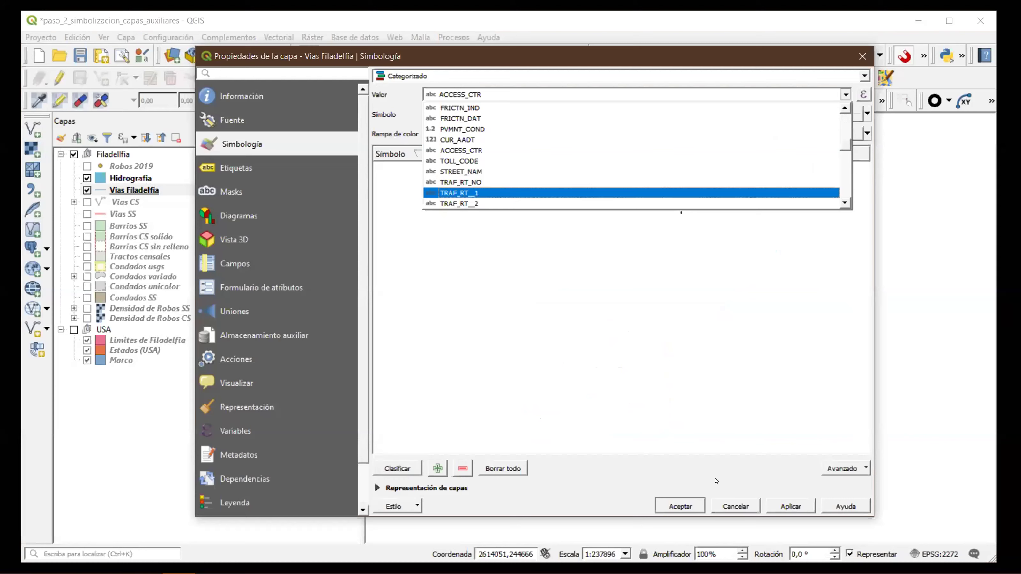
pyautogui.press('Down')
pyautogui.press('Return')
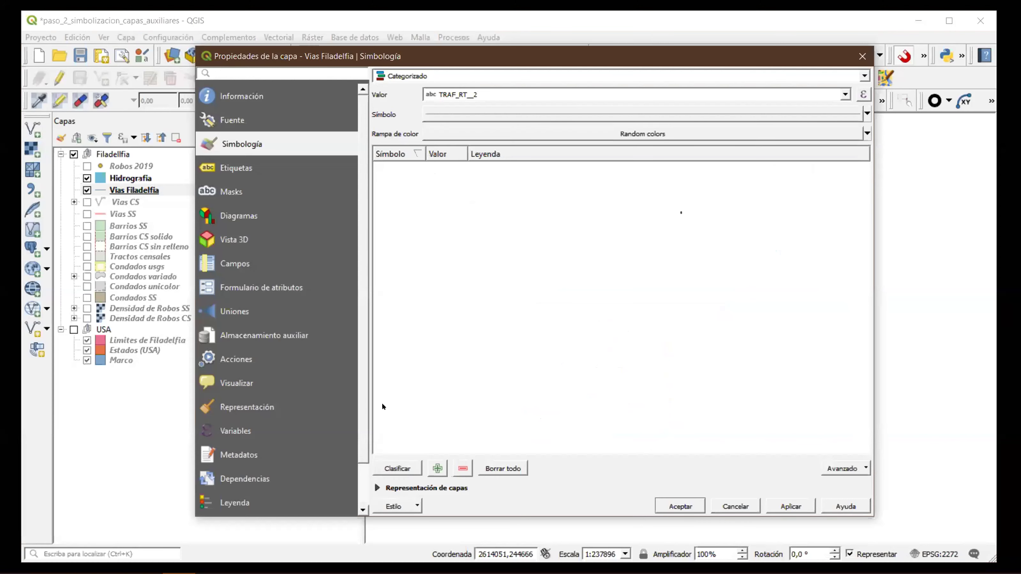
pyautogui.click(397, 468)
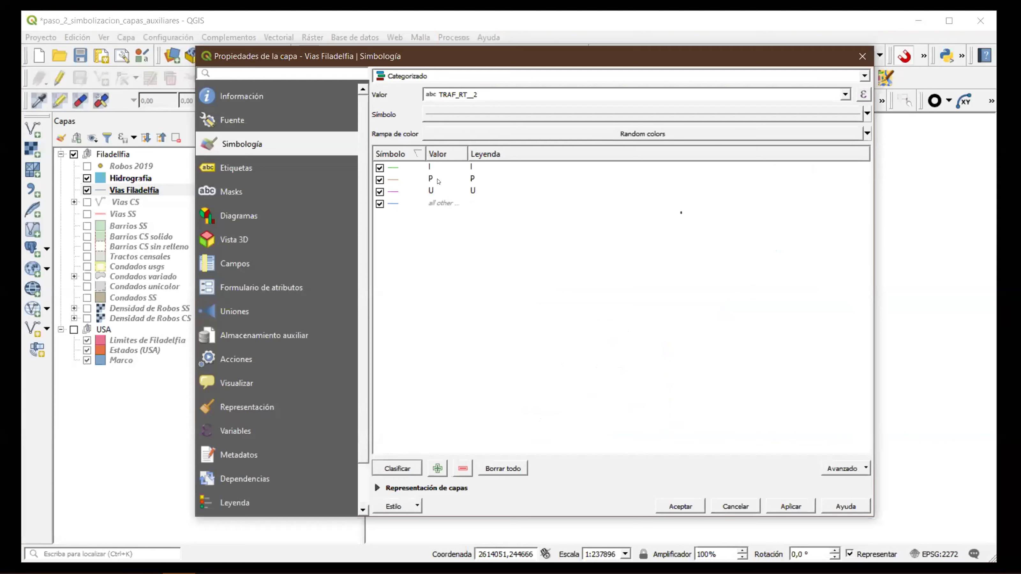
pyautogui.click(379, 204)
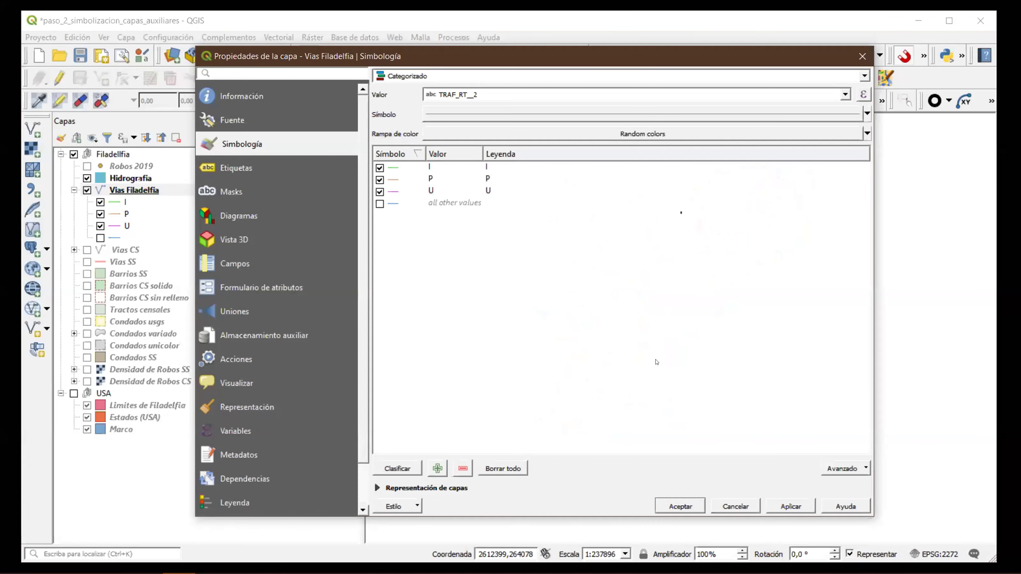
# Load the symbology from the style file vias_filadelfia_con_simbologia.qml into the Vias Filadelfia layer and accept the layer properties.
pyautogui.click(415, 505)
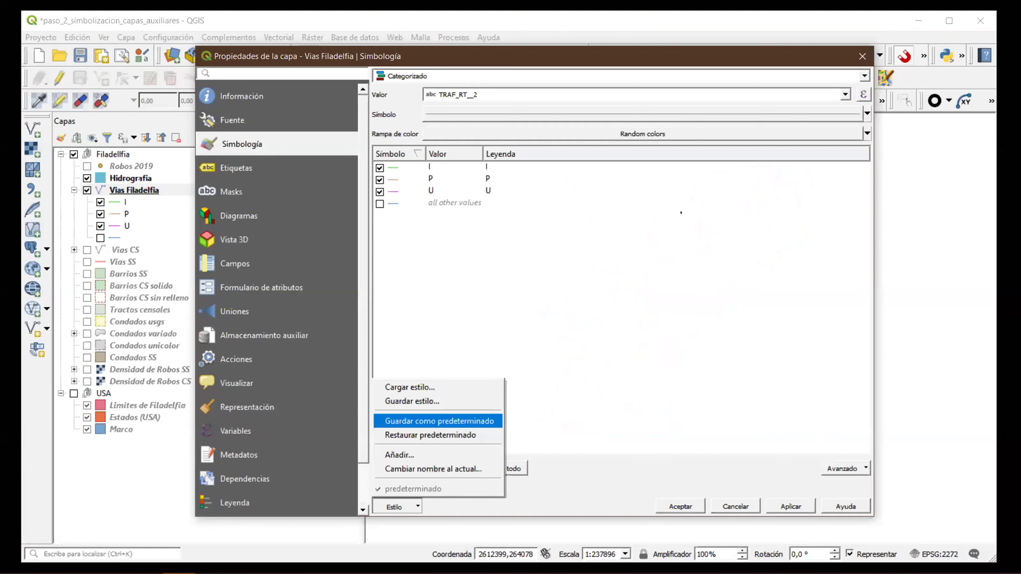
pyautogui.click(418, 388)
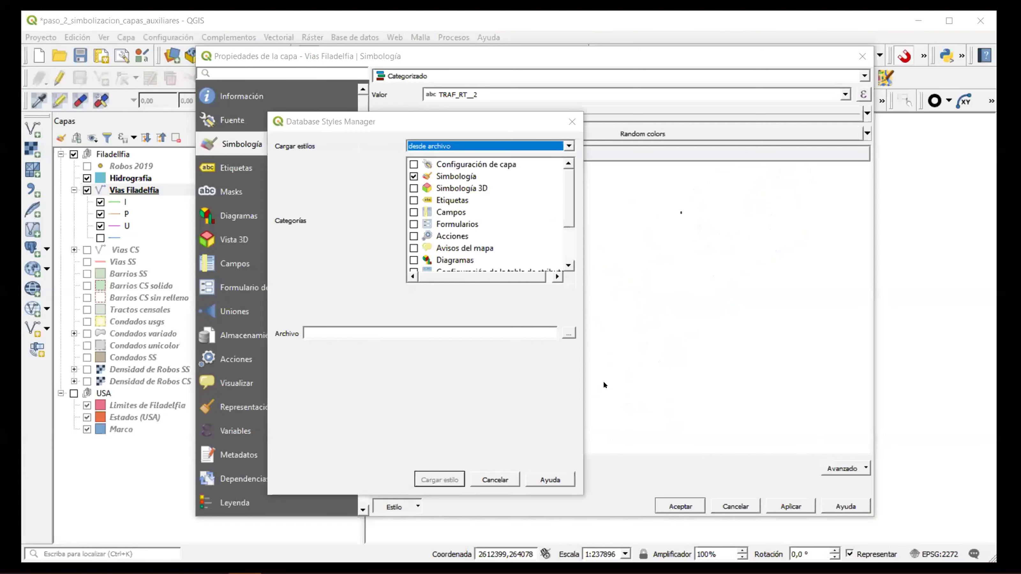
pyautogui.click(568, 333)
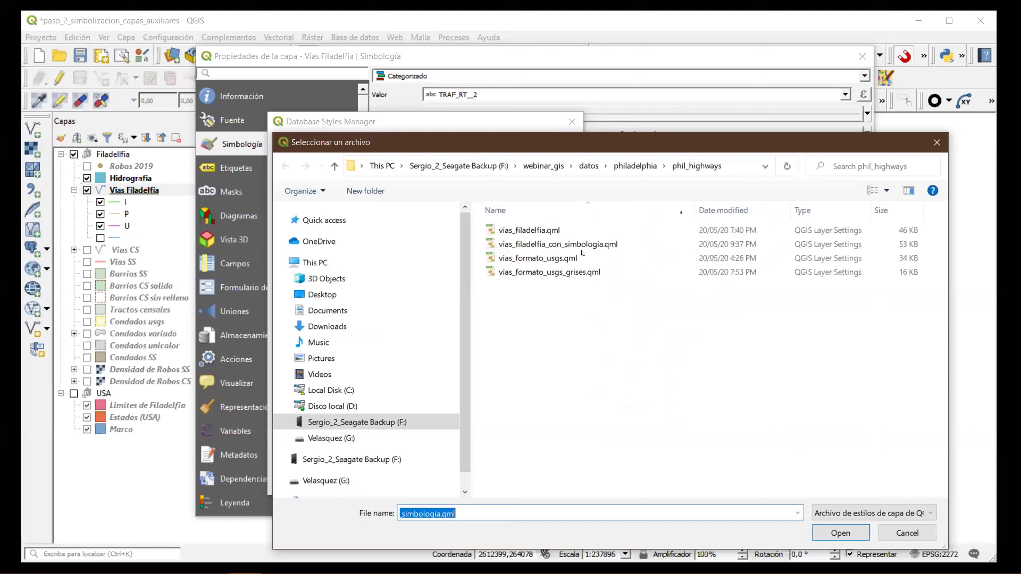
pyautogui.click(736, 244)
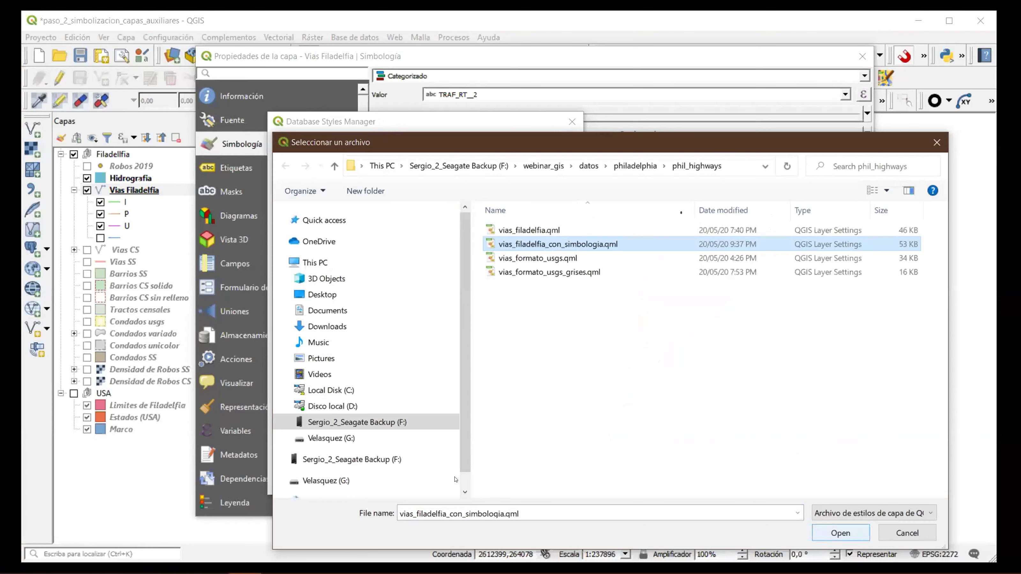
pyautogui.press('Return')
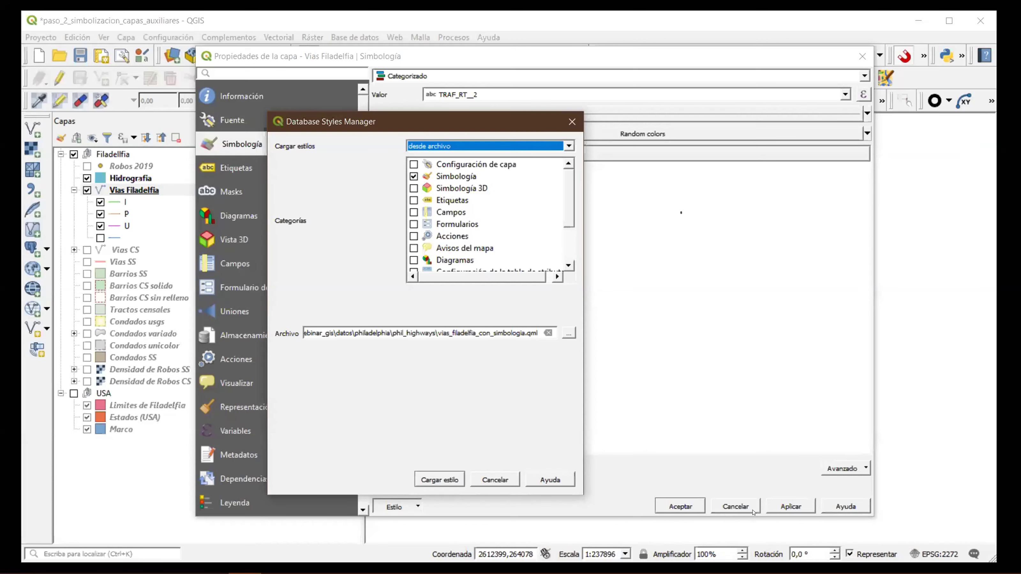
pyautogui.press('Return')
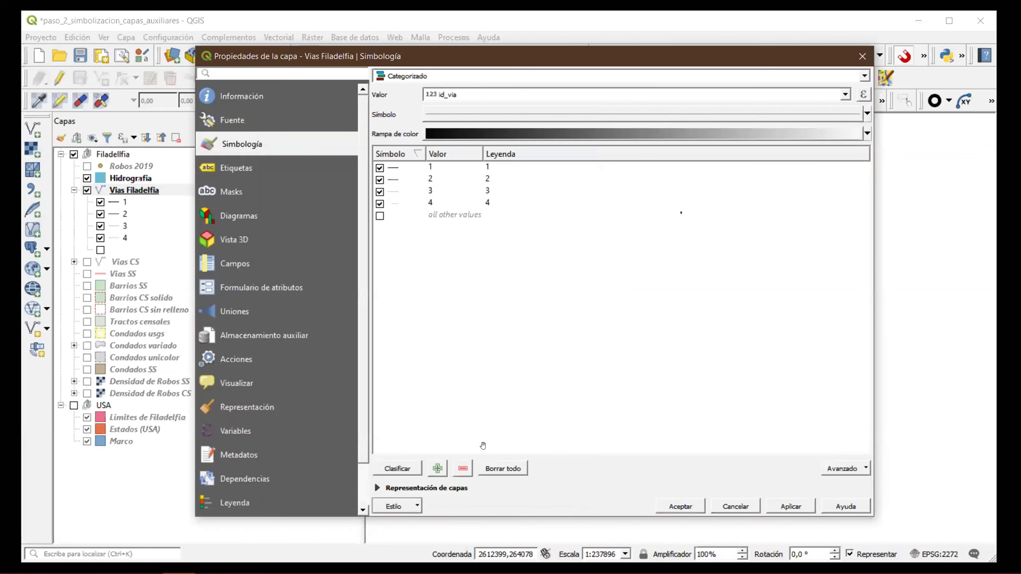
pyautogui.press('Return')
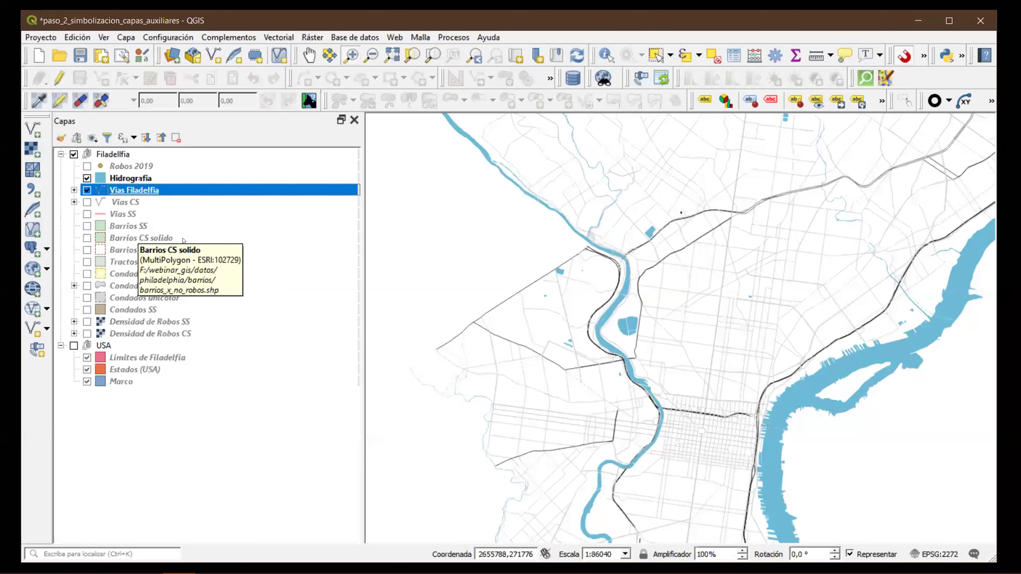
# Zoom the map to the extent of the Barrios SS layer and briefly display the unsymbolized Vias SS roads.
pyautogui.rightClick(136, 226)
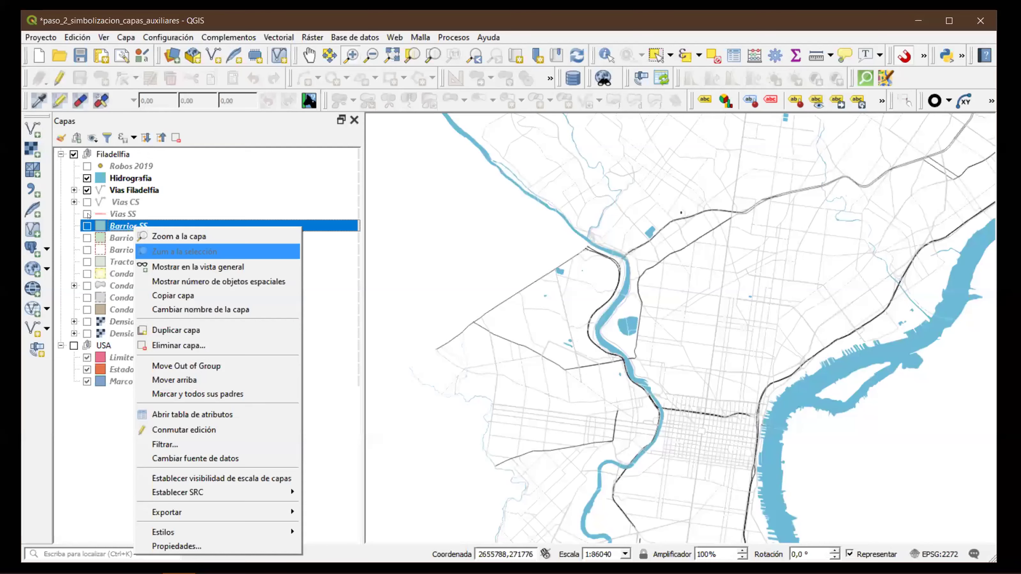
pyautogui.press('Up')
pyautogui.press('Return')
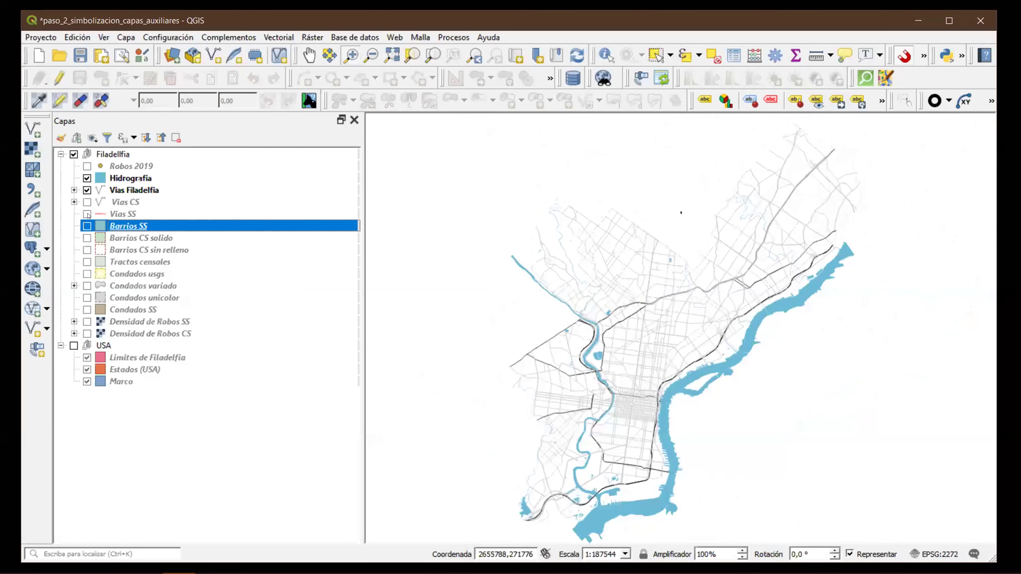
pyautogui.click(87, 215)
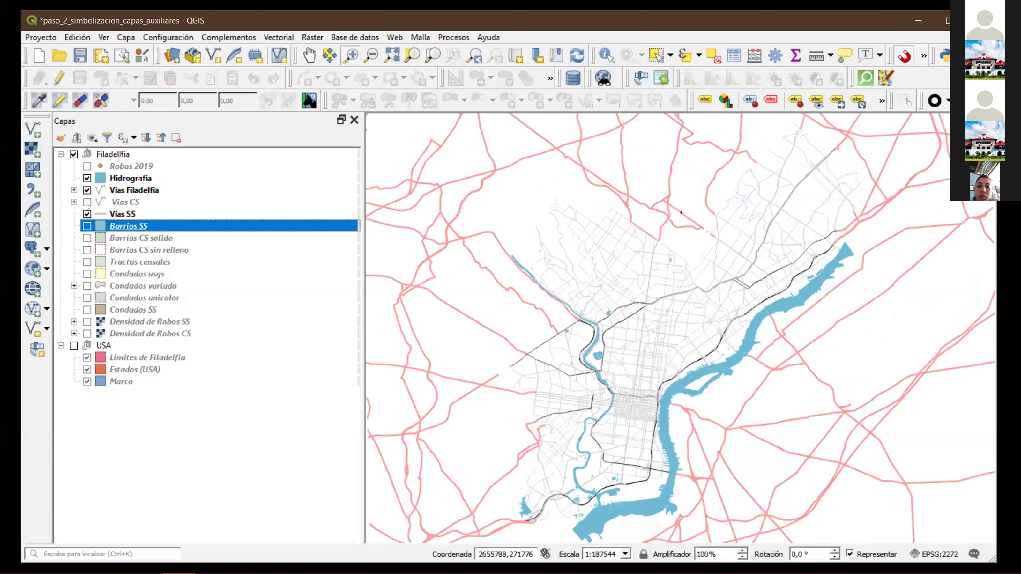
pyautogui.click(87, 214)
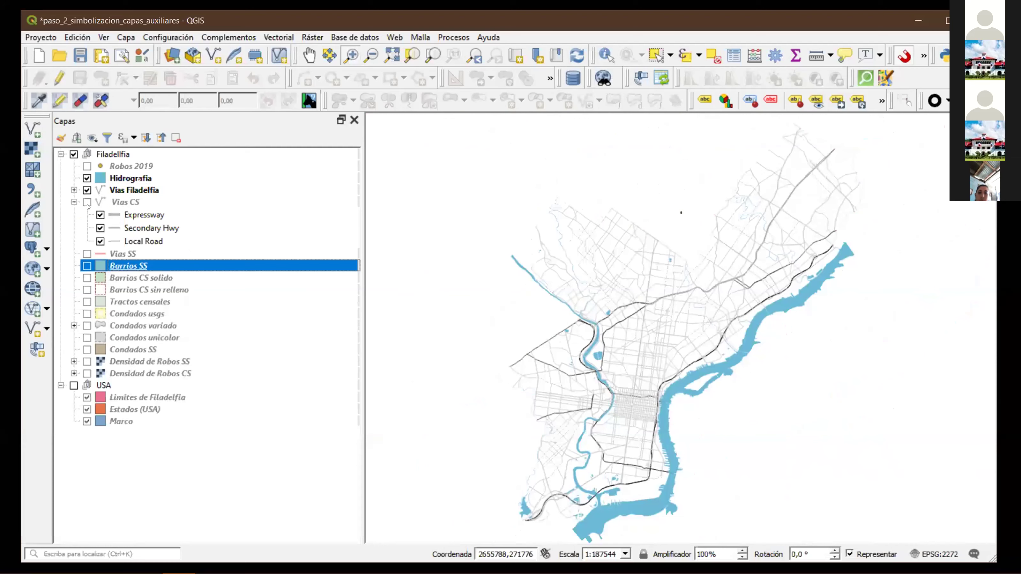
# Turn on the Vias CS layer and examine its rule-based symbology, including the Expressway rule's filter expression and line symbol.
pyautogui.click(87, 202)
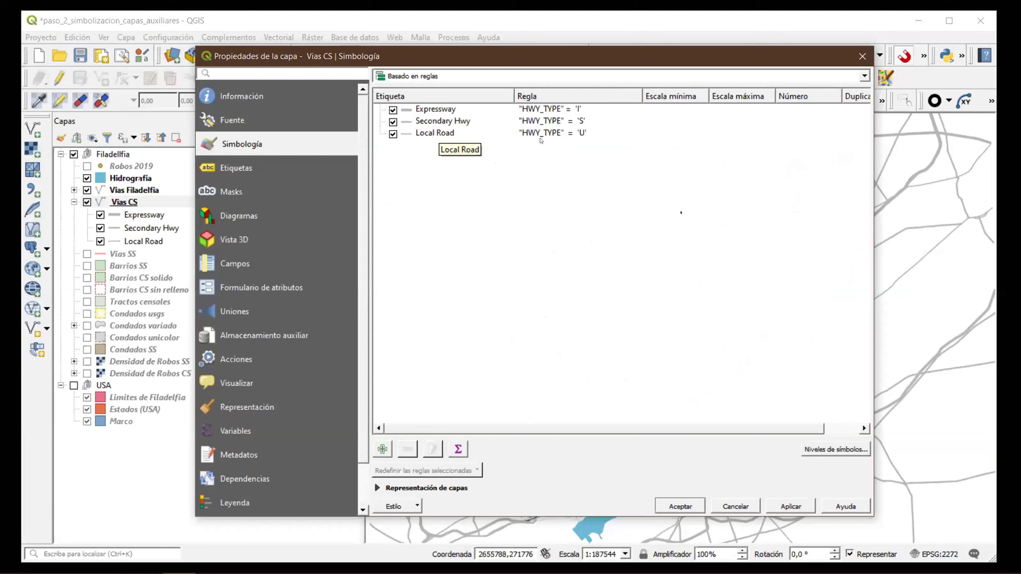
pyautogui.click(554, 109)
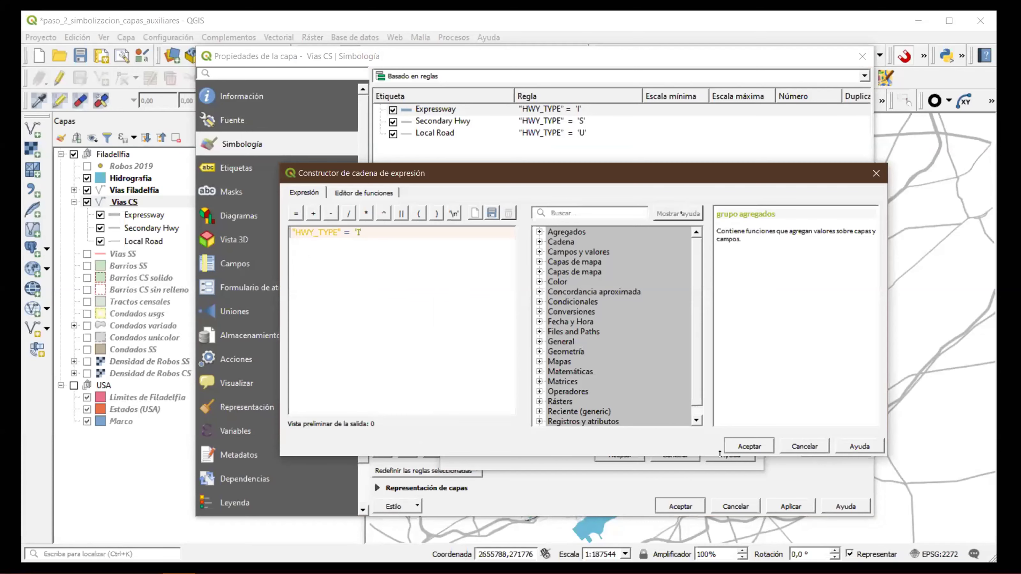
pyautogui.press('Escape')
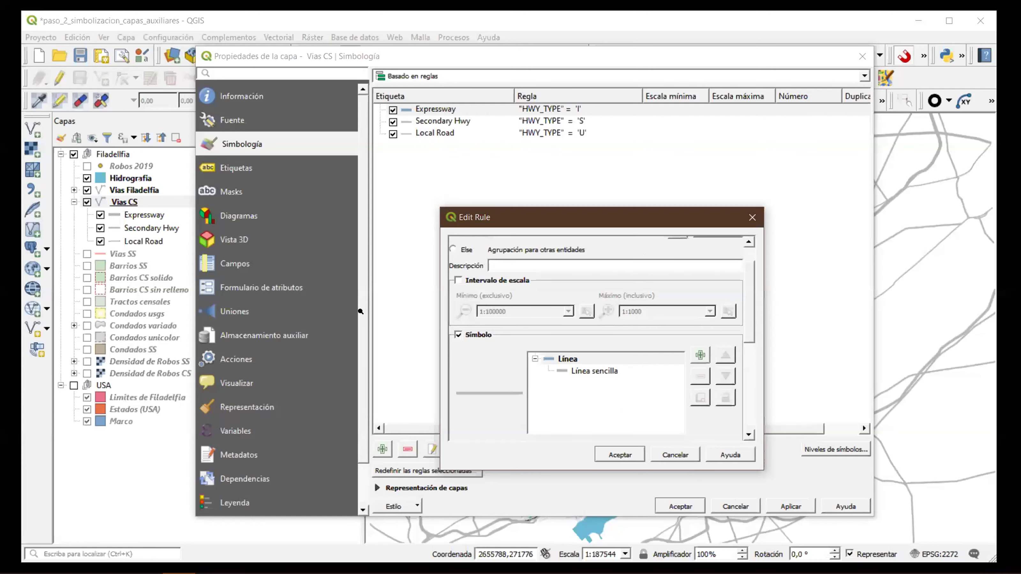
pyautogui.scroll(1, 208, 295)
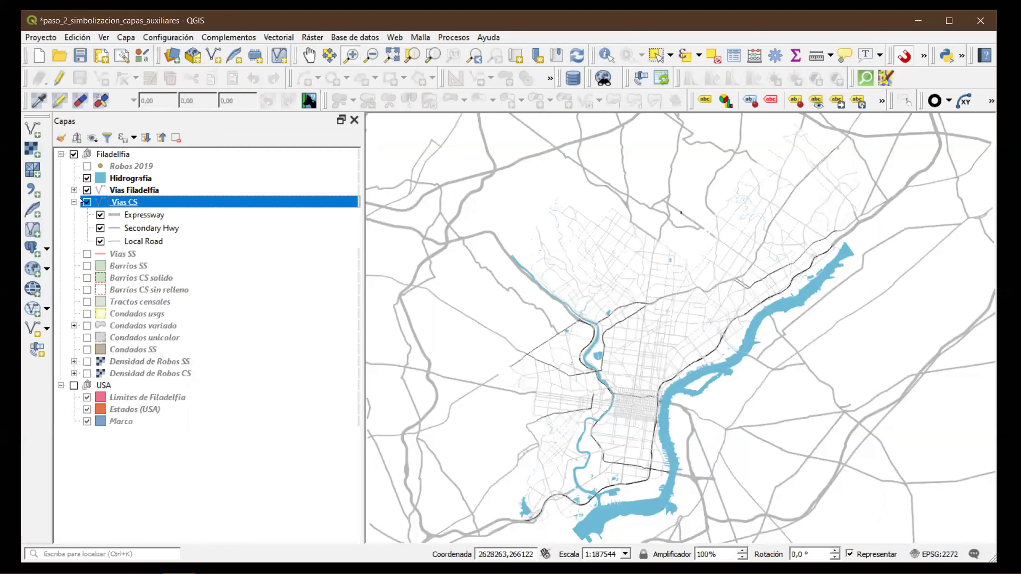
# Display the Barrios CS sin relleno layer with Hidrografia and Vias CS, compare it with Barrios CS solido, and hide both neighbourhood layers.
pyautogui.press('space')
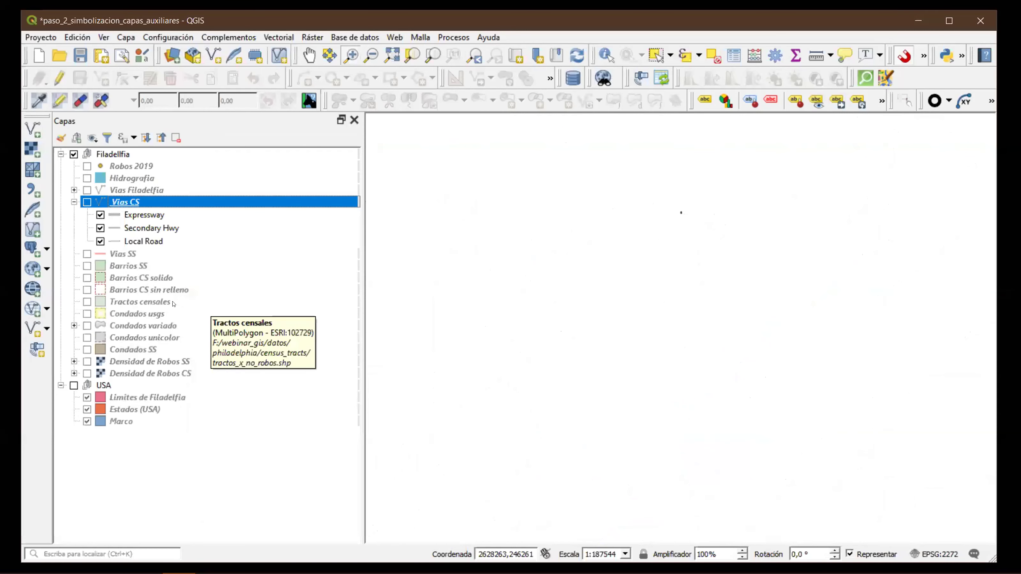
pyautogui.click(97, 291)
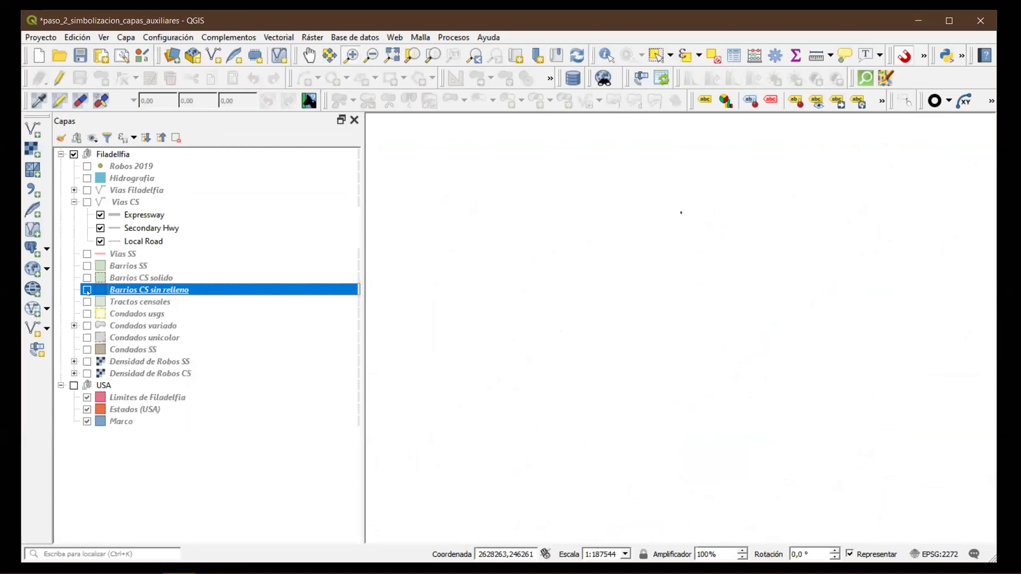
pyautogui.click(87, 290)
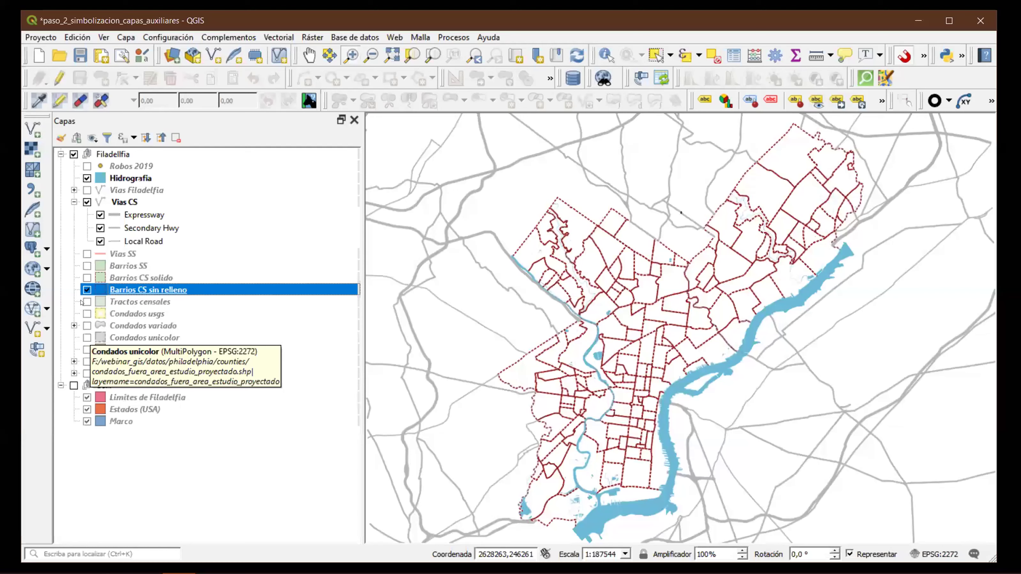
pyautogui.click(87, 278)
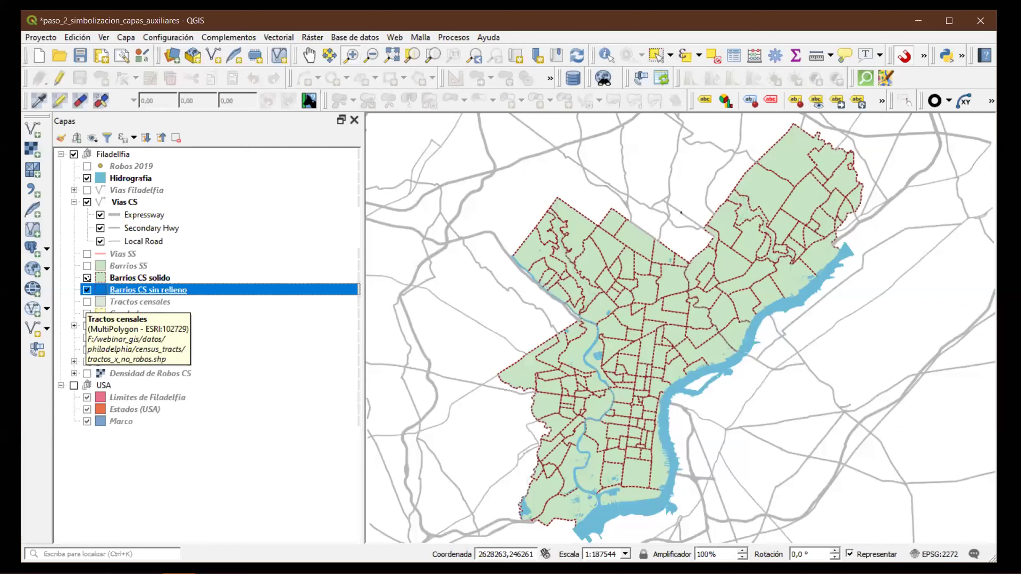
pyautogui.click(87, 290)
pyautogui.click(87, 278)
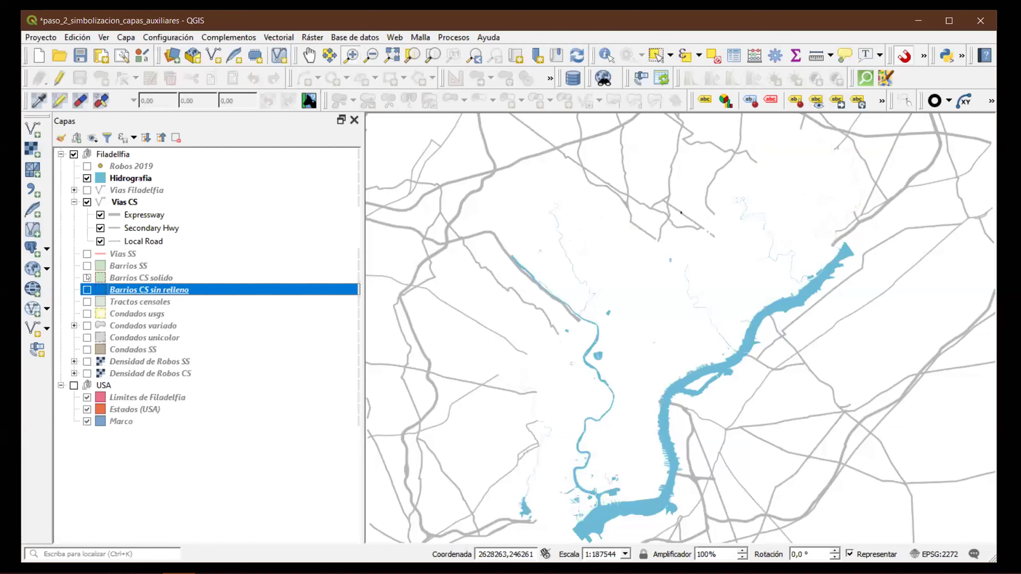
# Compare Barrios CS solido with the Barrios SS and Condados usgs layers on the map, leaving only Barrios CS solido of these turned on.
pyautogui.click(87, 277)
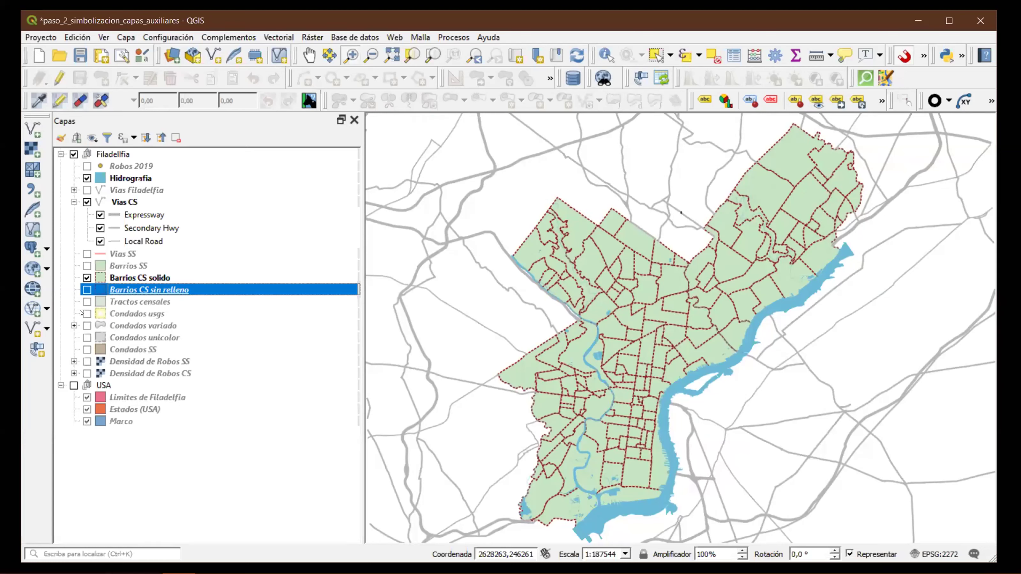
pyautogui.click(87, 277)
pyautogui.click(87, 314)
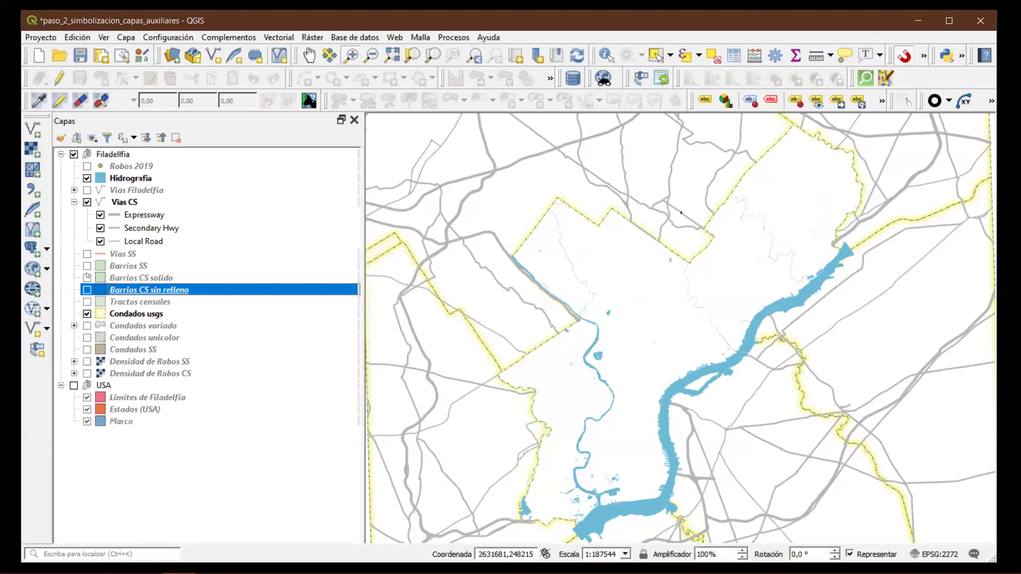
pyautogui.click(87, 277)
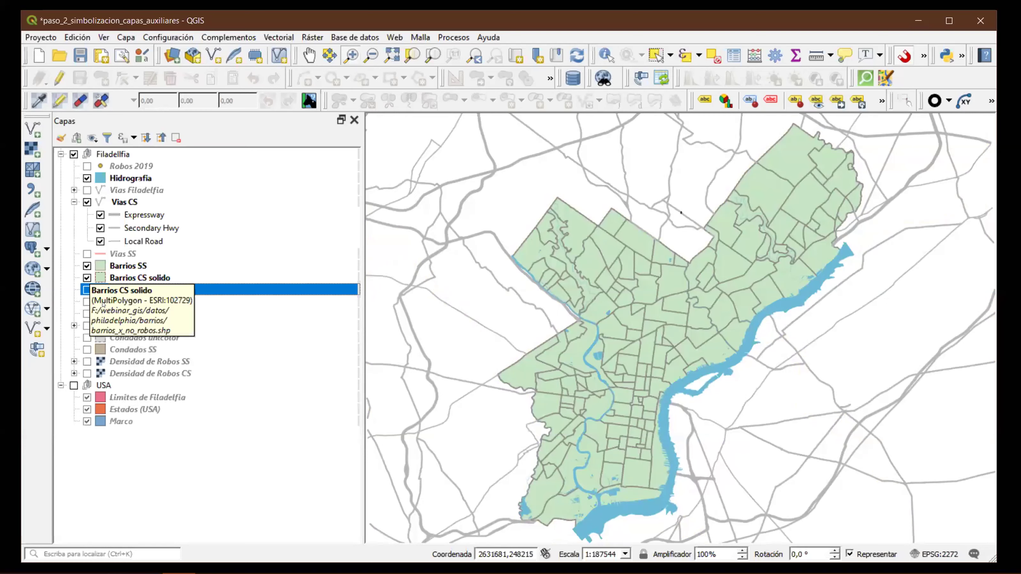
pyautogui.click(86, 266)
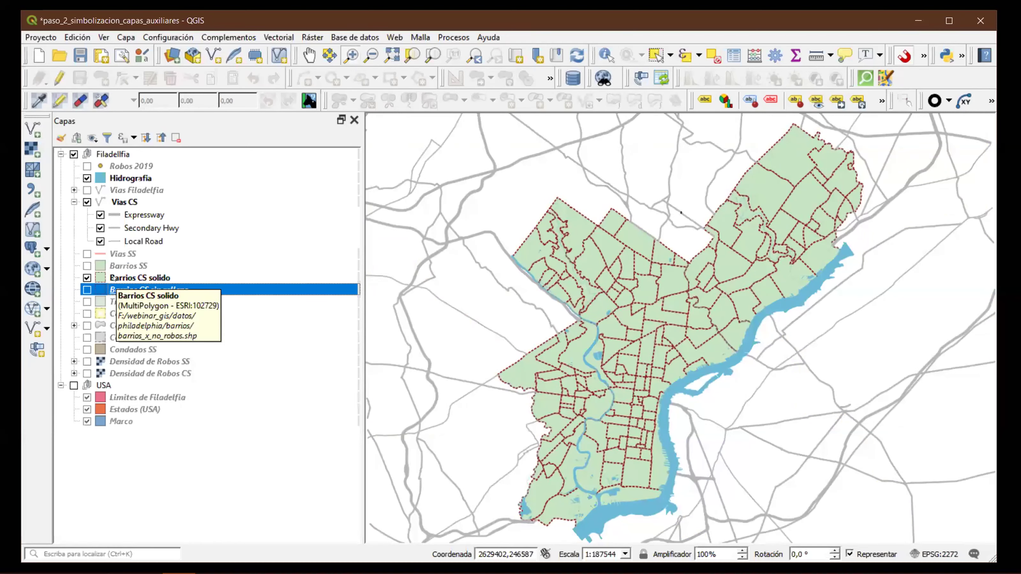
pyautogui.click(87, 313)
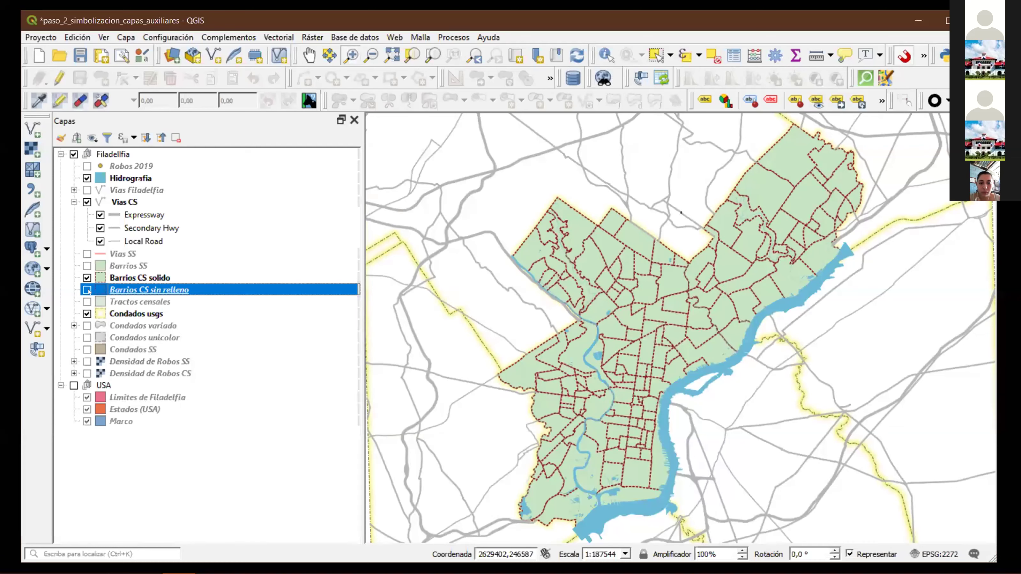
pyautogui.click(87, 313)
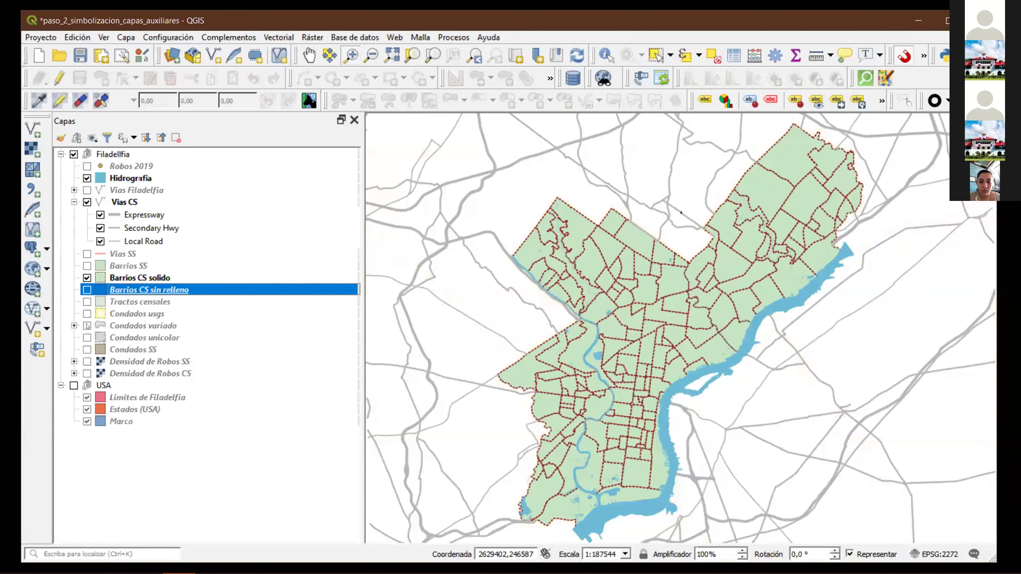
# Turn on the Condados variado layer and examine its categories by NAME and its label text and buffer settings.
pyautogui.click(87, 326)
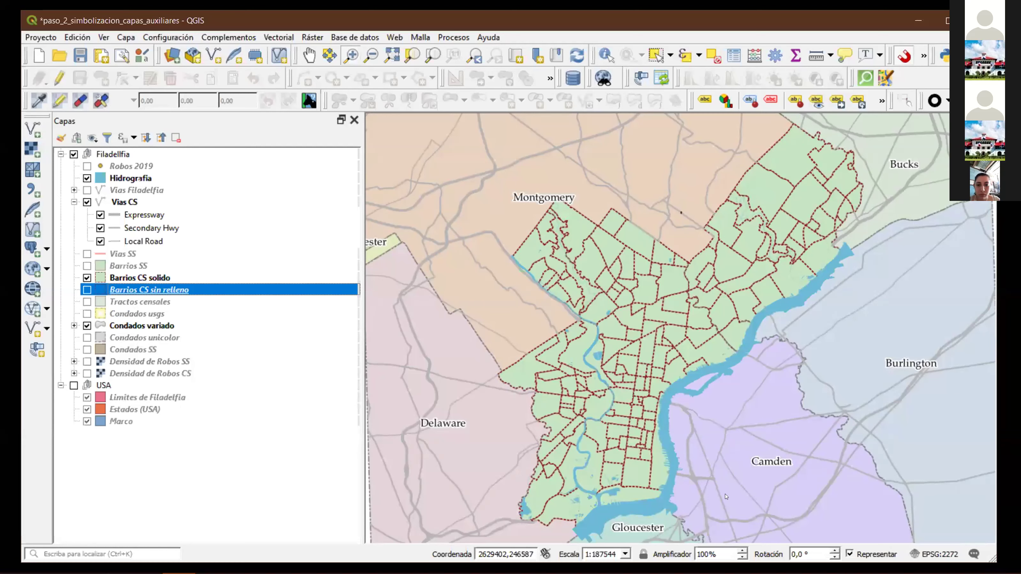
pyautogui.doubleClick(141, 326)
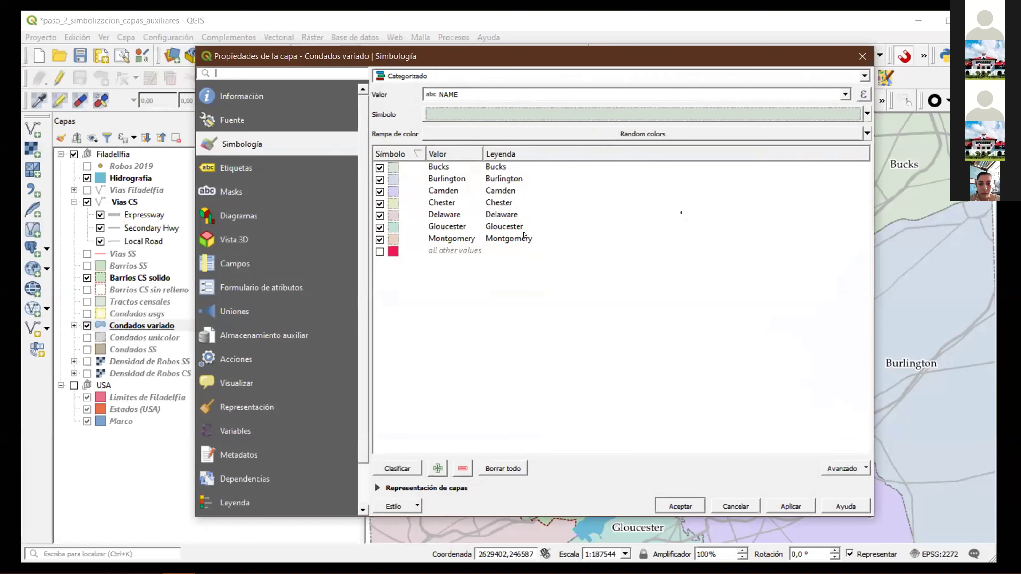
pyautogui.click(238, 168)
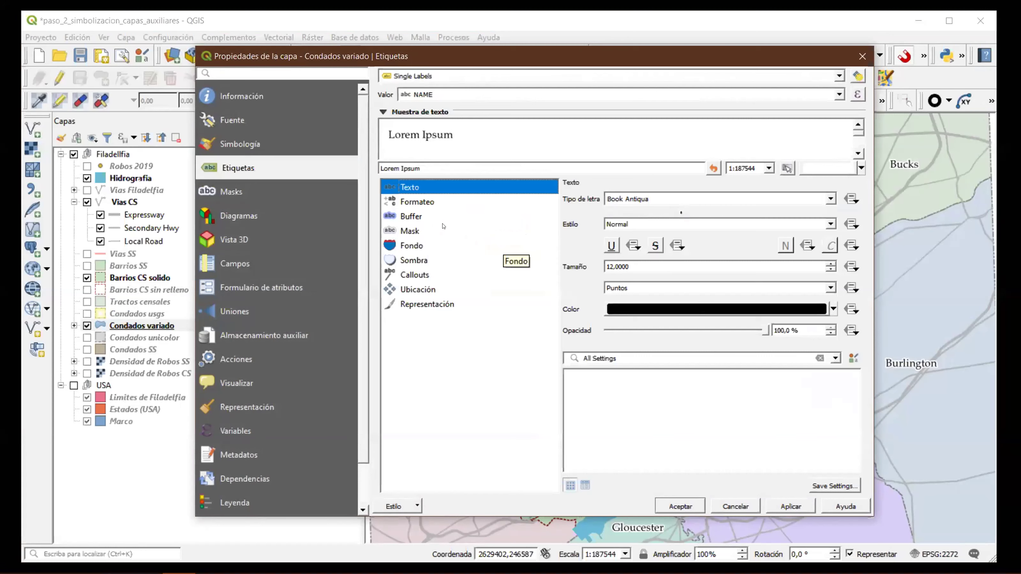
pyautogui.press('Down')
pyautogui.press('Down')
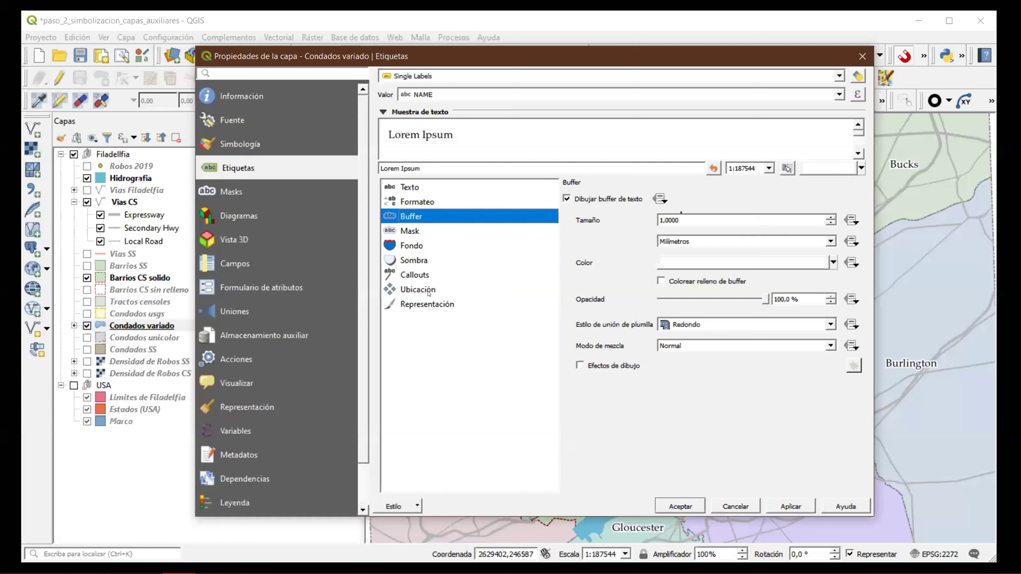
# Set the Condados variado label placement to Free, adjust the labels' obstacle weight, and apply the changes to the layer.
pyautogui.press('u')
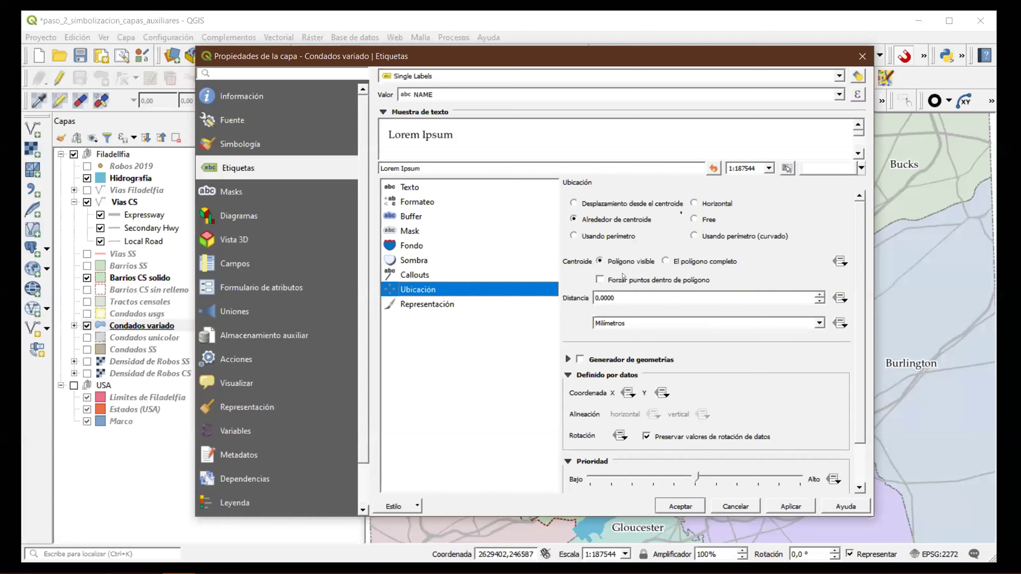
pyautogui.click(666, 261)
pyautogui.click(709, 222)
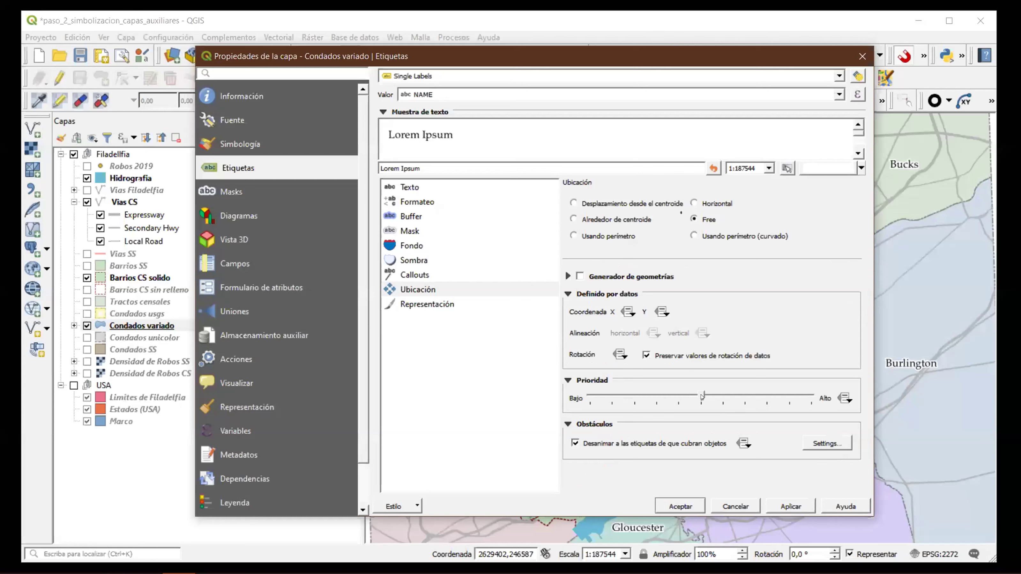
pyautogui.click(812, 440)
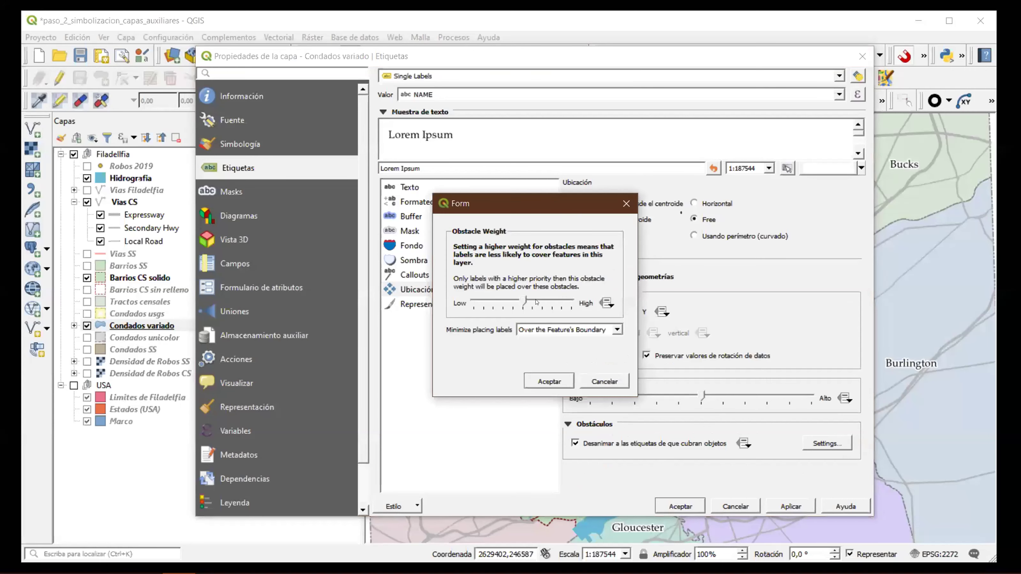
pyautogui.click(538, 302)
pyautogui.press('Return')
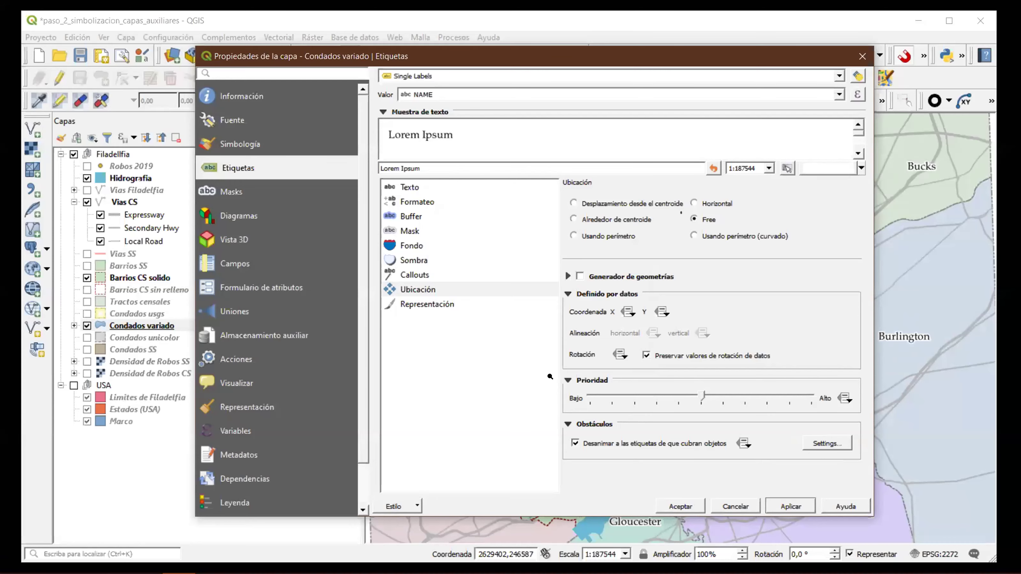
pyautogui.press('Return')
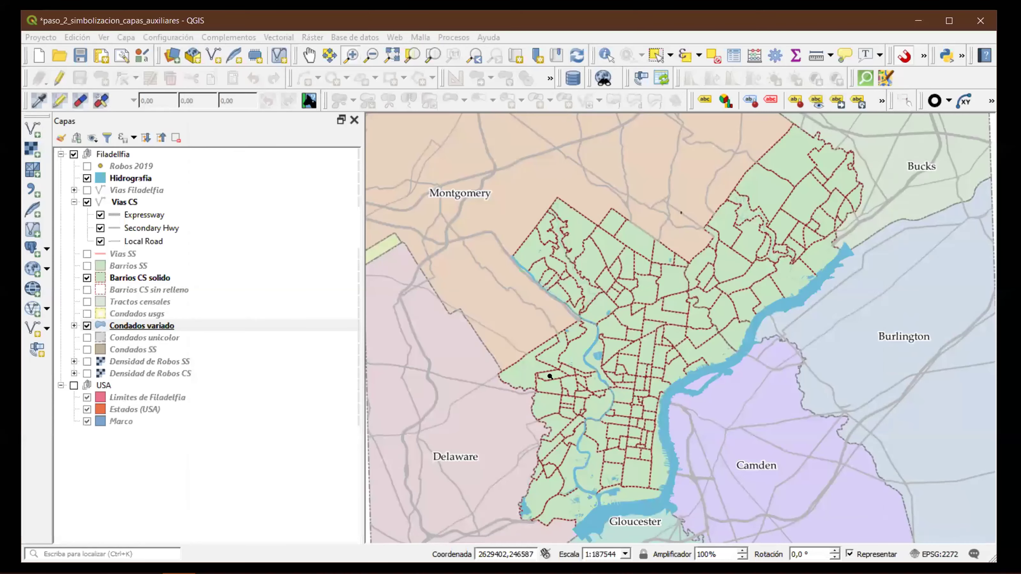
# Compare the Condados variado and Condados unicolor layers on the map, leaving only Condados unicolor of the two turned on.
pyautogui.click(87, 326)
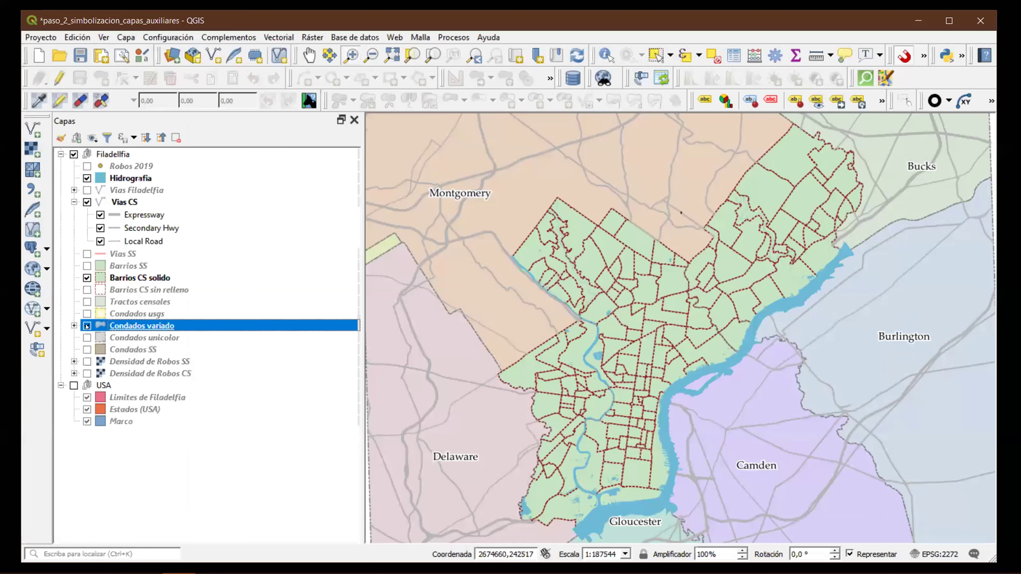
pyautogui.press('space')
pyautogui.click(87, 337)
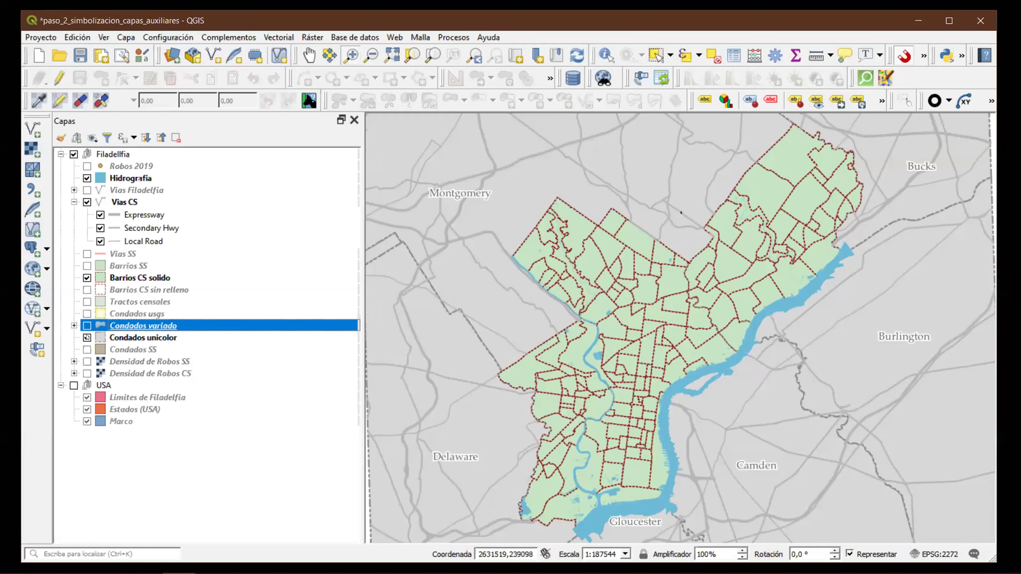
pyautogui.click(87, 326)
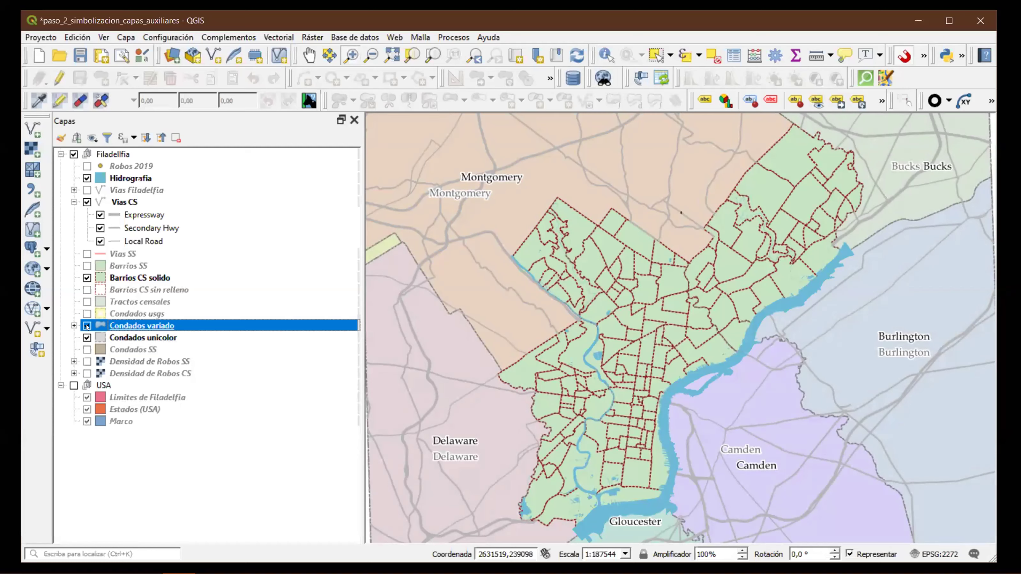
pyautogui.press('space')
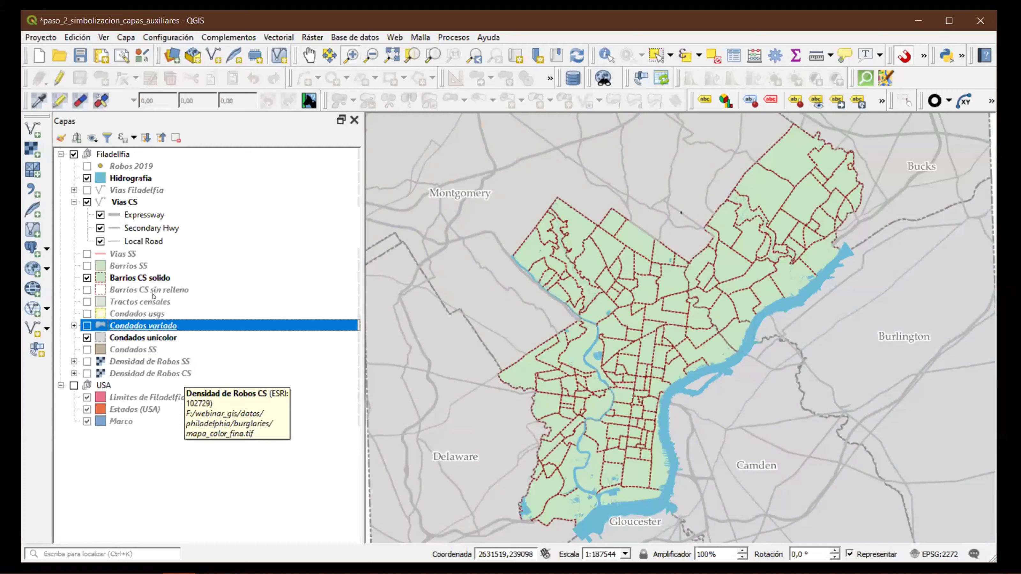
# Show the Robos 2019 points and examine the Count points in polygon settings for Barrios CS solido and Robos 2019 without running the tool.
pyautogui.rightClick(148, 278)
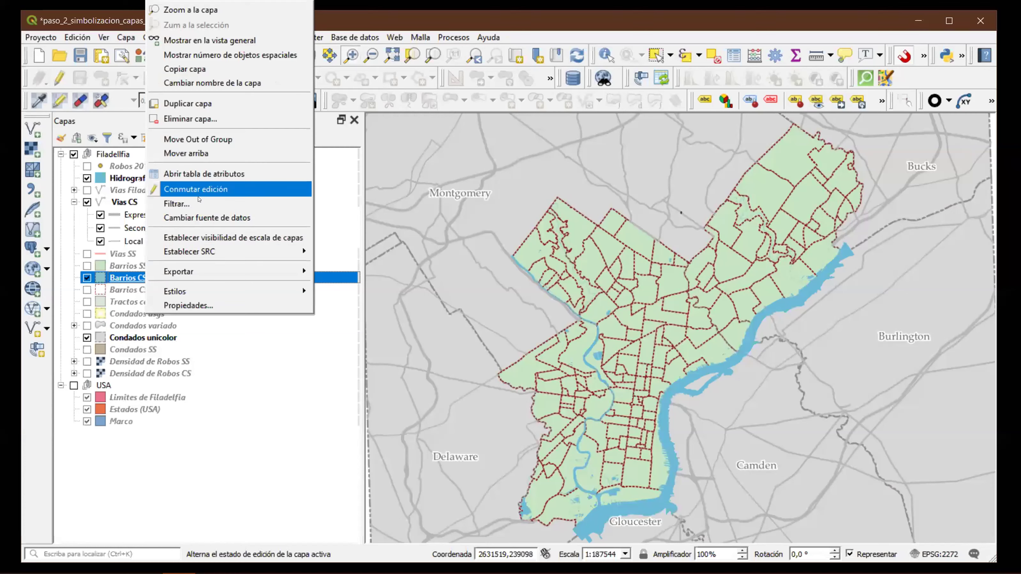
pyautogui.press('Down')
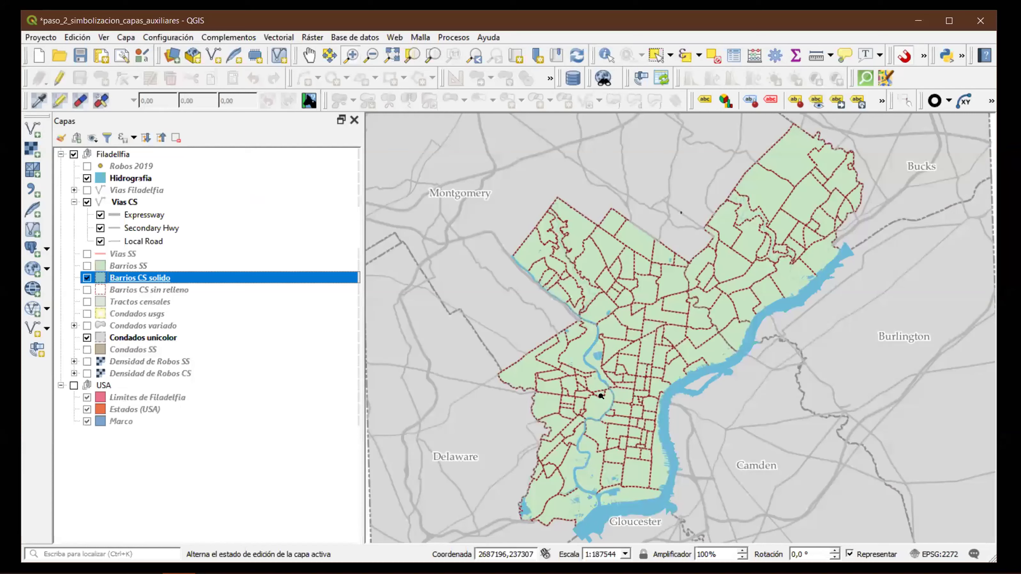
pyautogui.click(81, 166)
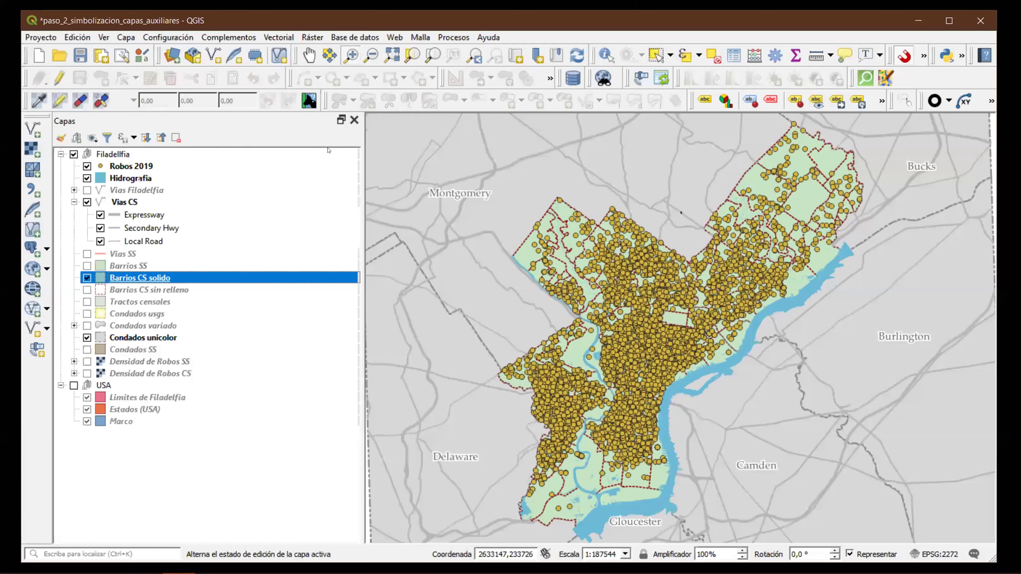
pyautogui.hotkey('alt', 'o')
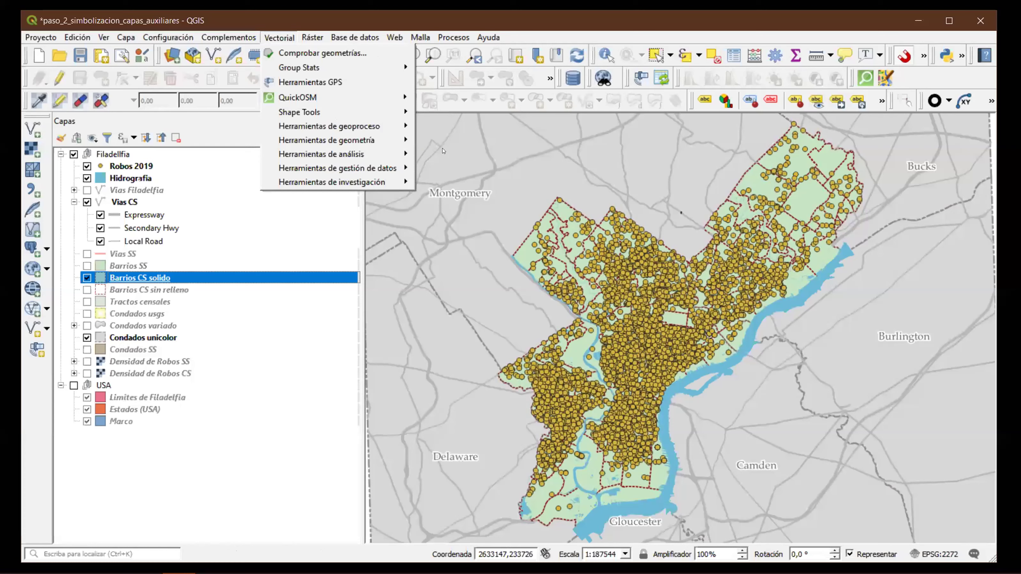
pyautogui.press('g')
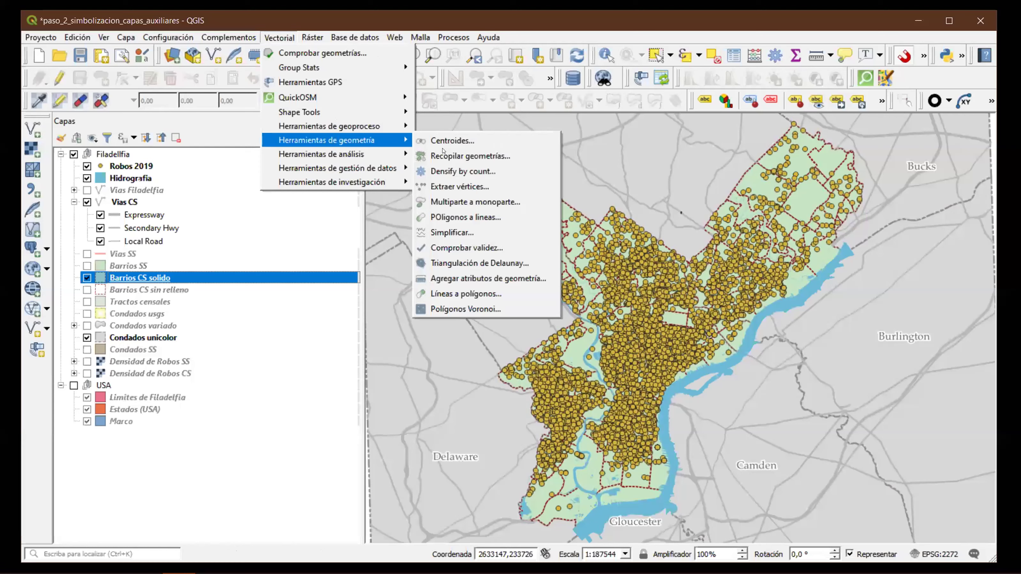
pyautogui.moveTo(337, 154)
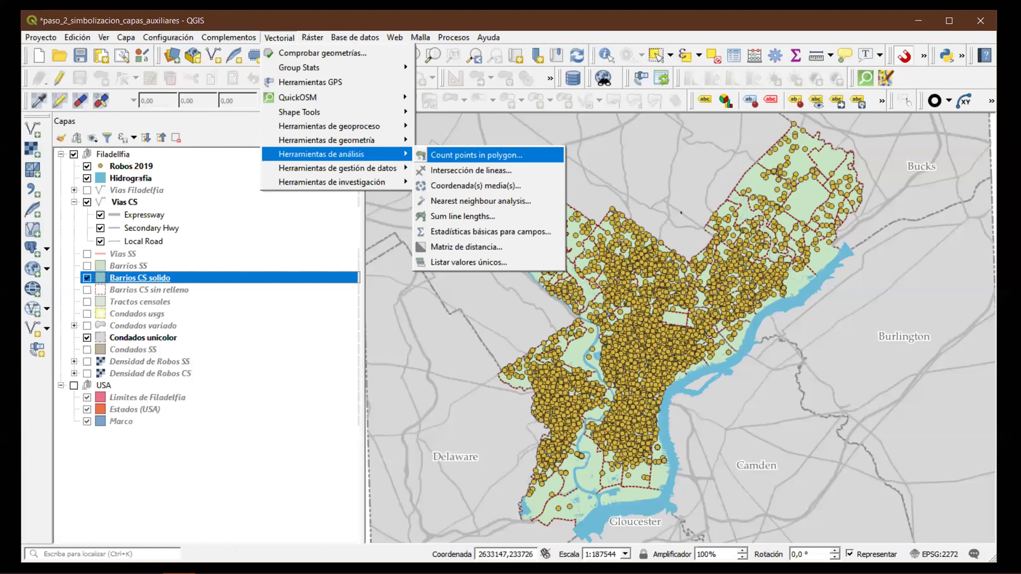
pyautogui.click(477, 155)
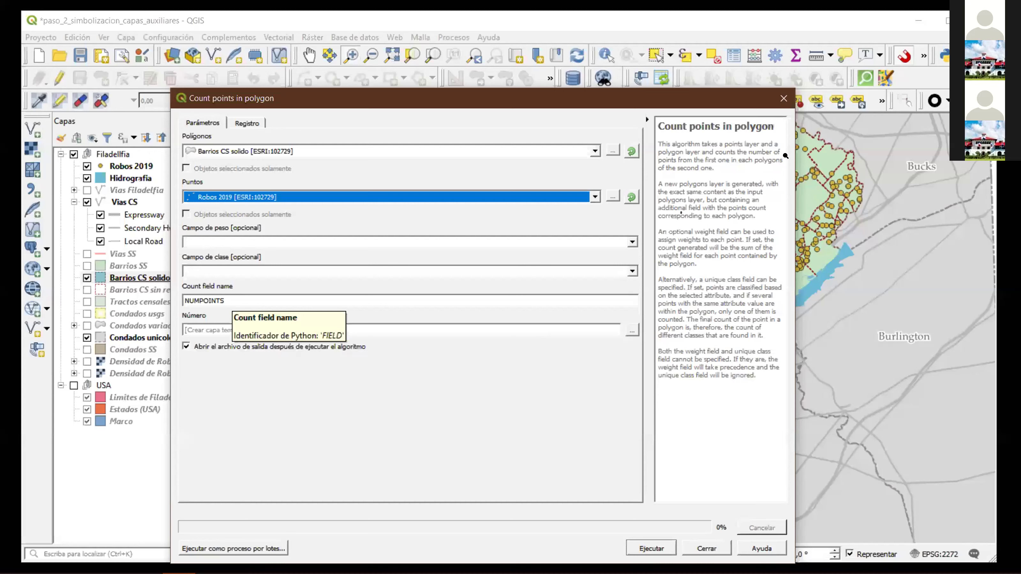
pyautogui.click(784, 98)
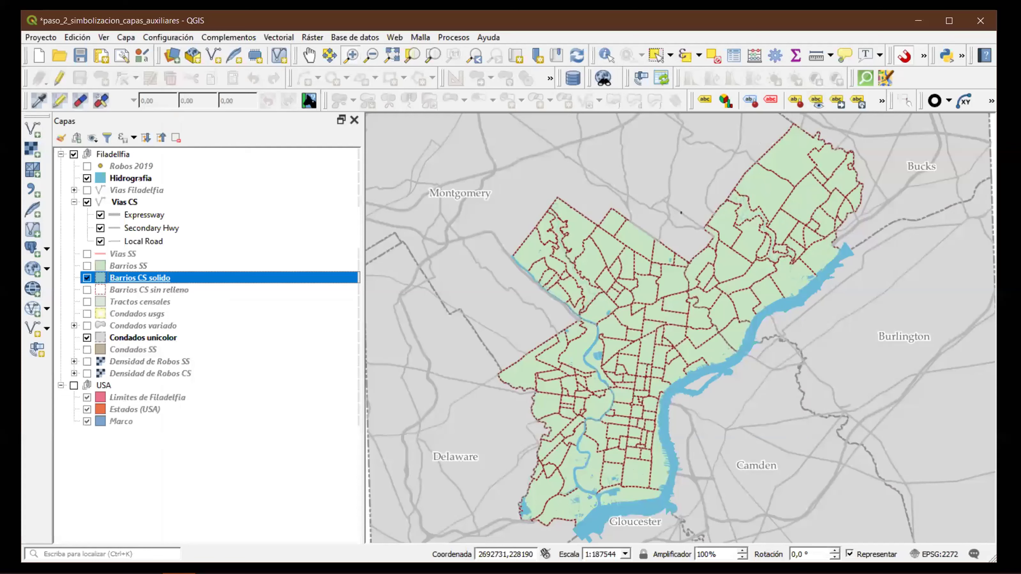
# Set the map scale to 1:100000.
pyautogui.click(571, 552)
pyautogui.write('100')
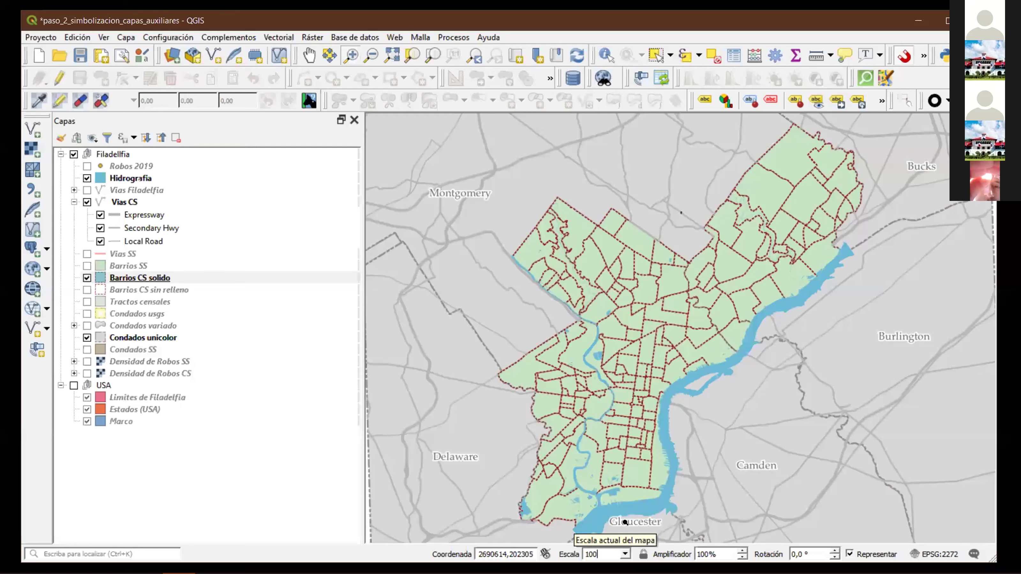
pyautogui.write('000')
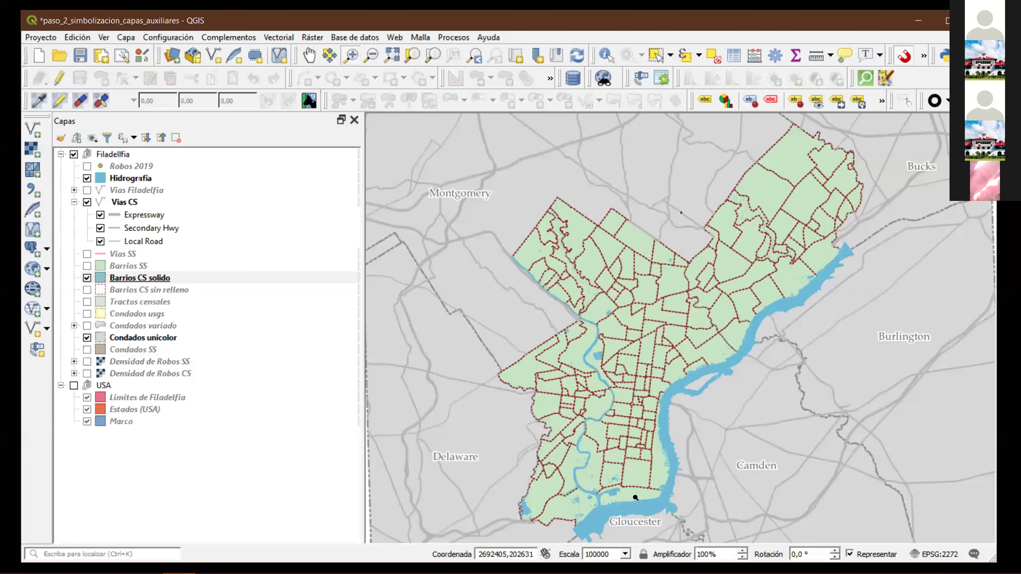
pyautogui.press('Return')
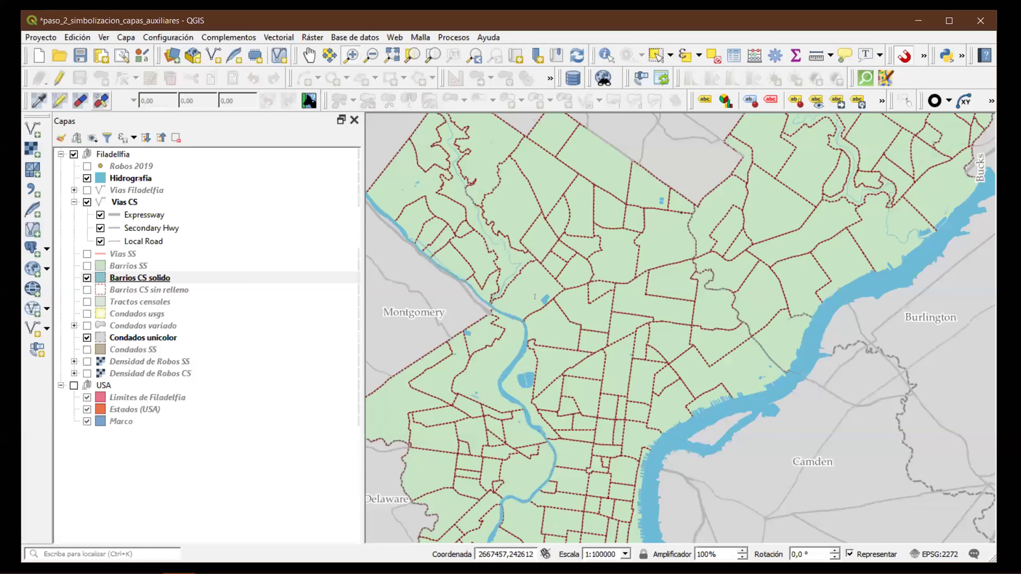
# Create a new print layout titled "Mapa Robos Filadelfia 2019" and bring up its window.
pyautogui.click(40, 38)
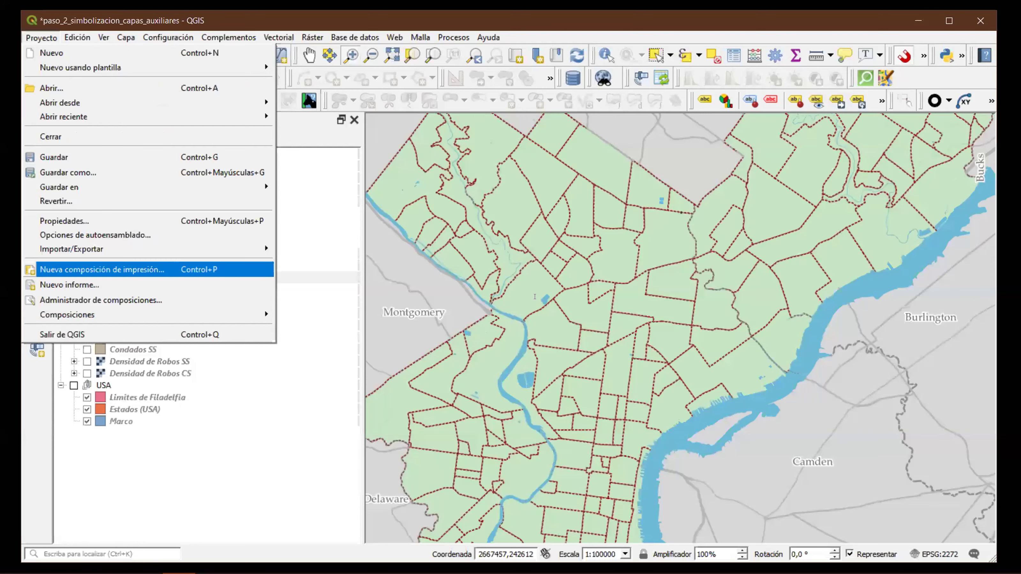
pyautogui.press('Return')
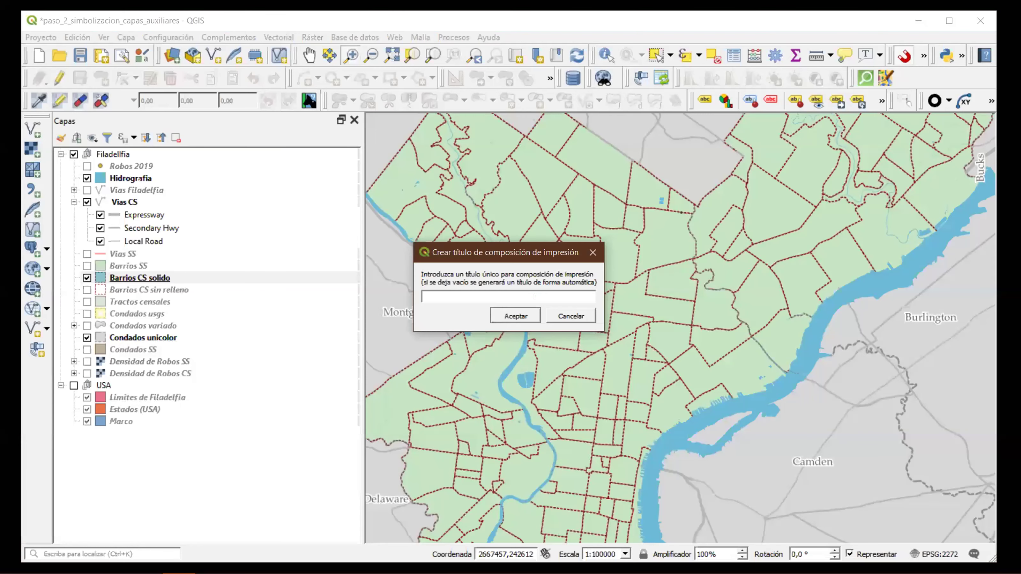
pyautogui.write('Mapa RB')
pyautogui.press('BackSpace')
pyautogui.write('obos Filadelfia 2019')
pyautogui.click(519, 313)
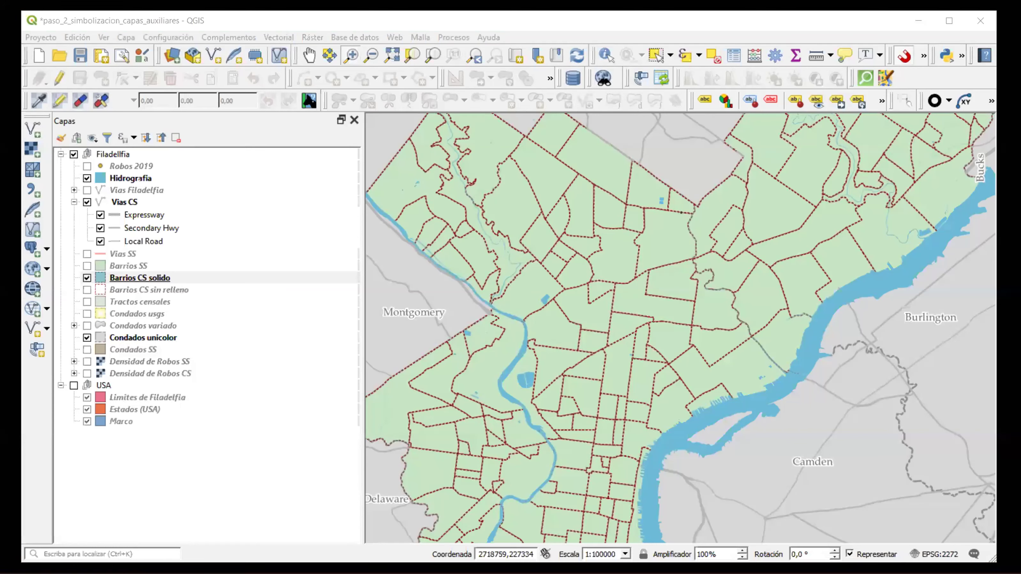
pyautogui.click(516, 55)
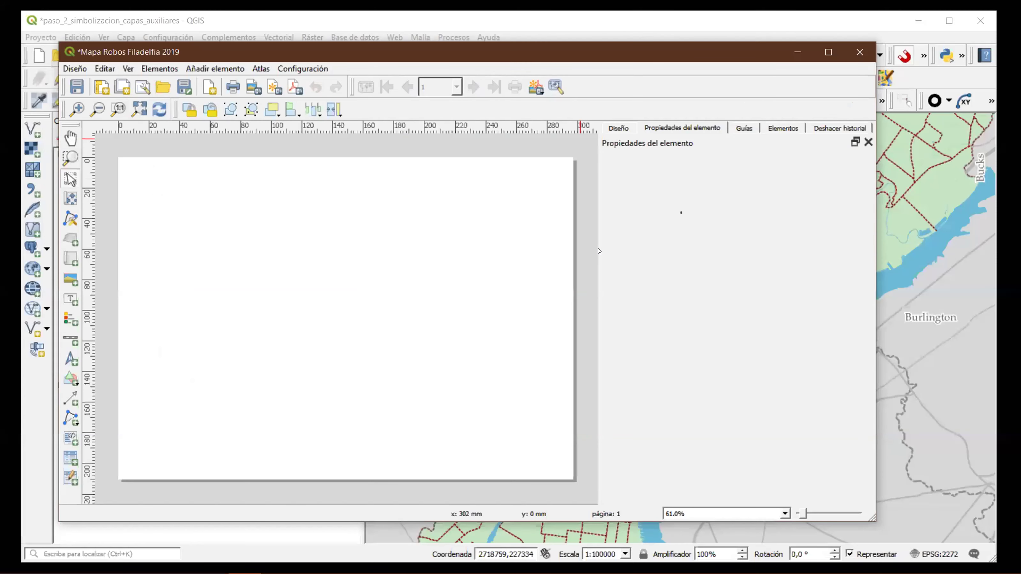
# Open the layout page's properties and change the page size to Personalizado.
pyautogui.moveTo(599, 252); pyautogui.dragTo(650, 259)
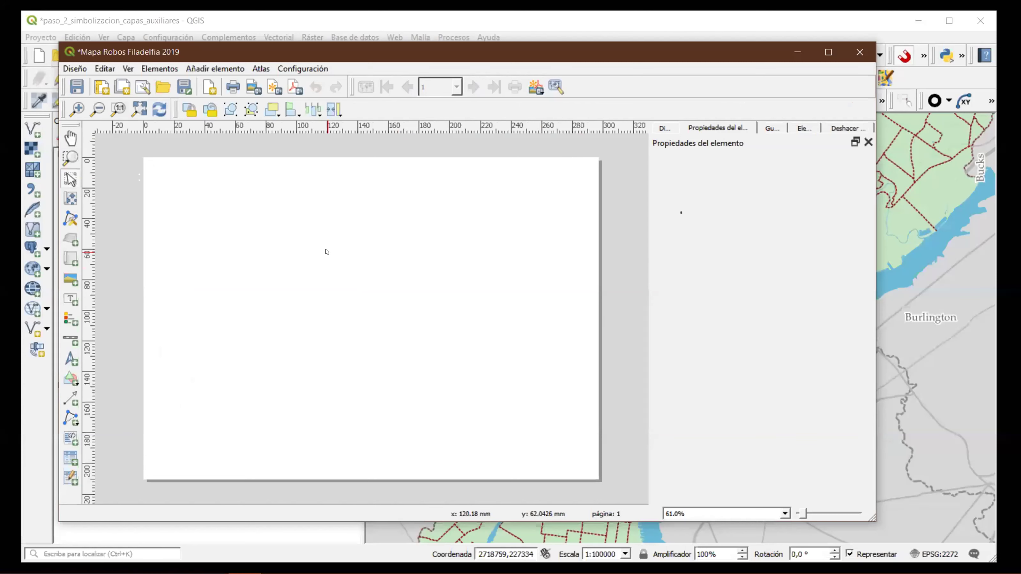
pyautogui.rightClick(377, 295)
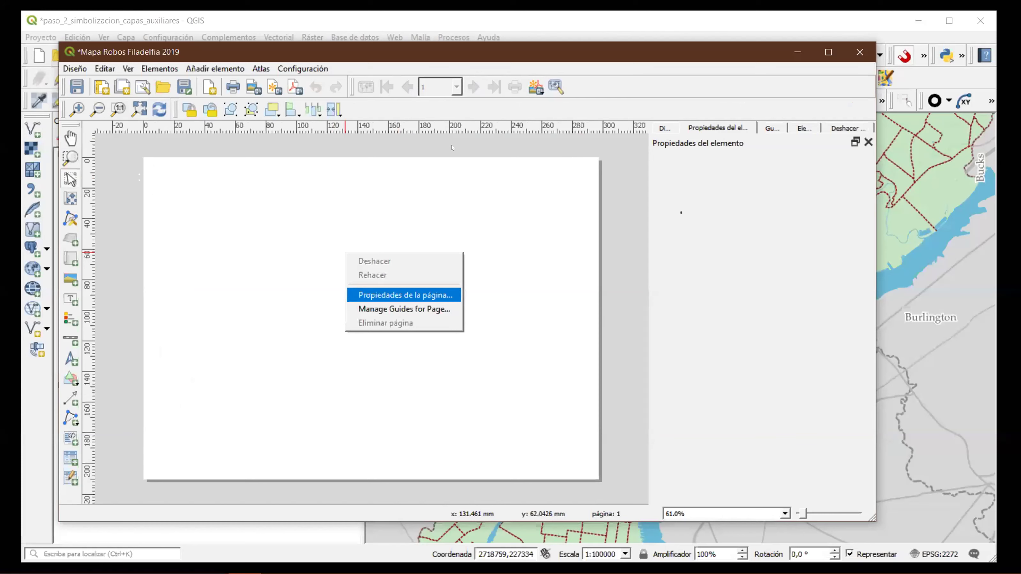
pyautogui.press('Return')
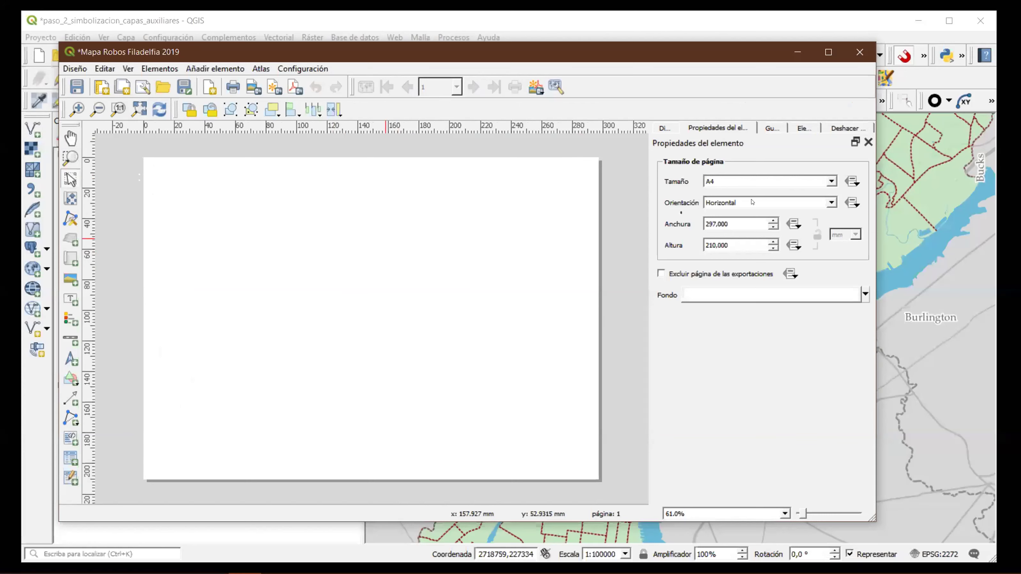
pyautogui.click(831, 182)
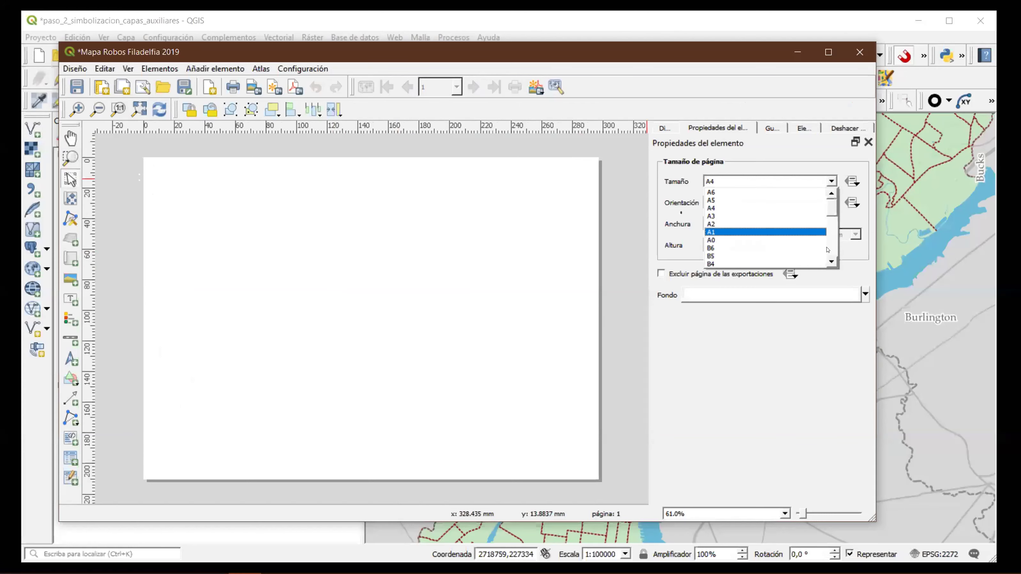
pyautogui.scroll(-7, 828, 250)
pyautogui.scroll(-1, 778, 266)
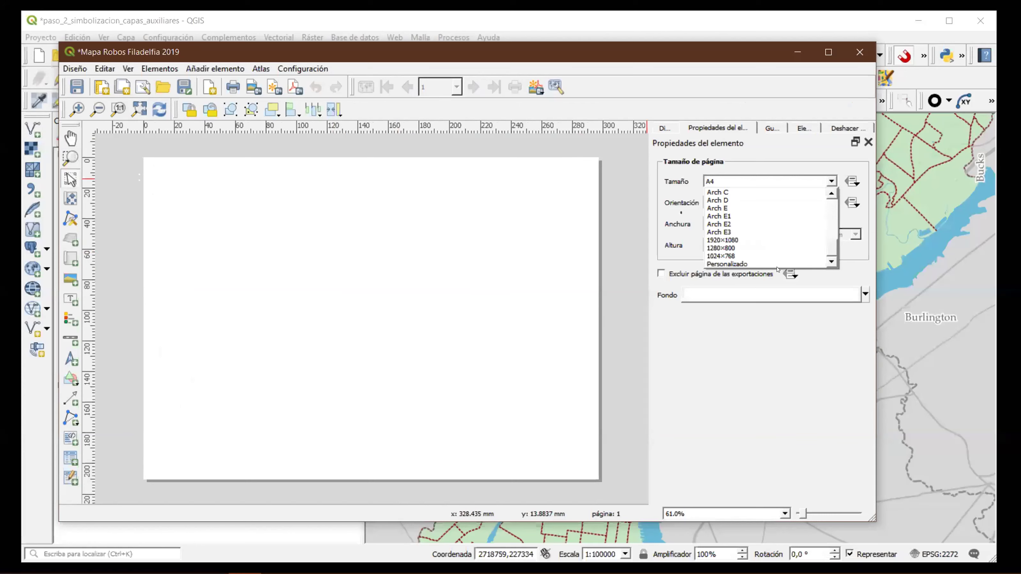
pyautogui.click(749, 263)
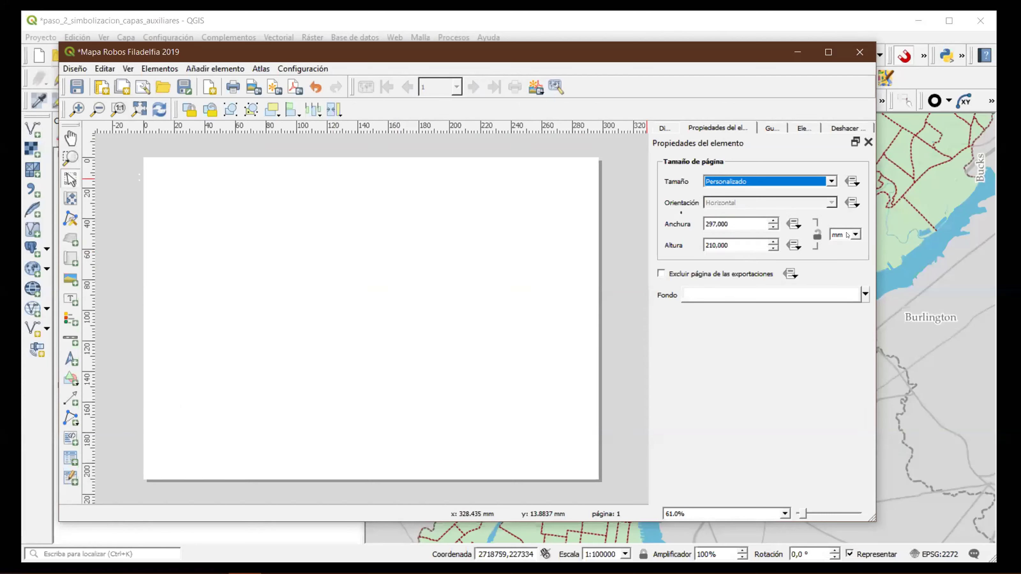
# Set the page units to inches (en), the width to 16 and the height to 17, and fit the page in view.
pyautogui.click(843, 243)
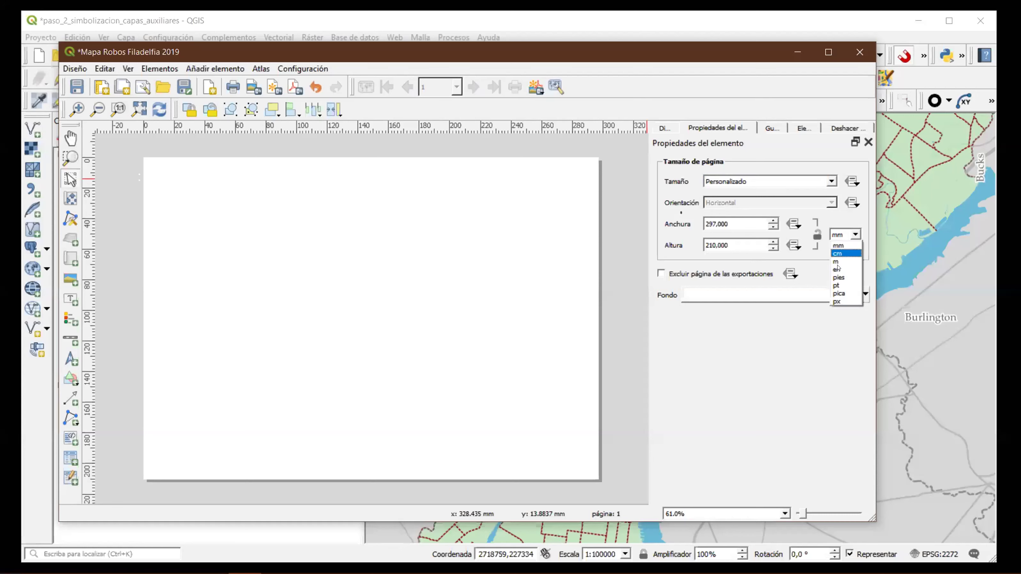
pyautogui.click(837, 270)
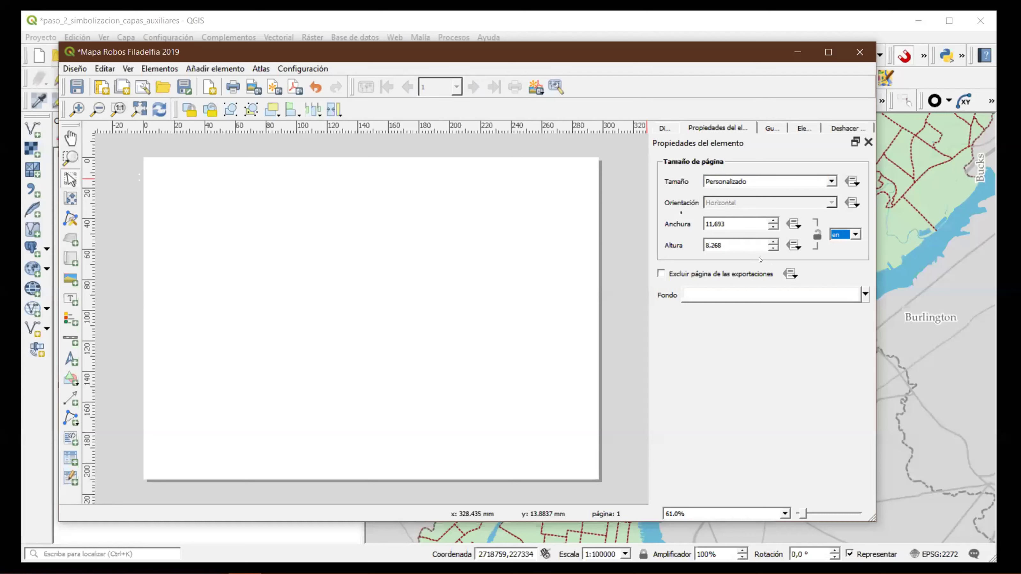
pyautogui.click(726, 225)
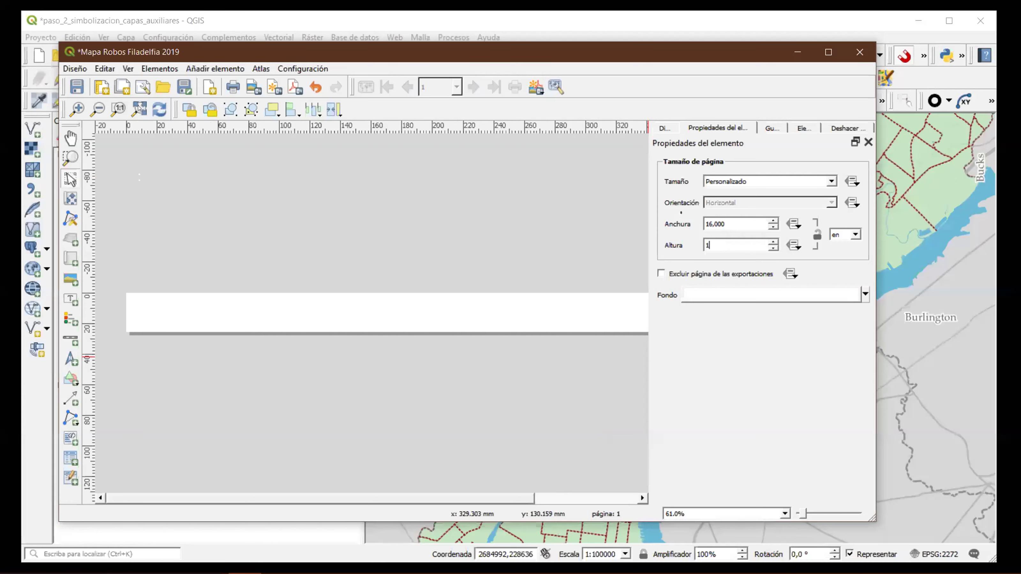
pyautogui.write('7')
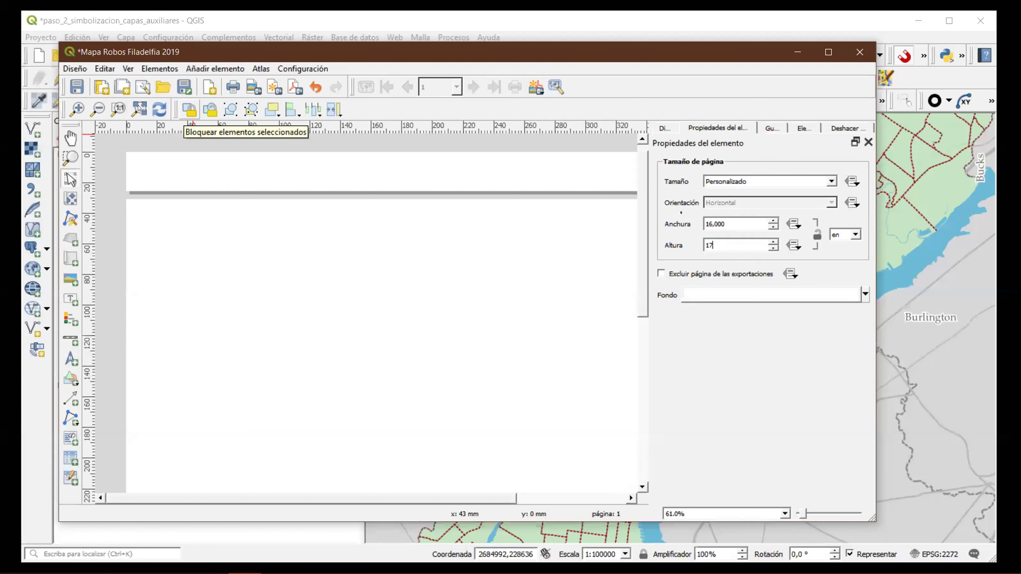
pyautogui.click(139, 109)
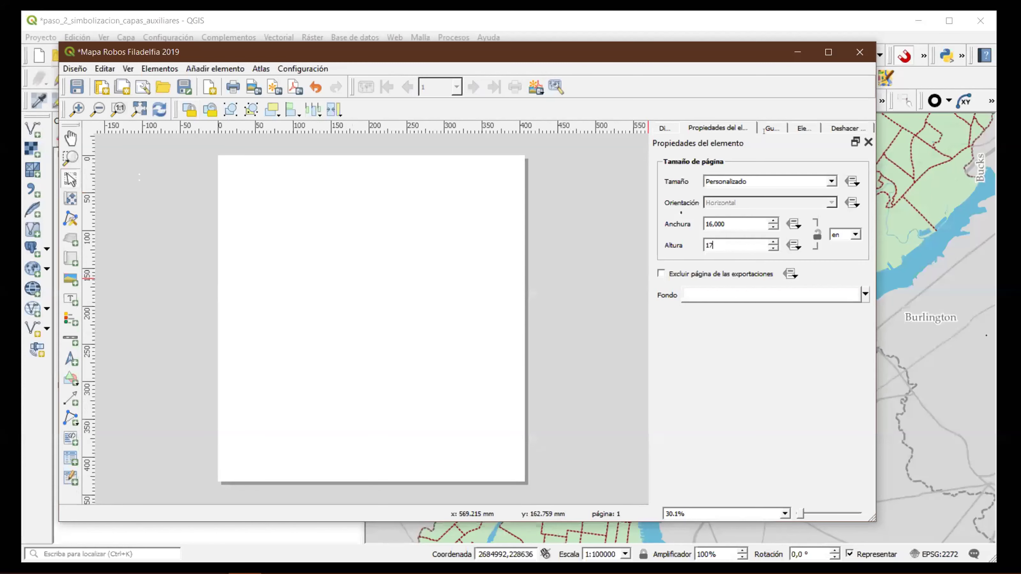
# Add a horizontal guide to page 1 and set its position to 1,27 cm.
pyautogui.moveTo(649, 278); pyautogui.dragTo(593, 278)
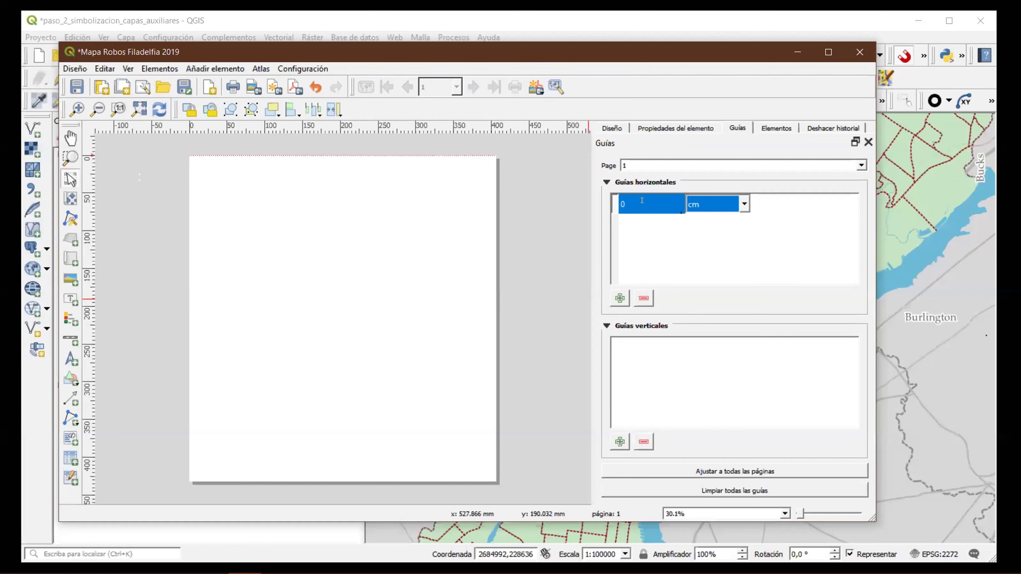
pyautogui.doubleClick(625, 201)
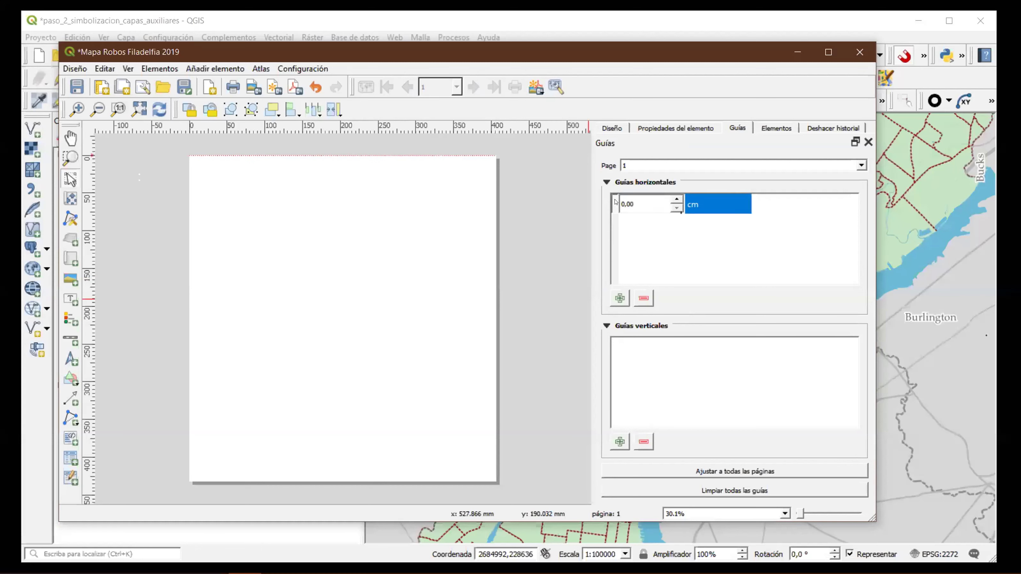
pyautogui.write('1.')
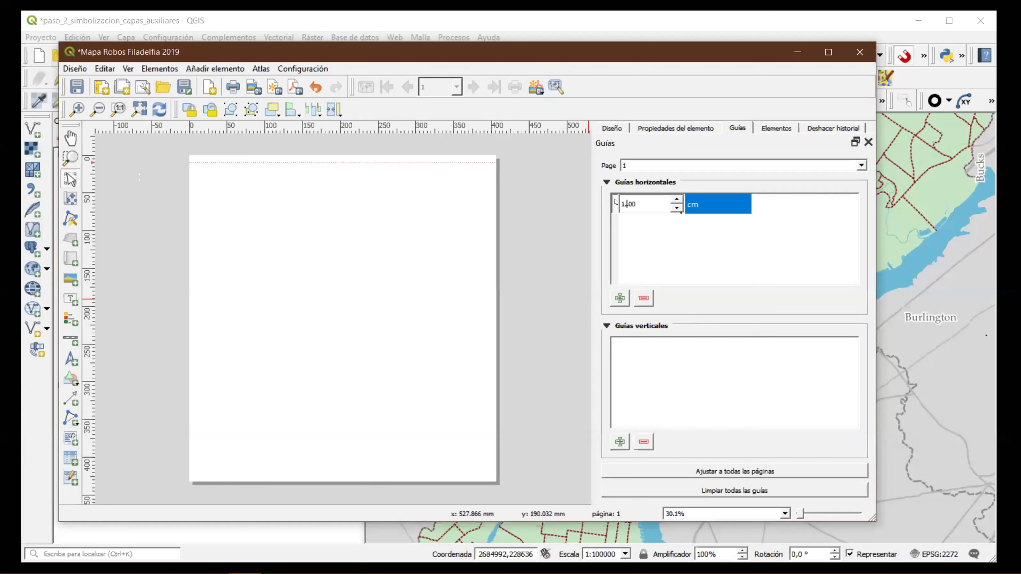
pyautogui.write('27')
pyautogui.press('BackSpace')
pyautogui.press('BackSpace')
pyautogui.press('BackSpace')
pyautogui.press('Delete')
pyautogui.press('Delete')
pyautogui.write('27')
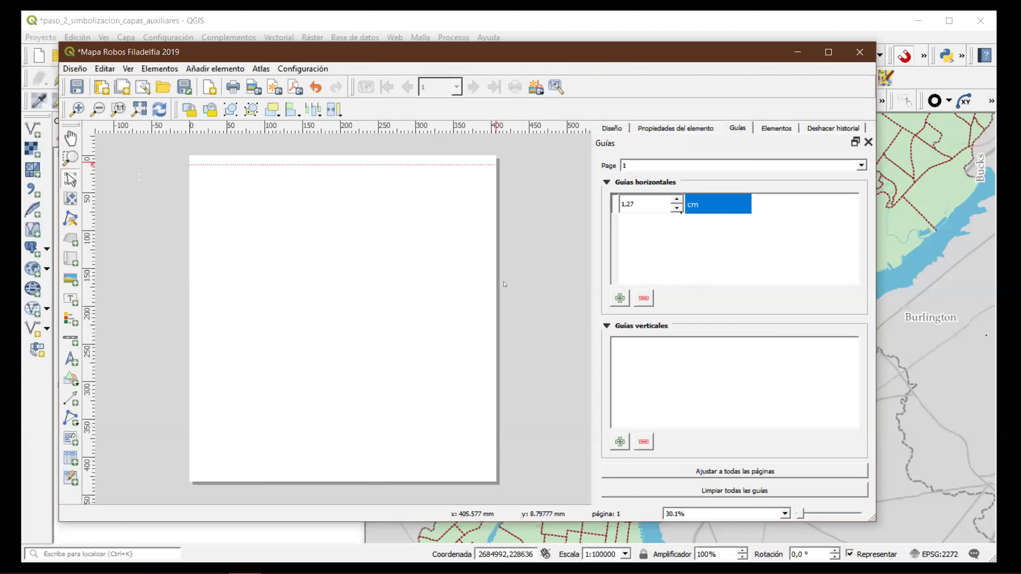
pyautogui.press('Return')
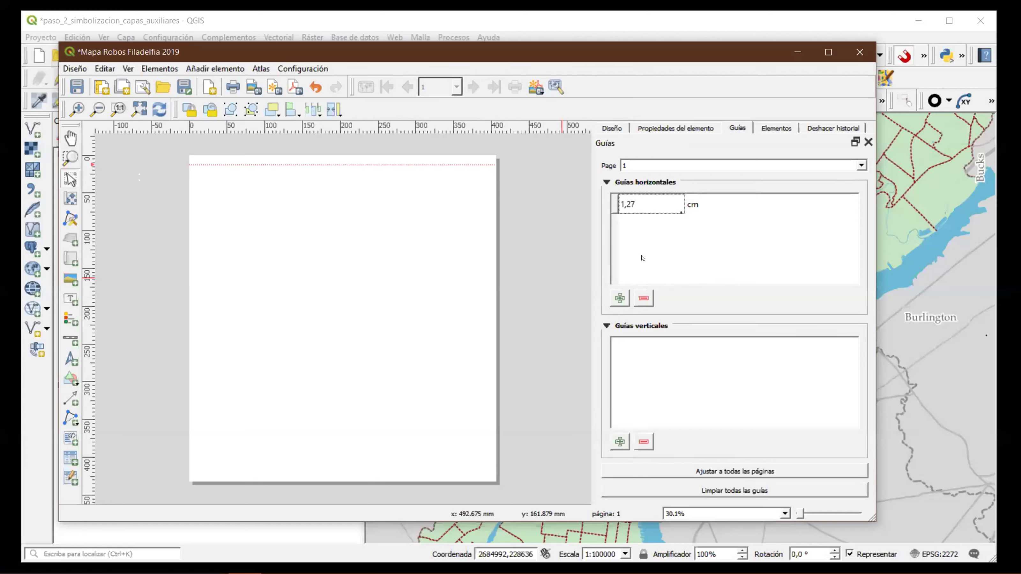
# Add a second horizontal guide to page 1, enter 39,5 as its position and set its units to cm.
pyautogui.moveTo(495, 128); pyautogui.dragTo(494, 168)
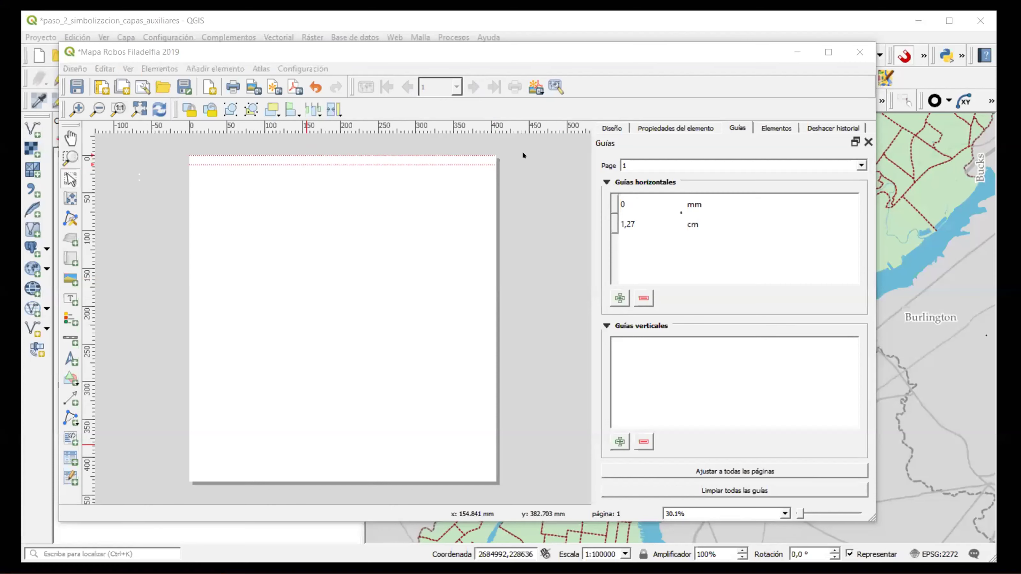
pyautogui.click(547, 185)
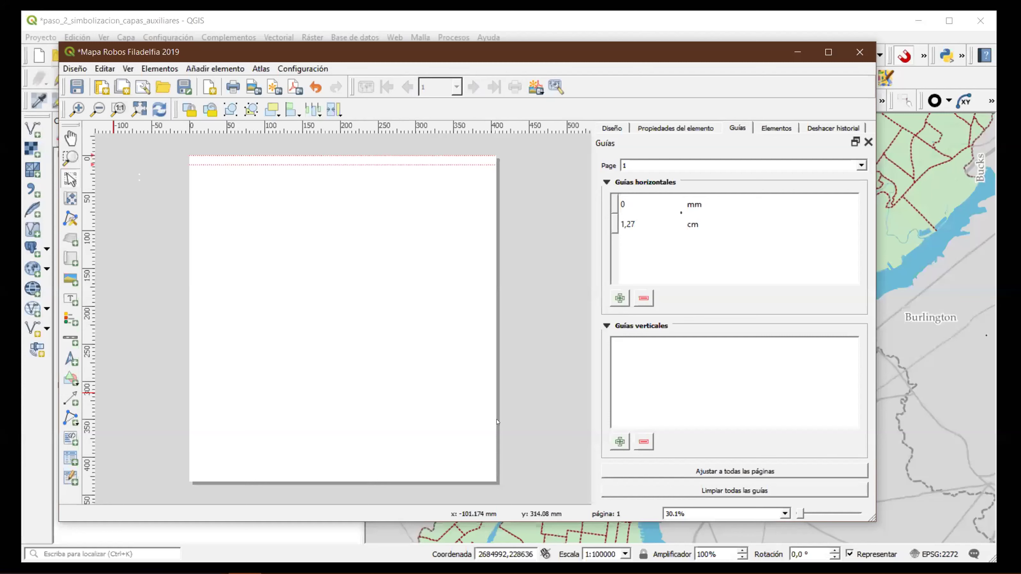
pyautogui.doubleClick(643, 204)
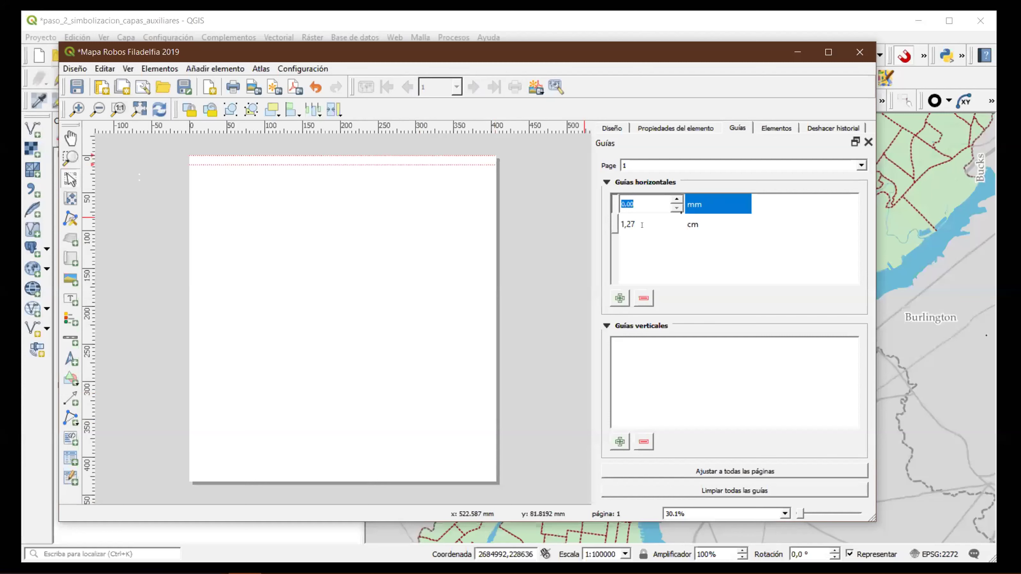
pyautogui.write('39,5')
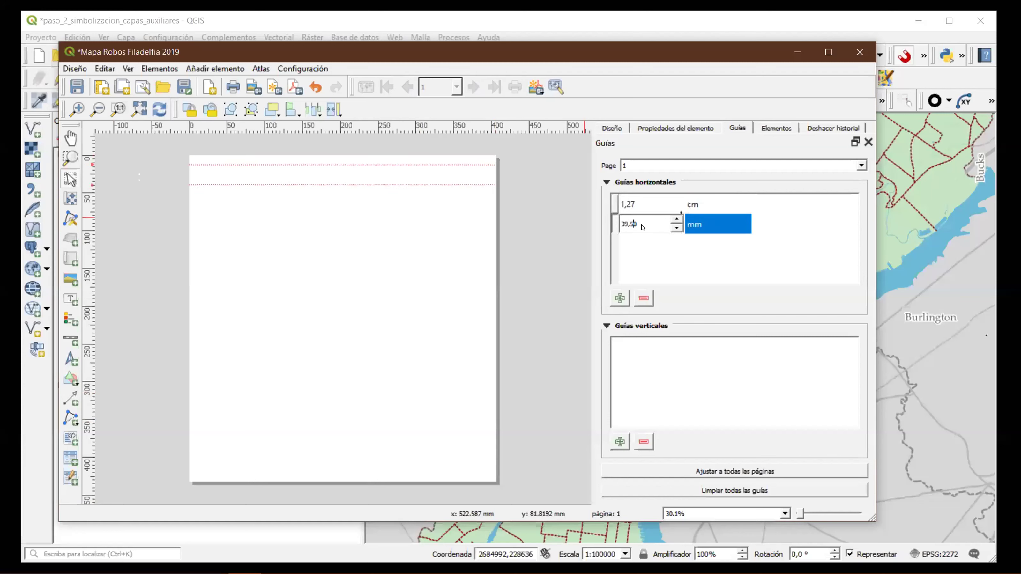
pyautogui.press('Return')
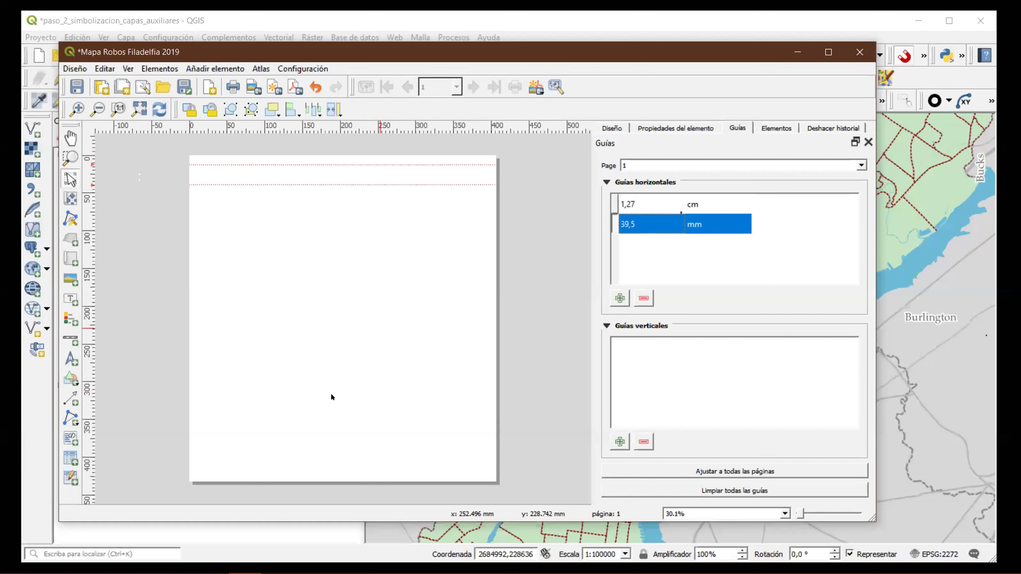
pyautogui.doubleClick(734, 224)
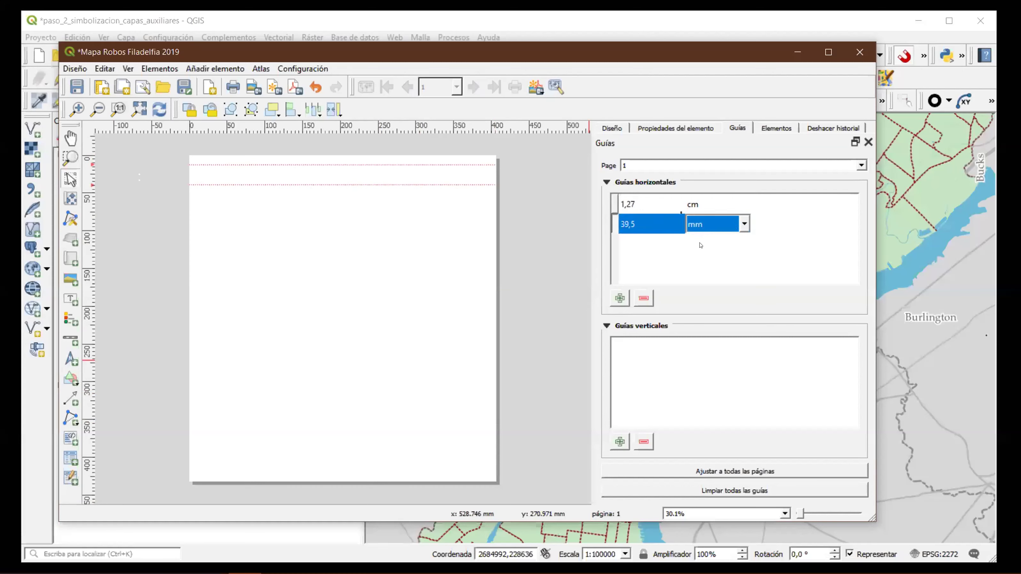
pyautogui.press('Down')
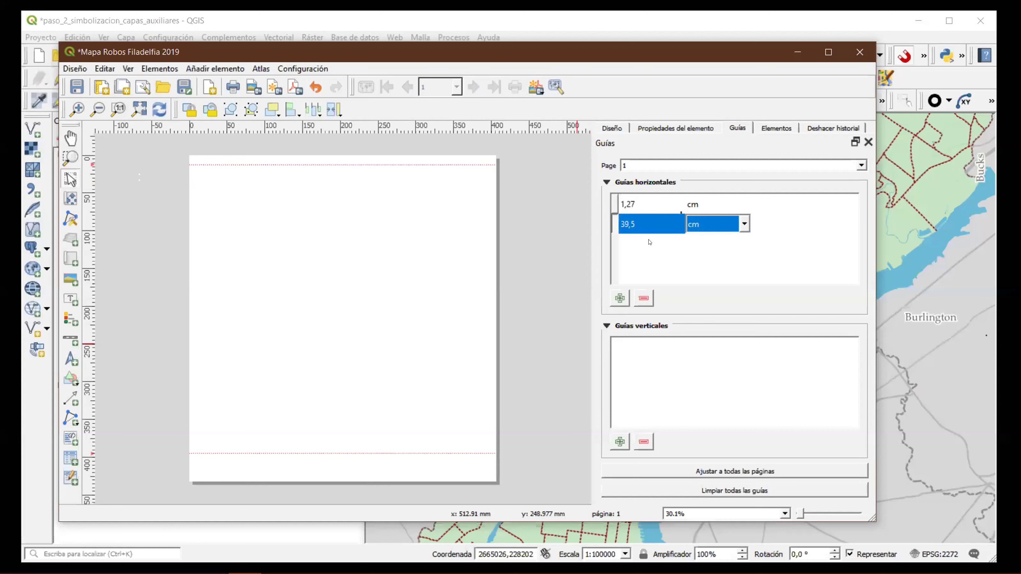
# Set the second horizontal guide's position to 42 cm, near the page's lower edge.
pyautogui.doubleClick(627, 218)
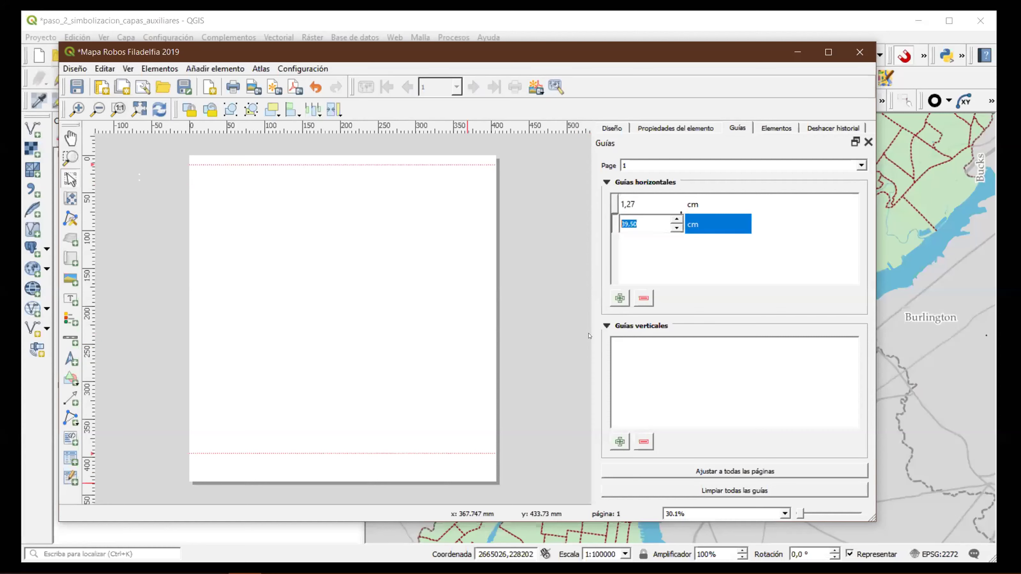
pyautogui.click(642, 218)
pyautogui.hotkey('ctrl', 'a')
pyautogui.write('4')
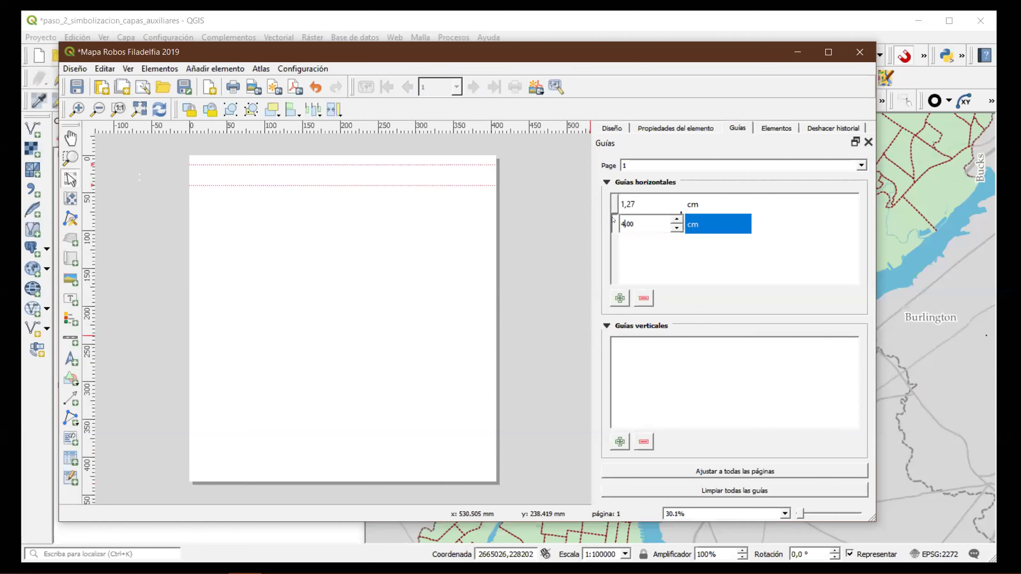
pyautogui.write('2.')
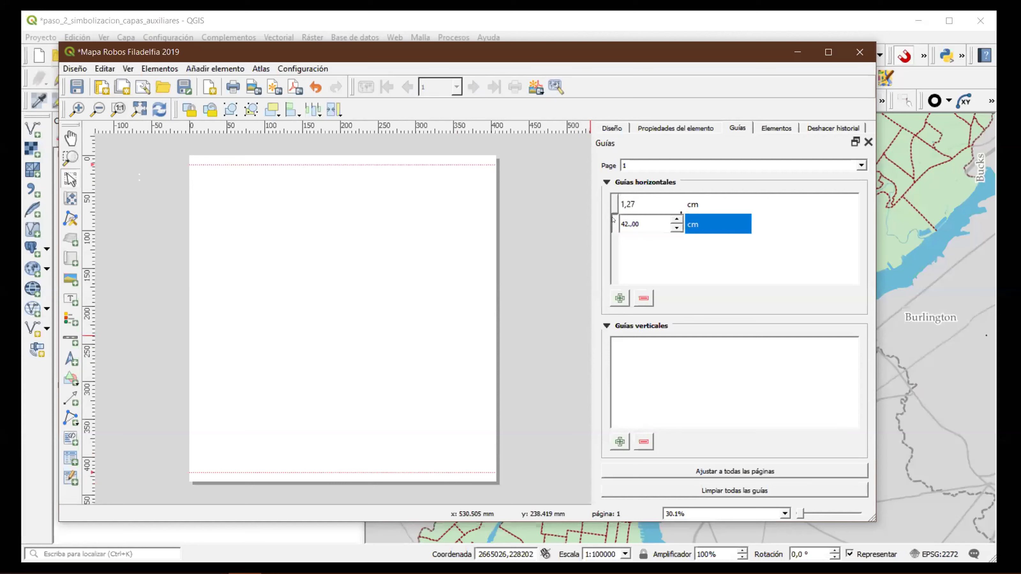
pyautogui.press('BackSpace')
pyautogui.click(630, 267)
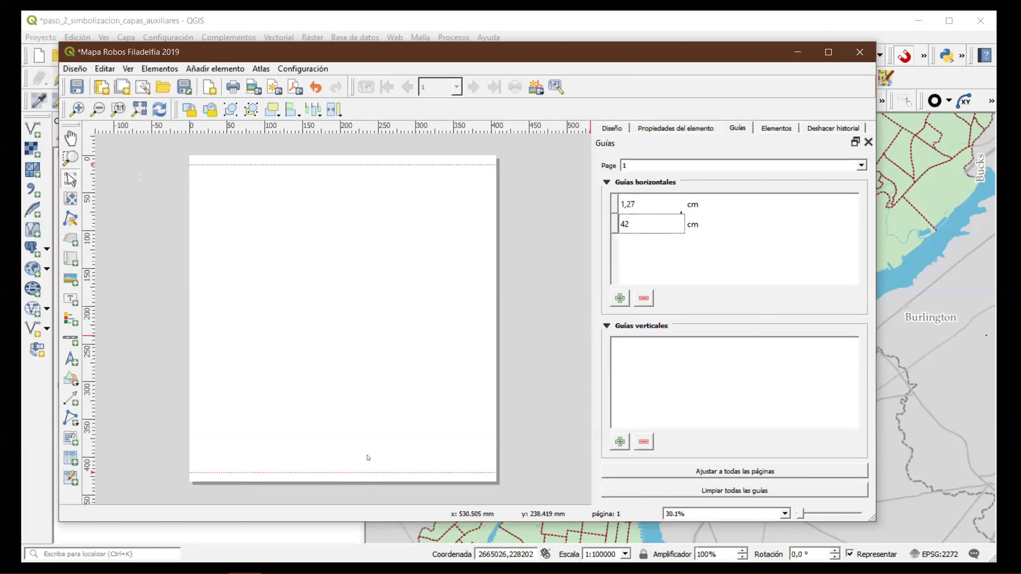
# Add a vertical guide to page 1 and set its position to 1,27 cm.
pyautogui.doubleClick(624, 346)
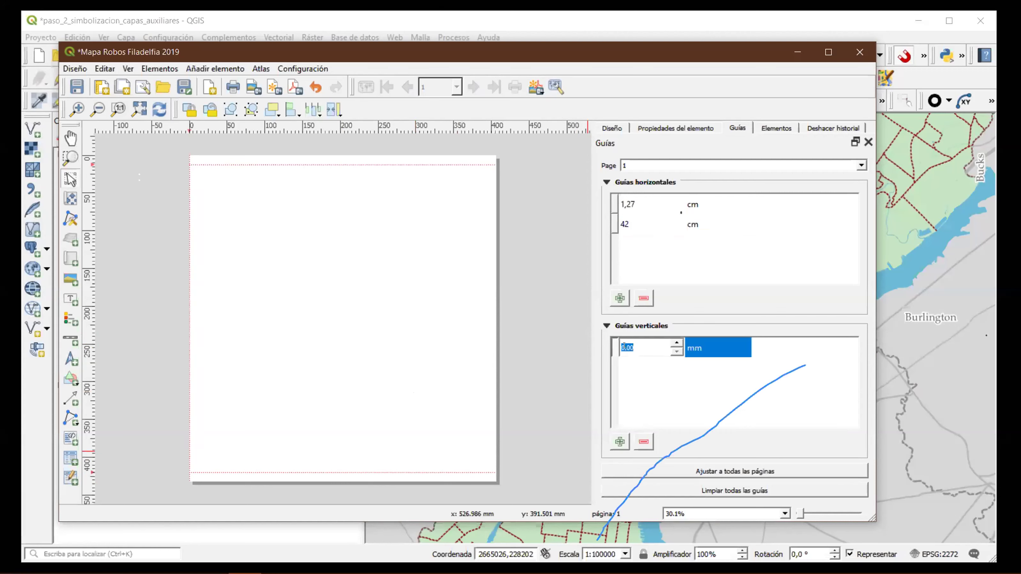
pyautogui.write('1,27')
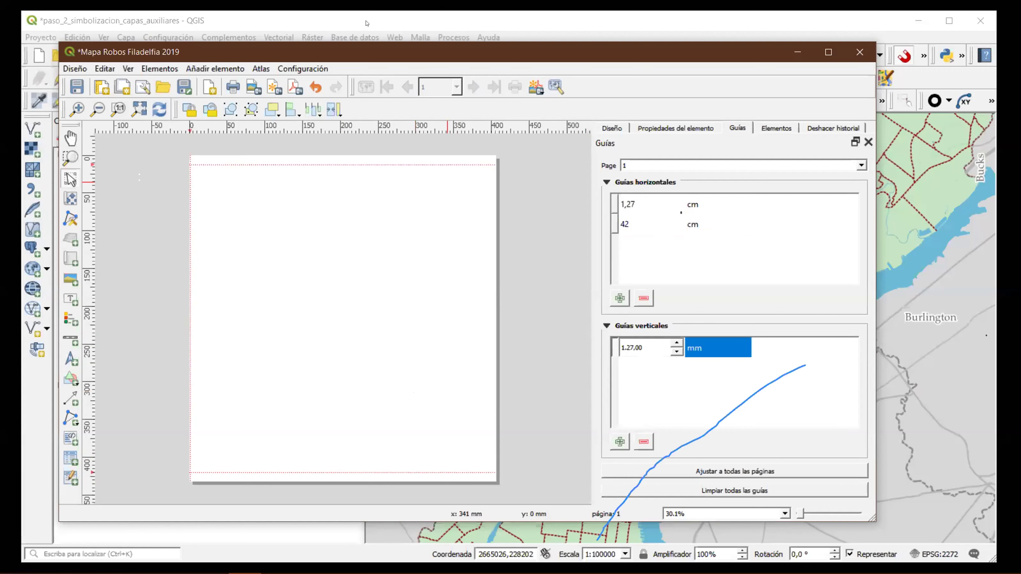
pyautogui.press('BackSpace')
pyautogui.press('BackSpace')
pyautogui.press('BackSpace')
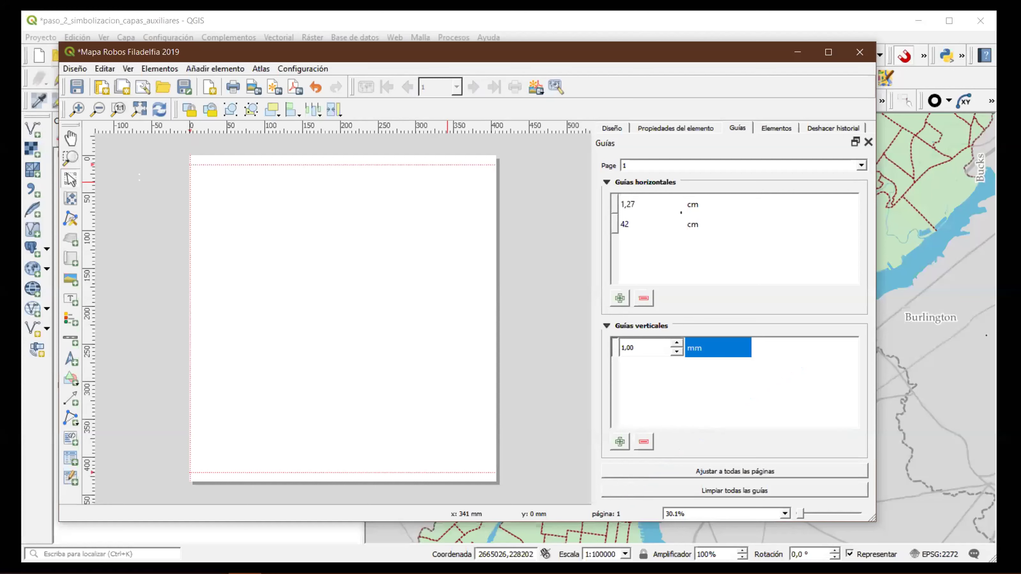
pyautogui.write('1,27')
pyautogui.click(751, 353)
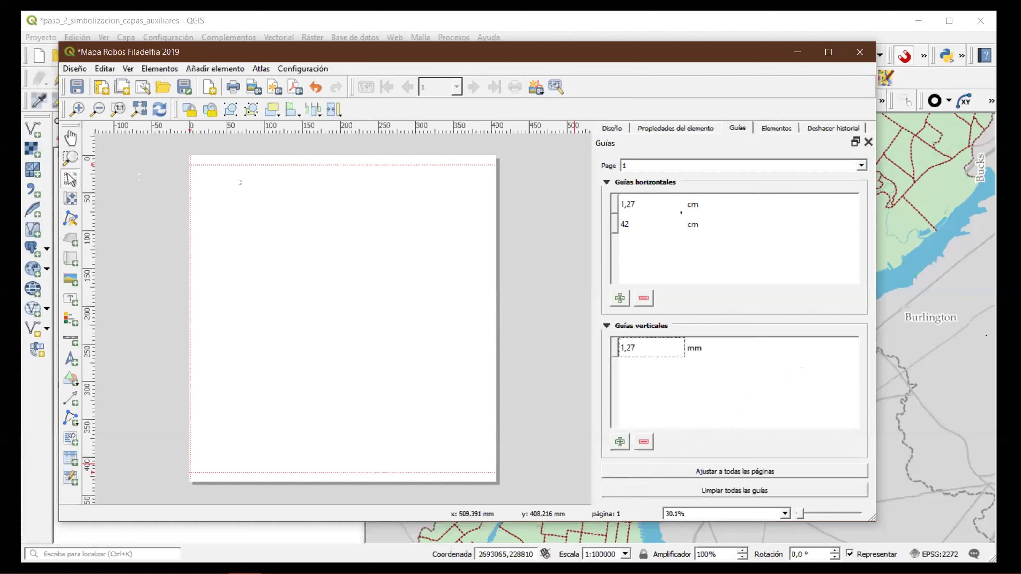
pyautogui.click(695, 348)
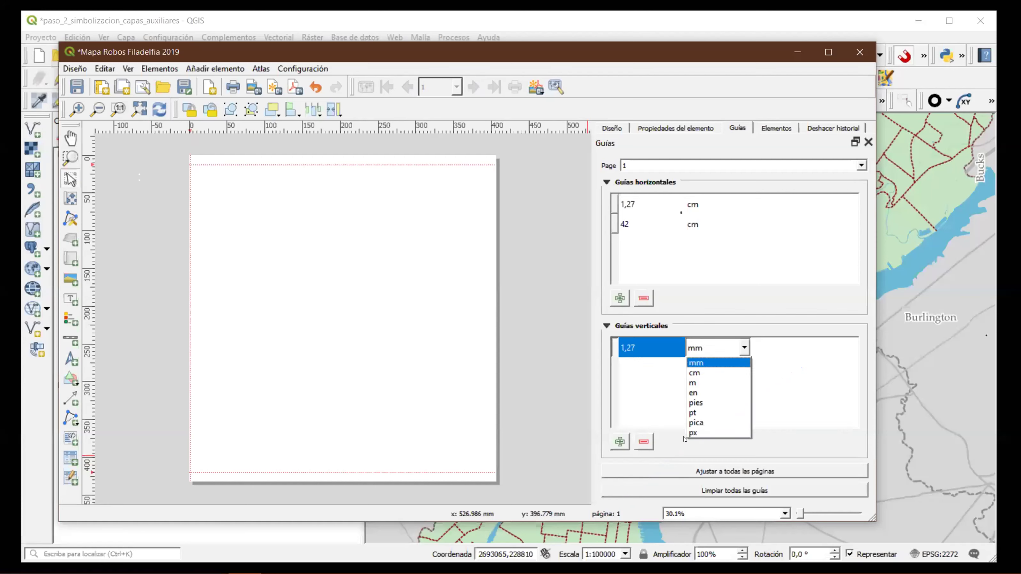
pyautogui.press('Down')
pyautogui.press('Return')
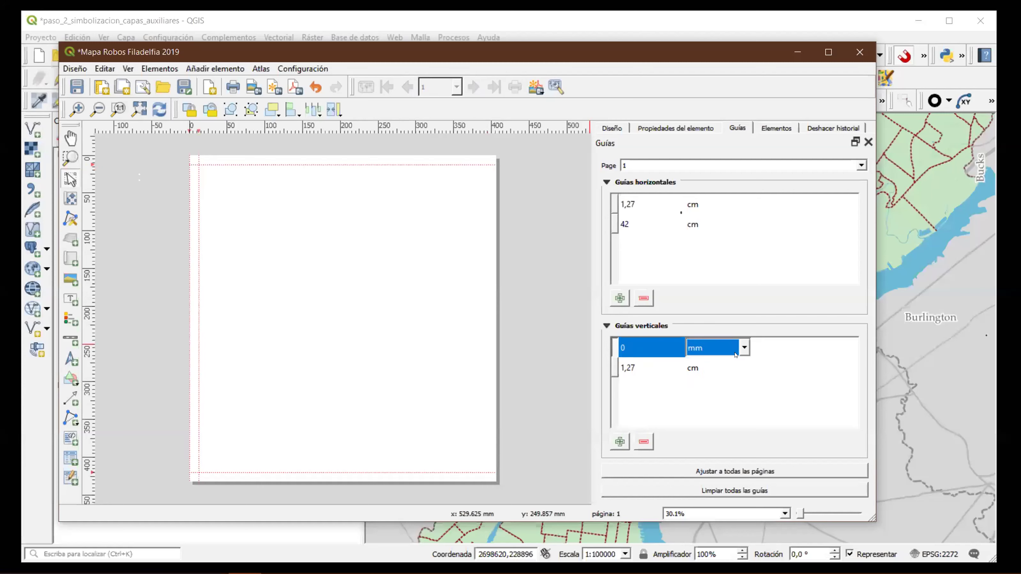
# Add a second vertical guide and set its units to cm.
pyautogui.click(718, 349)
pyautogui.press('Down')
pyautogui.press('Return')
# Set the second vertical guide's position to 39,2 cm, near the page's right edge.
pyautogui.doubleClick(649, 345)
pyautogui.moveTo(649, 346); pyautogui.dragTo(616, 344)
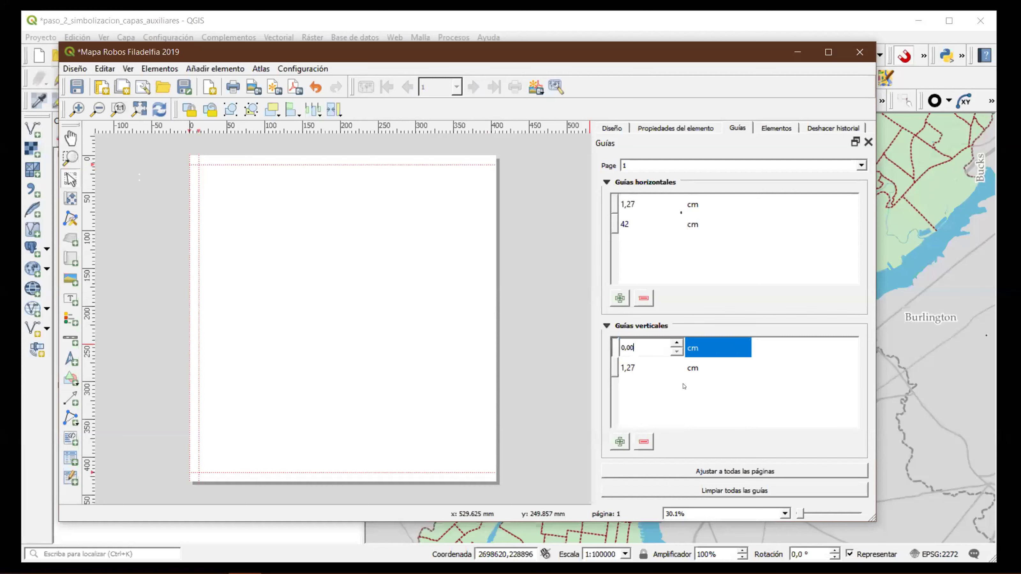
pyautogui.hotkey('ctrl', 'a')
pyautogui.write('100')
pyautogui.write('39.2')
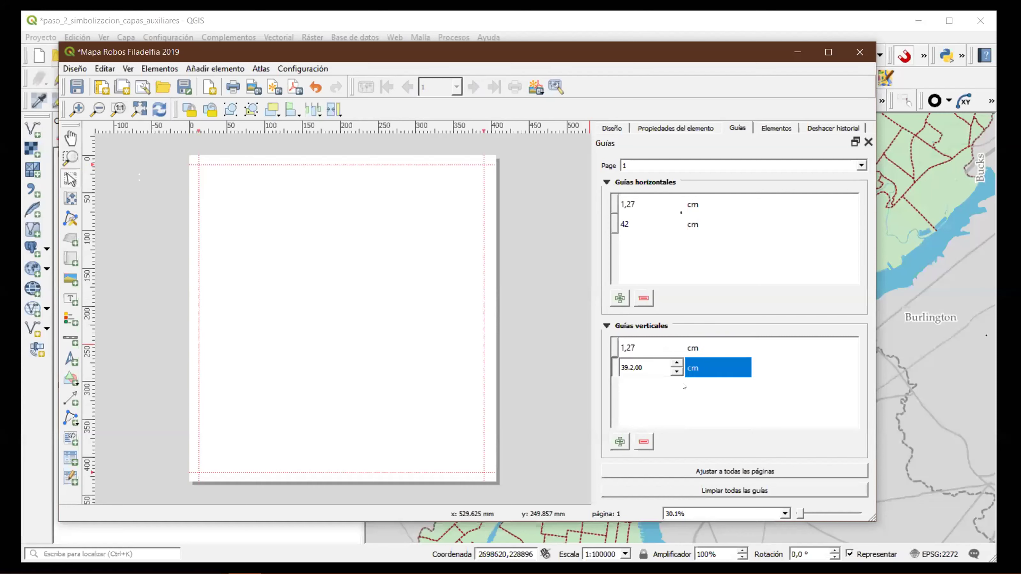
pyautogui.press('BackSpace')
pyautogui.press('BackSpace')
pyautogui.write('00')
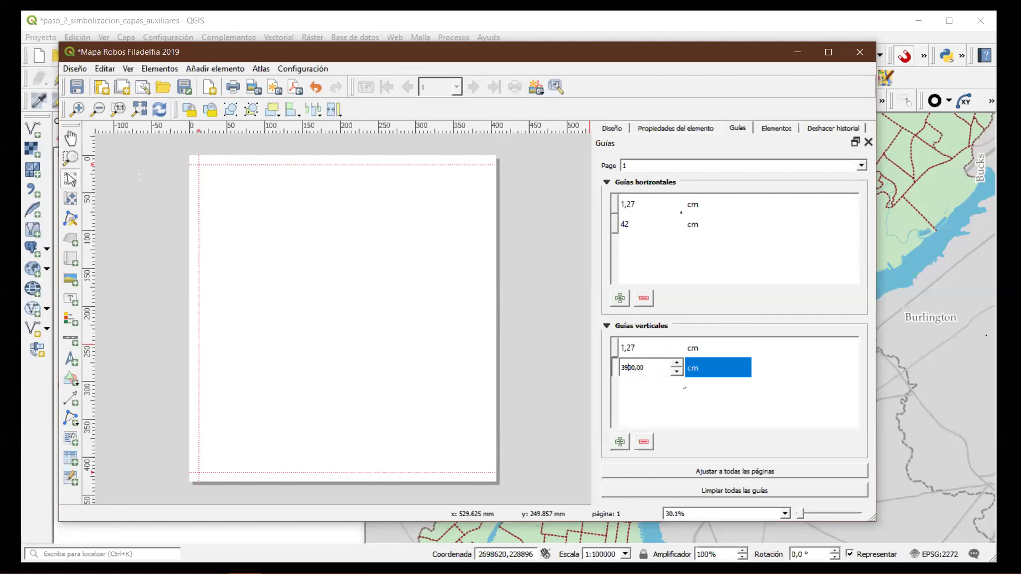
pyautogui.press('Delete')
pyautogui.press('Delete')
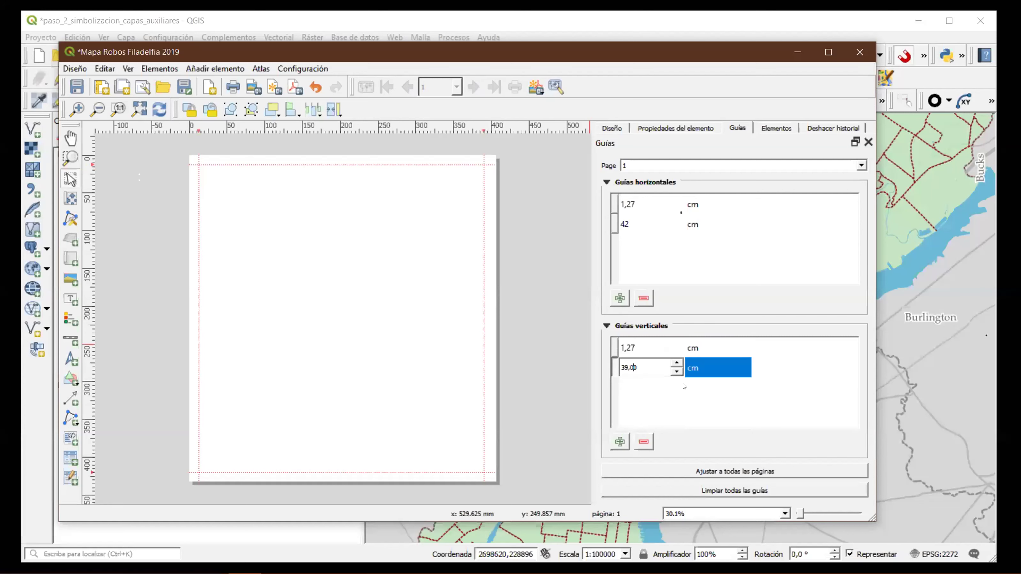
pyautogui.press('BackSpace')
pyautogui.write('2')
pyautogui.press('Return')
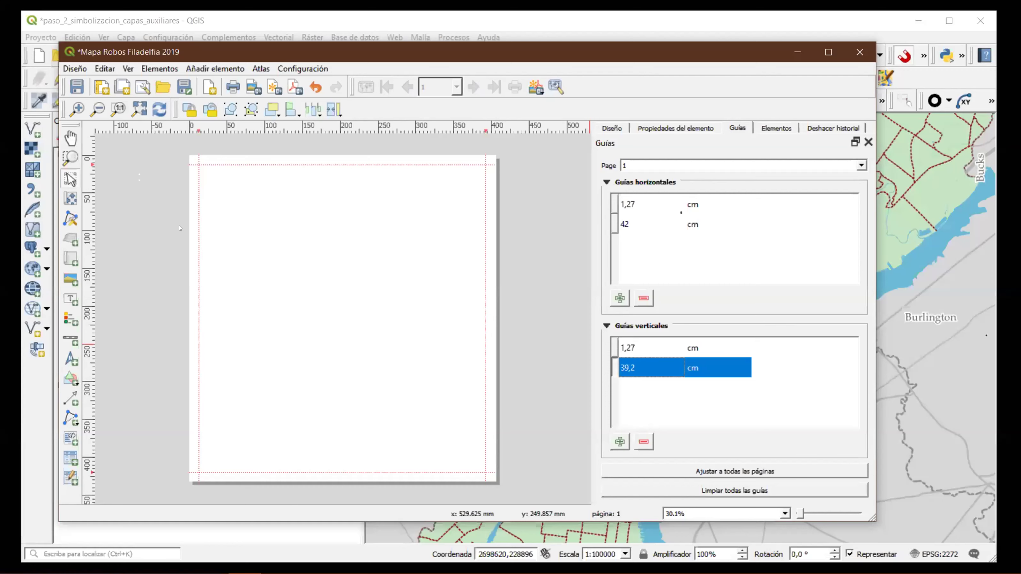
# Show the layout grid on the page and turn on snapping to the grid.
pyautogui.click(128, 68)
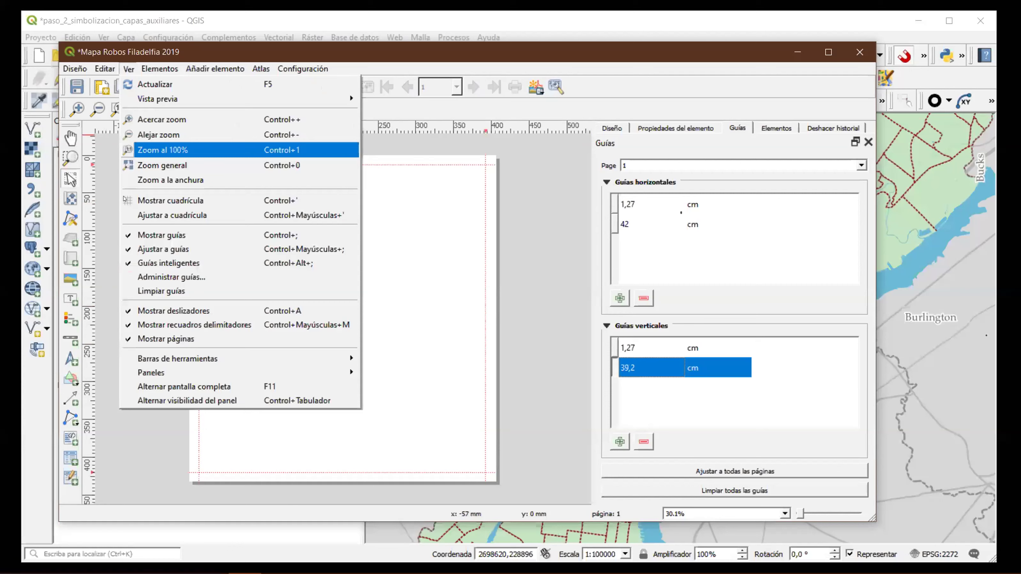
pyautogui.click(137, 199)
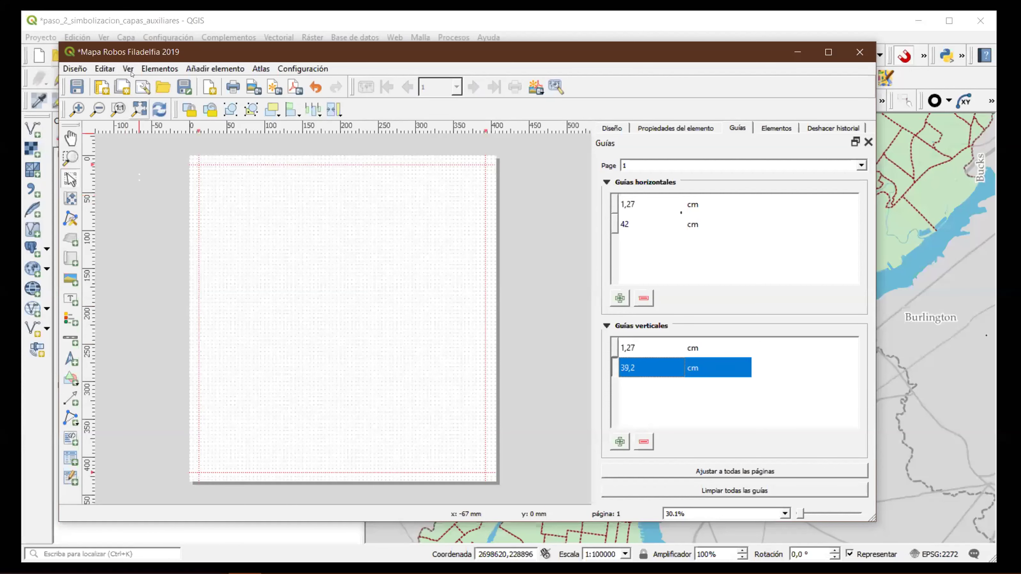
pyautogui.click(128, 69)
pyautogui.click(161, 217)
# Draw a map item on the page inside the four guides and set its scale to 100000.
pyautogui.click(72, 260)
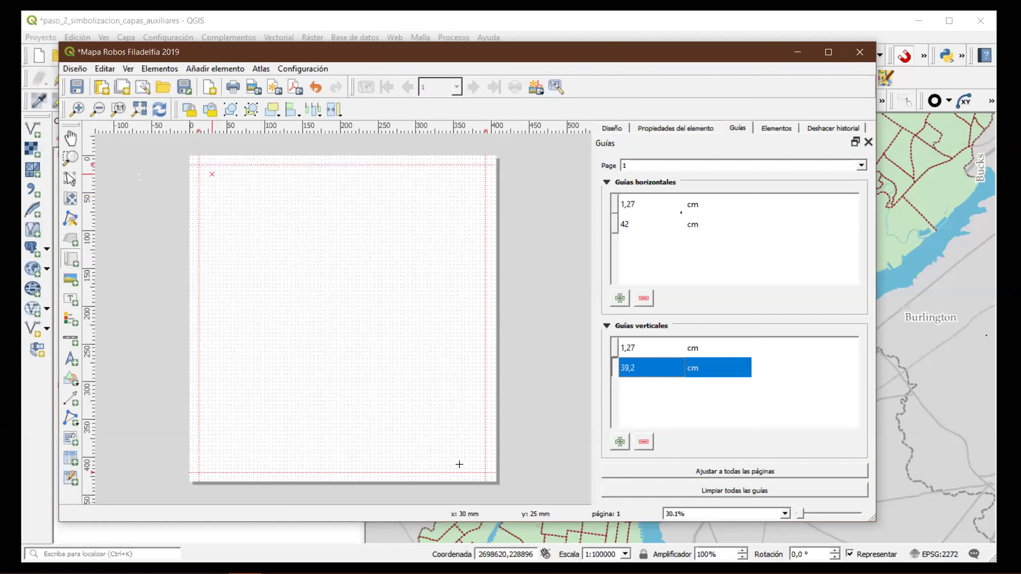
pyautogui.moveTo(212, 173); pyautogui.dragTo(473, 461)
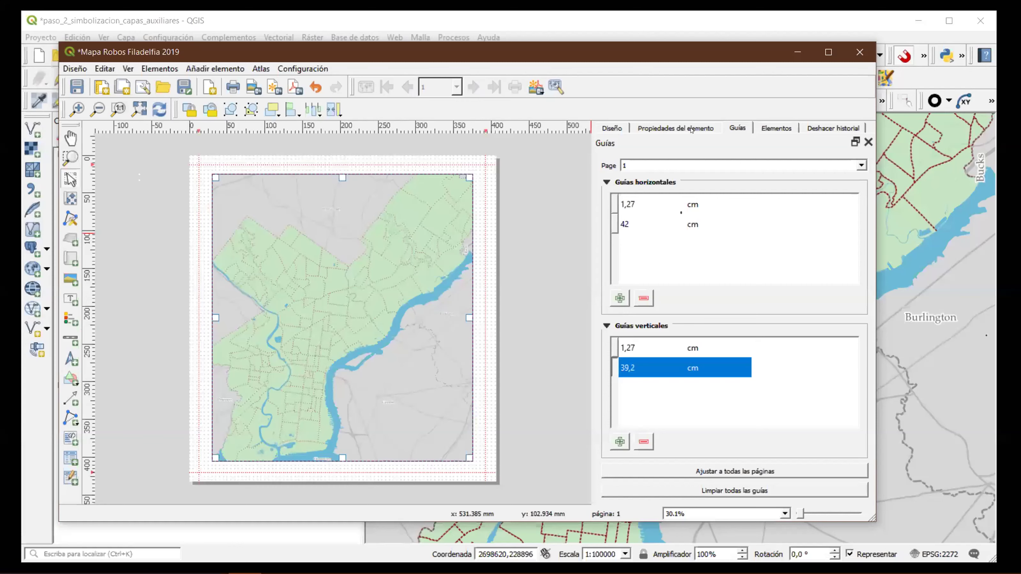
pyautogui.click(676, 128)
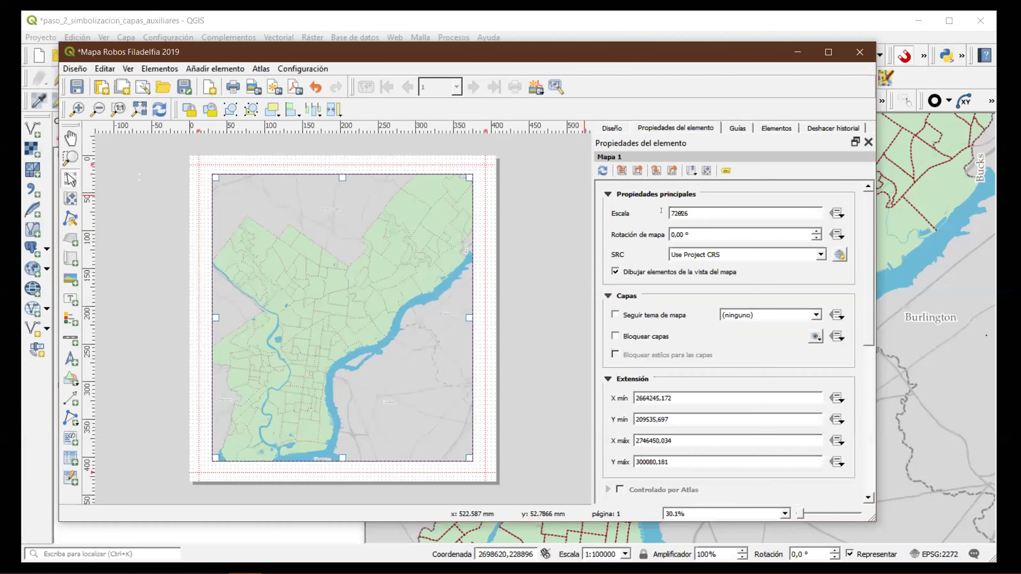
pyautogui.doubleClick(681, 213)
pyautogui.write('100000')
pyautogui.press('Return')
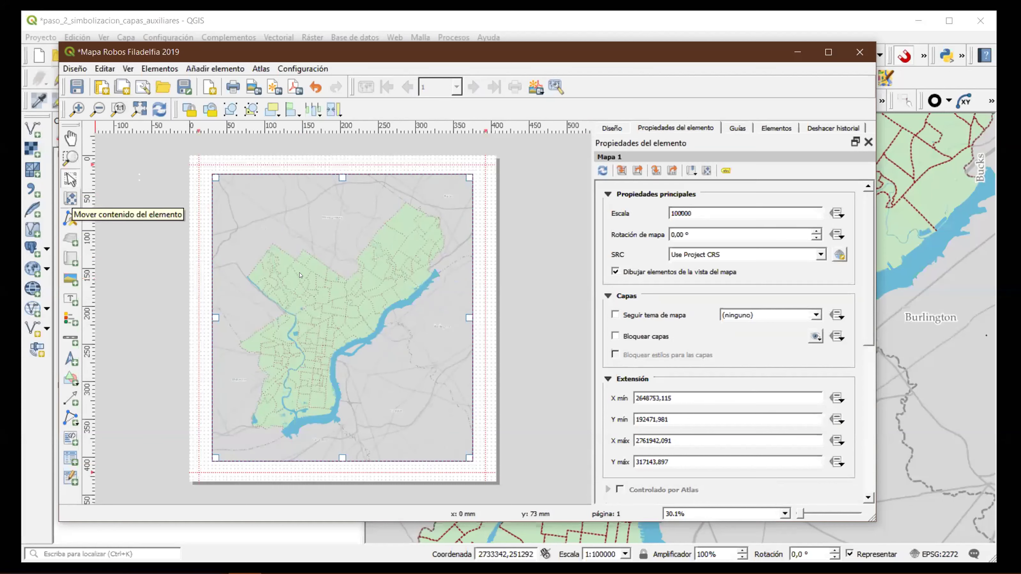
# Shift the map's content within its frame to center the Philadelphia area.
pyautogui.press('c')
pyautogui.moveTo(317, 283); pyautogui.dragTo(316, 289)
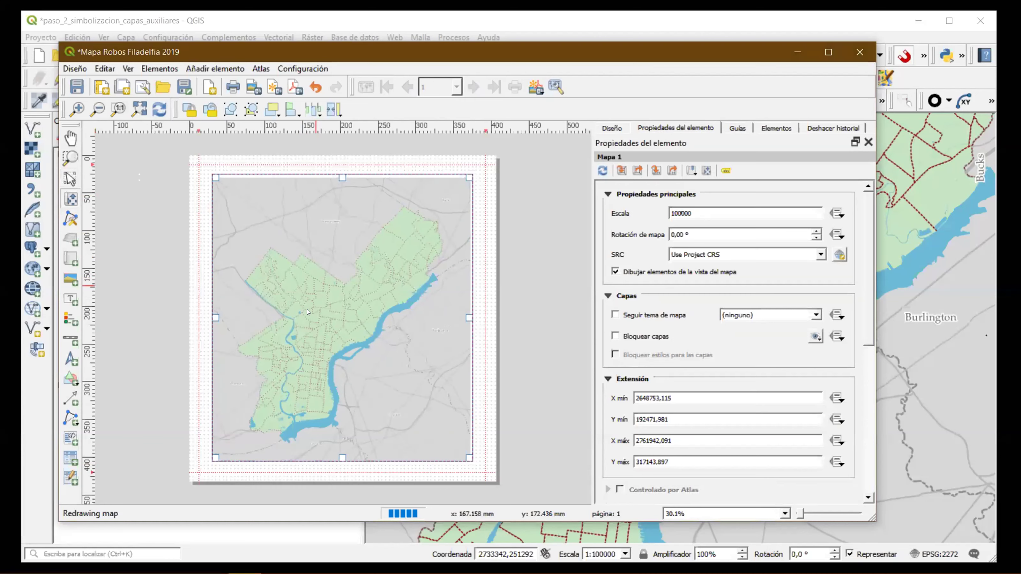
pyautogui.moveTo(353, 326); pyautogui.dragTo(369, 317)
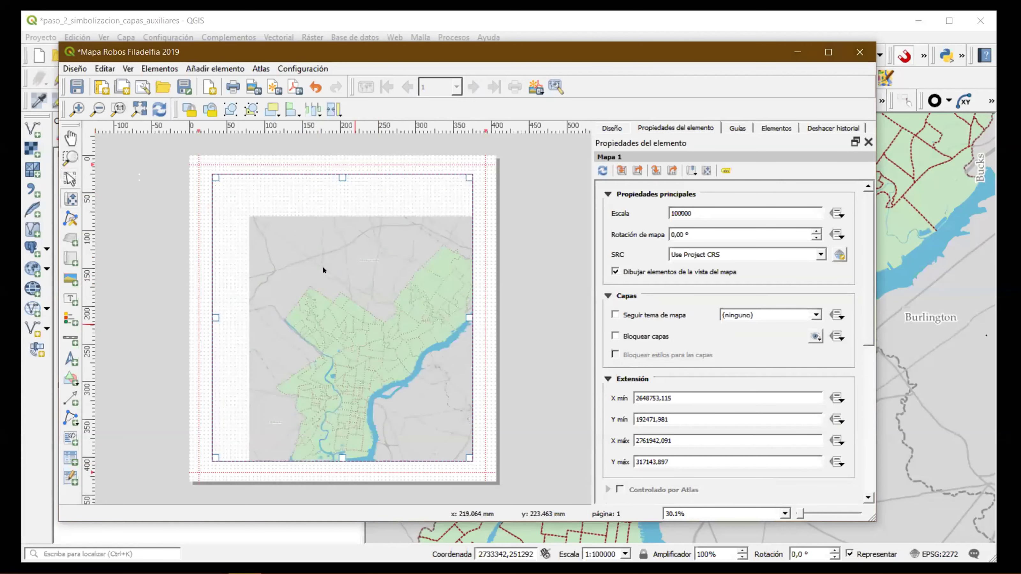
pyautogui.moveTo(315, 273); pyautogui.dragTo(319, 272)
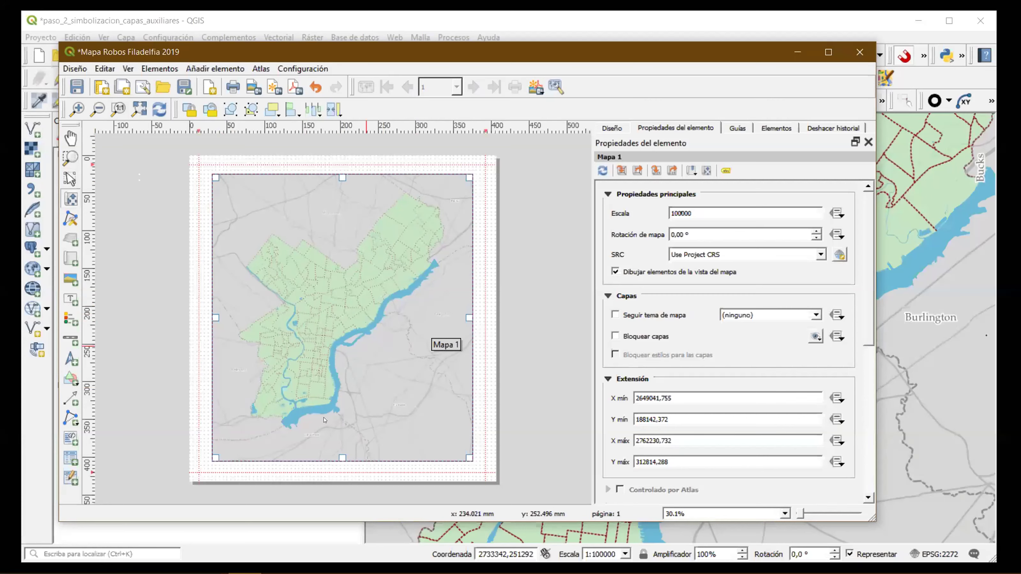
pyautogui.moveTo(345, 305); pyautogui.dragTo(337, 306)
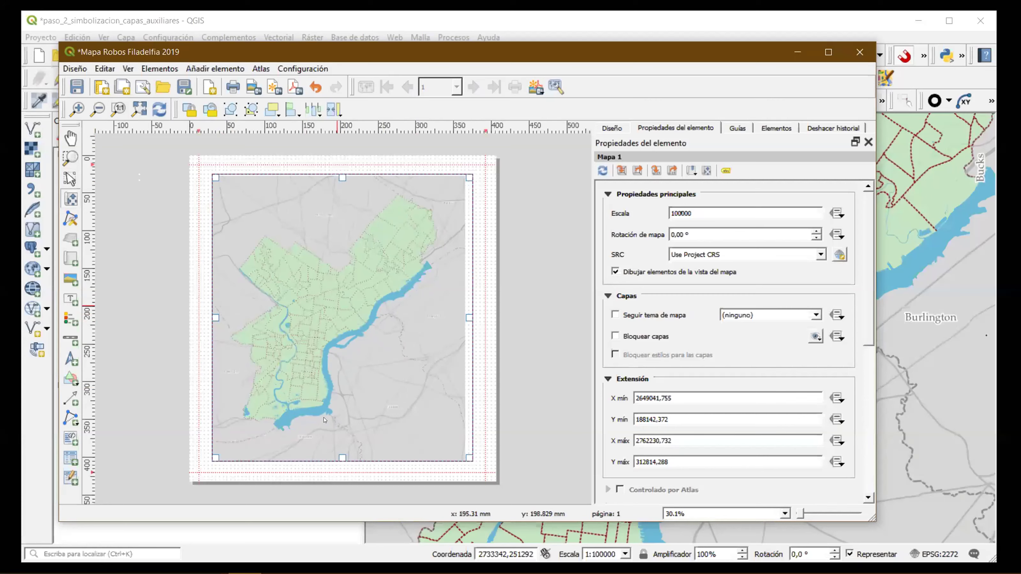
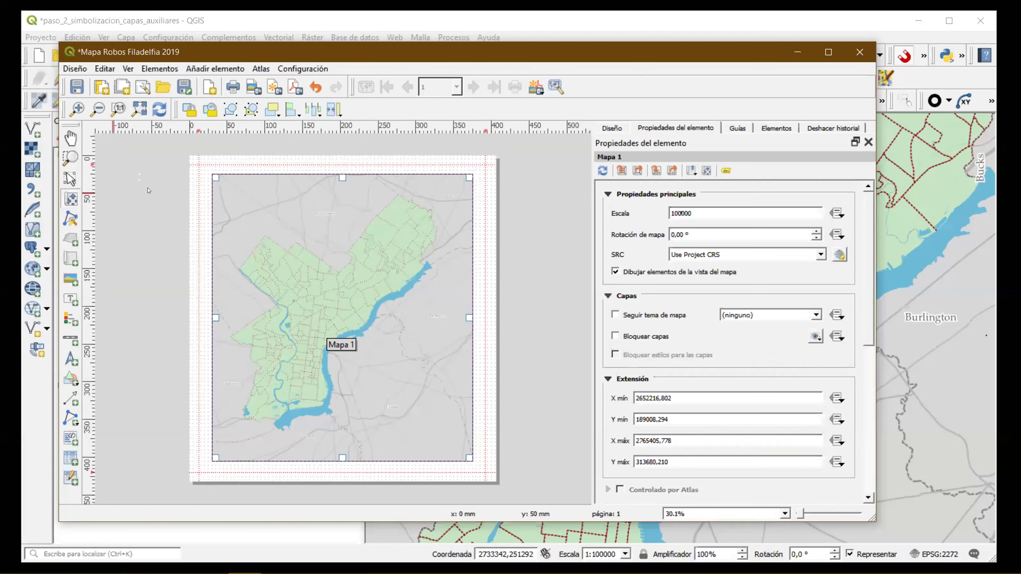
# Switch to the main QGIS window and search the processing toolbox for "centroide", closing the toolbox when done.
pyautogui.hotkey('alt', 'Tab')
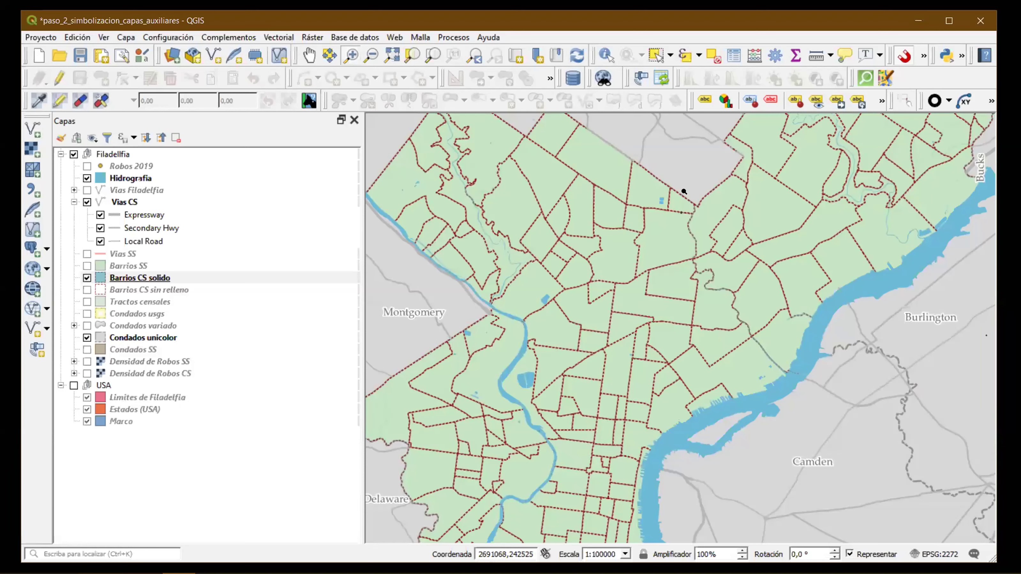
pyautogui.click(796, 101)
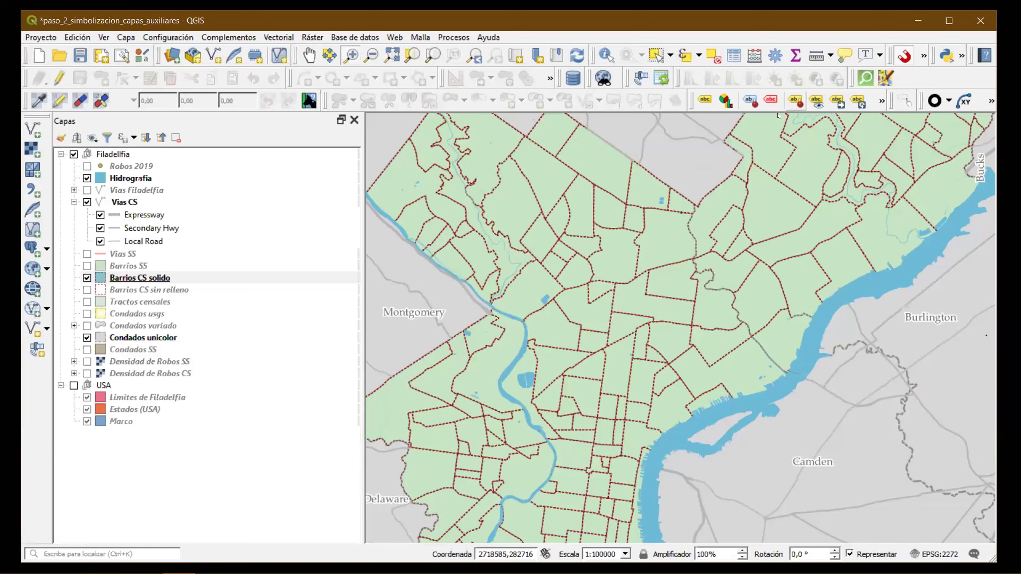
pyautogui.click(446, 38)
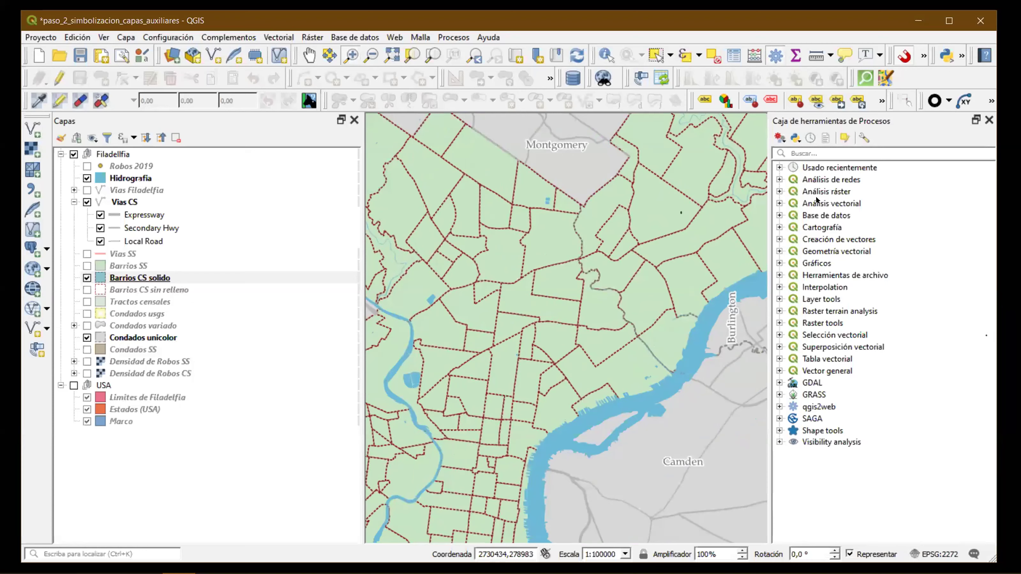
pyautogui.write('centroide')
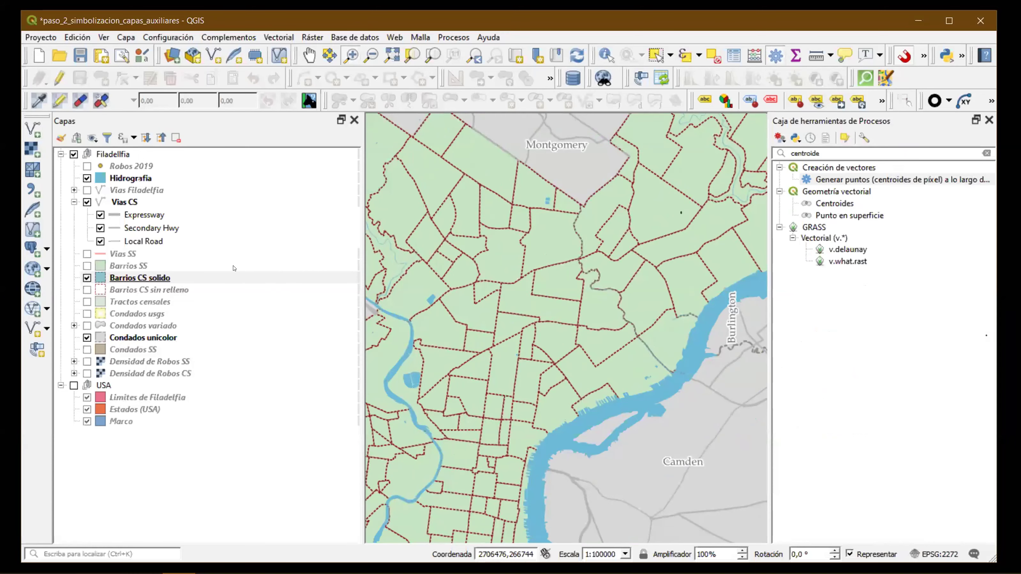
pyautogui.hotkey('ctrl', 'alt', 't')
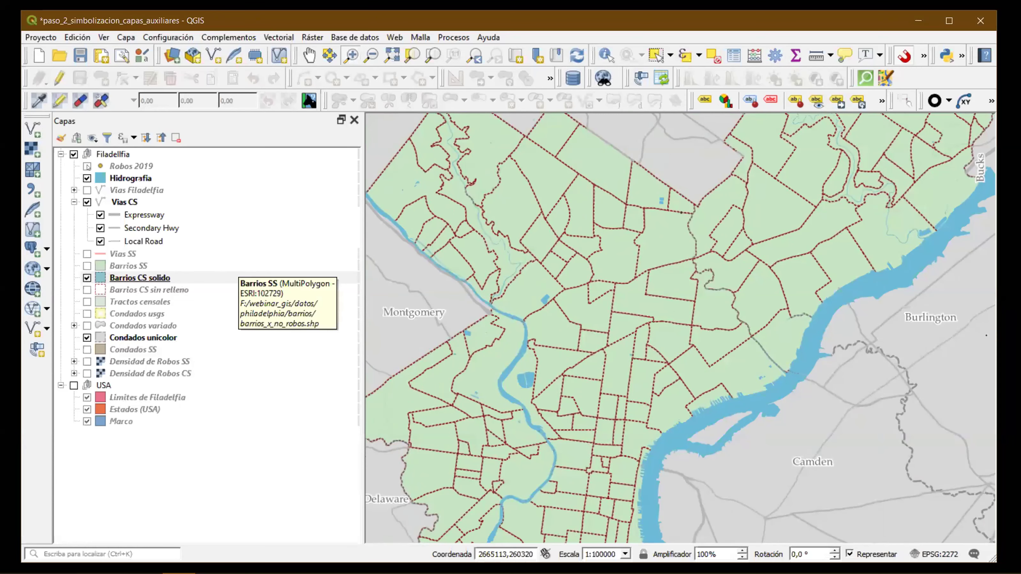
# Show the Robos 2019 point layer on the map briefly and hide it again.
pyautogui.click(166, 168)
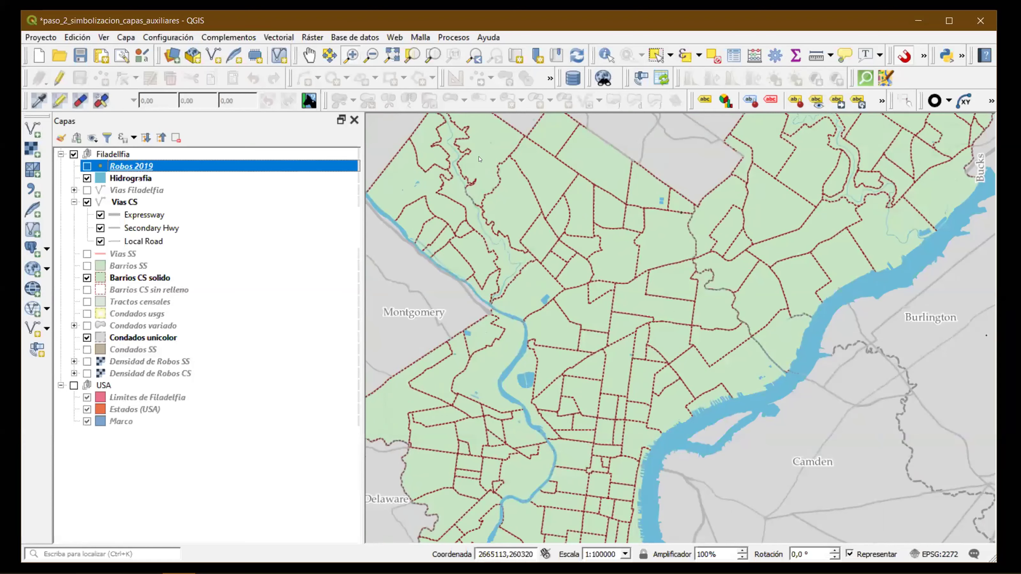
pyautogui.press('space')
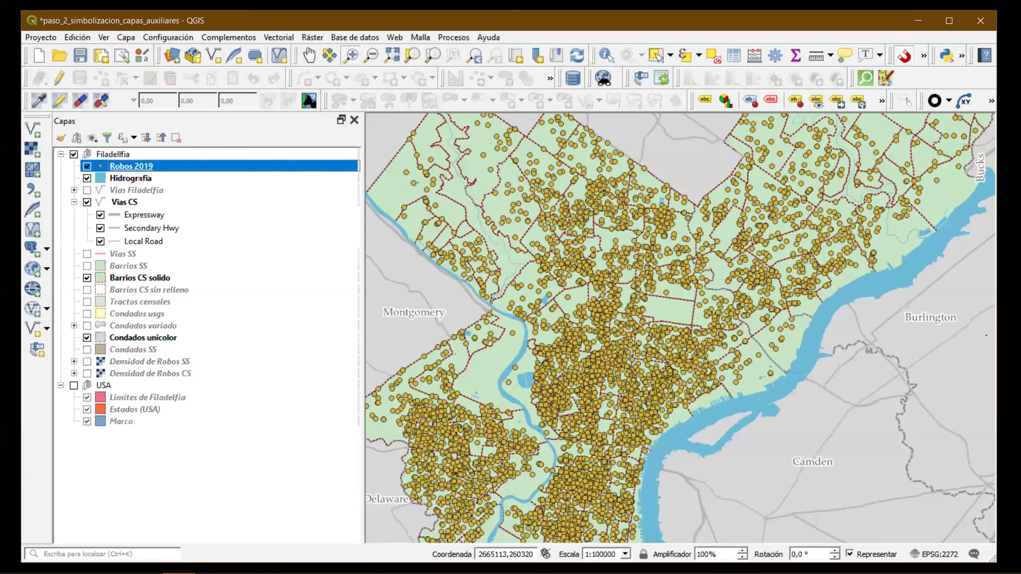
pyautogui.press('space')
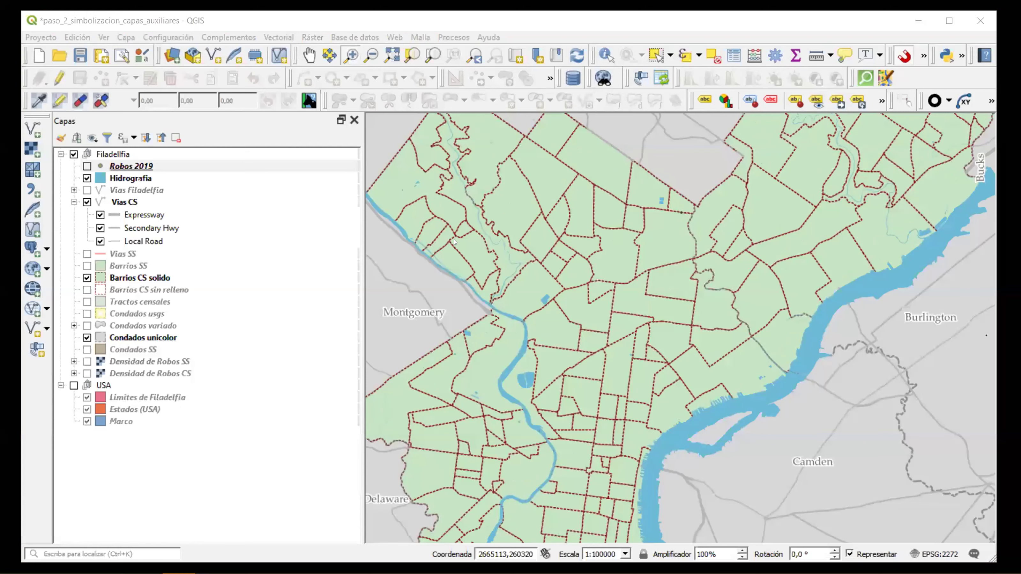
# Add the vector layer centroides_condados.shp from the philadelphia data's counties folder to the project.
pyautogui.hotkey('ctrl', 'shift', 'v')
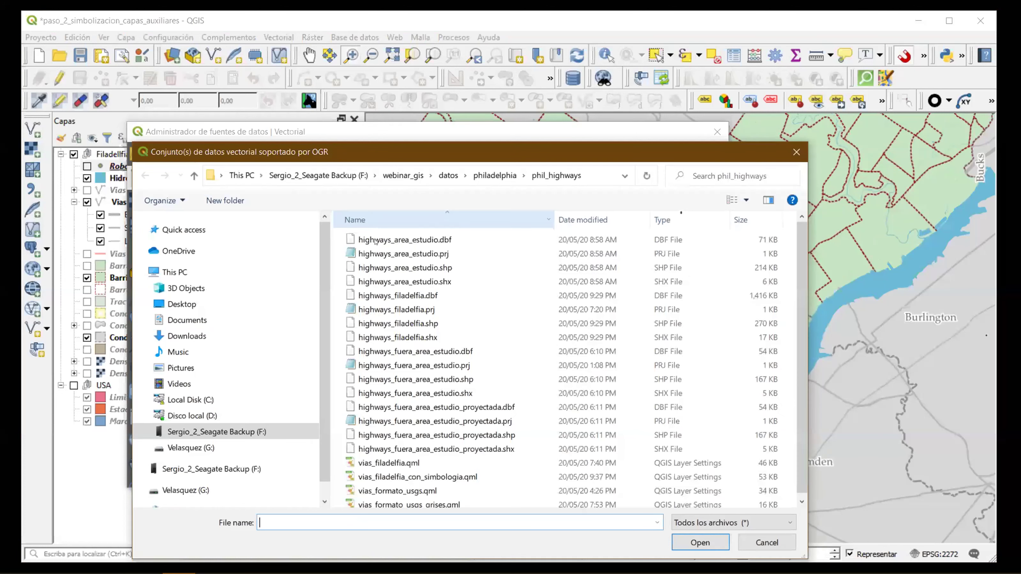
pyautogui.hotkey('alt', 'Up')
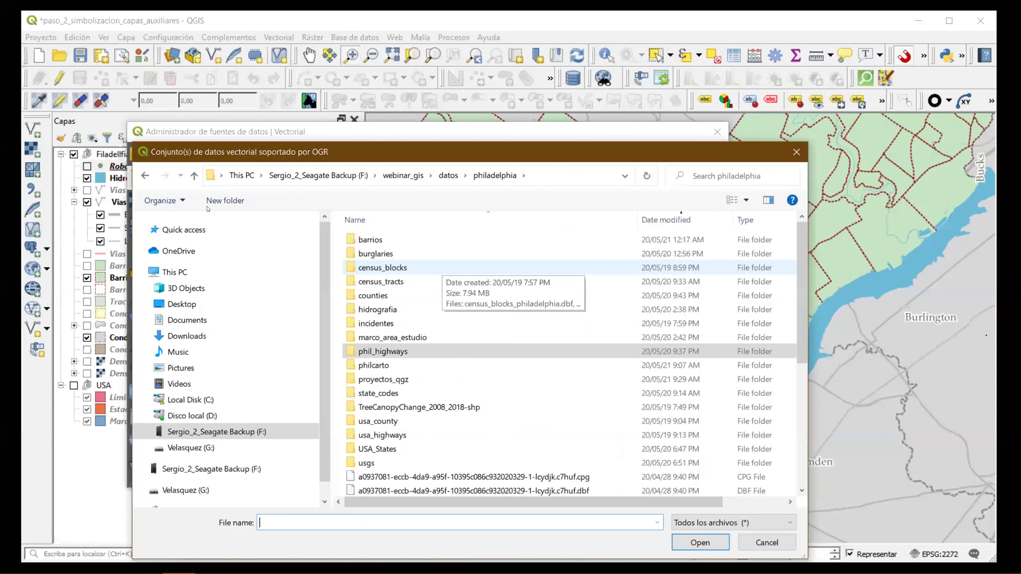
pyautogui.click(370, 241)
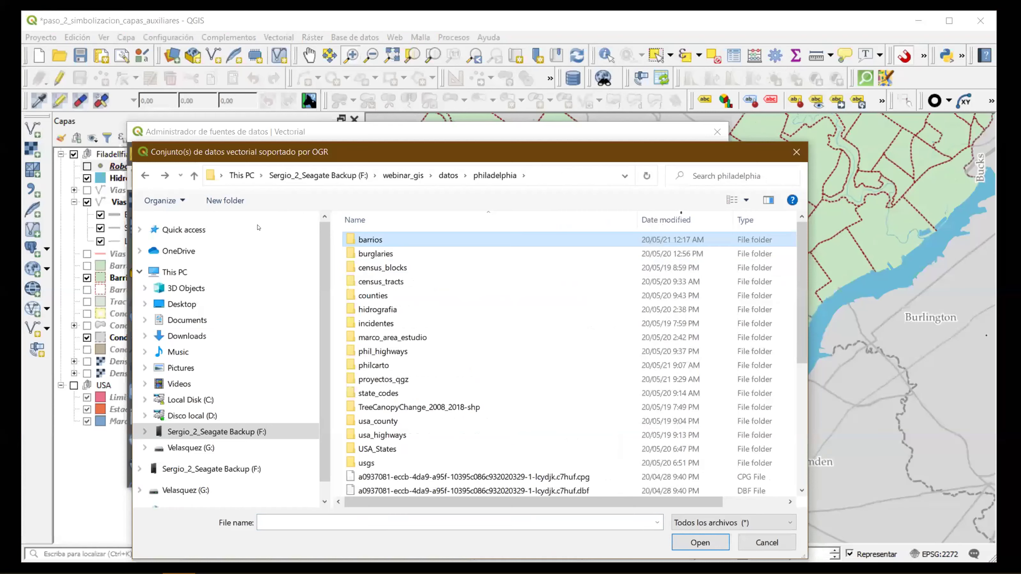
pyautogui.doubleClick(364, 255)
pyautogui.click(146, 176)
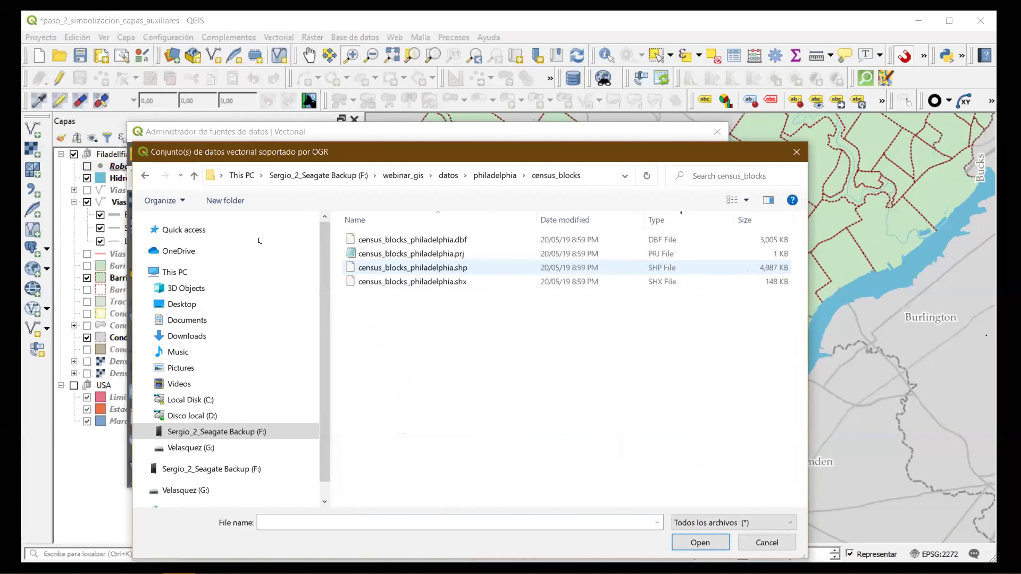
pyautogui.hotkey('alt', 'Left')
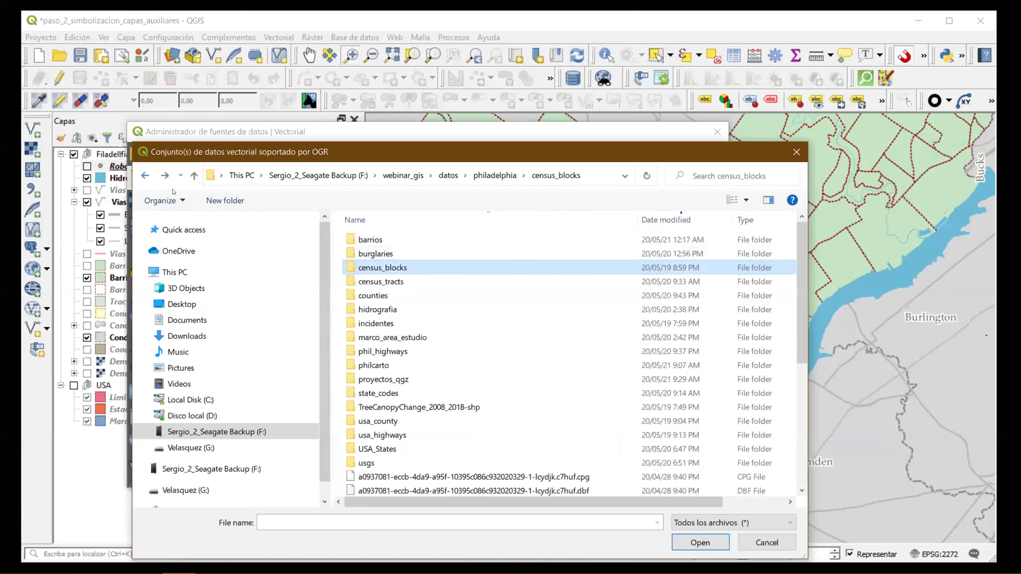
pyautogui.doubleClick(364, 282)
pyautogui.hotkey('alt', 'Left')
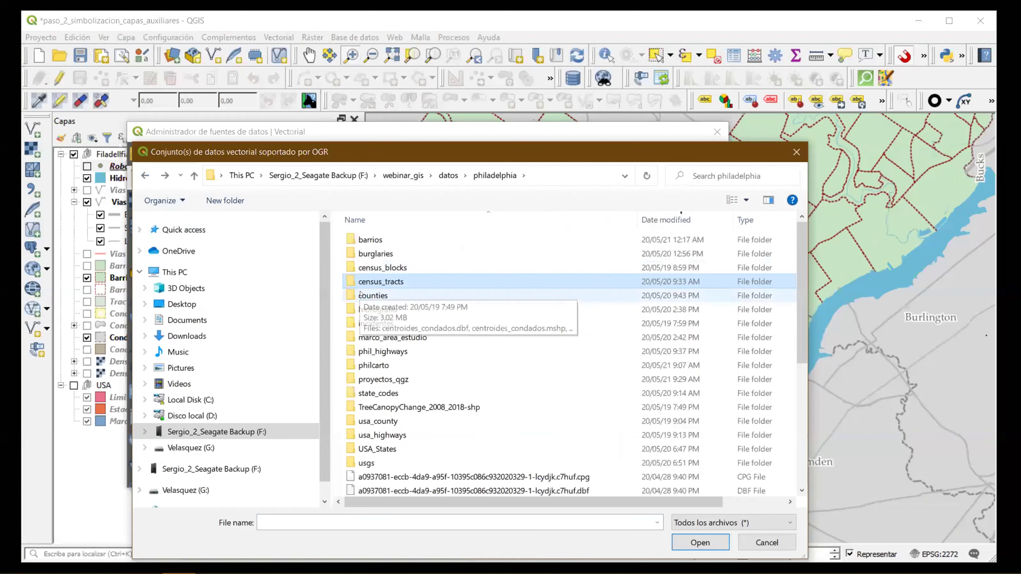
pyautogui.doubleClick(366, 296)
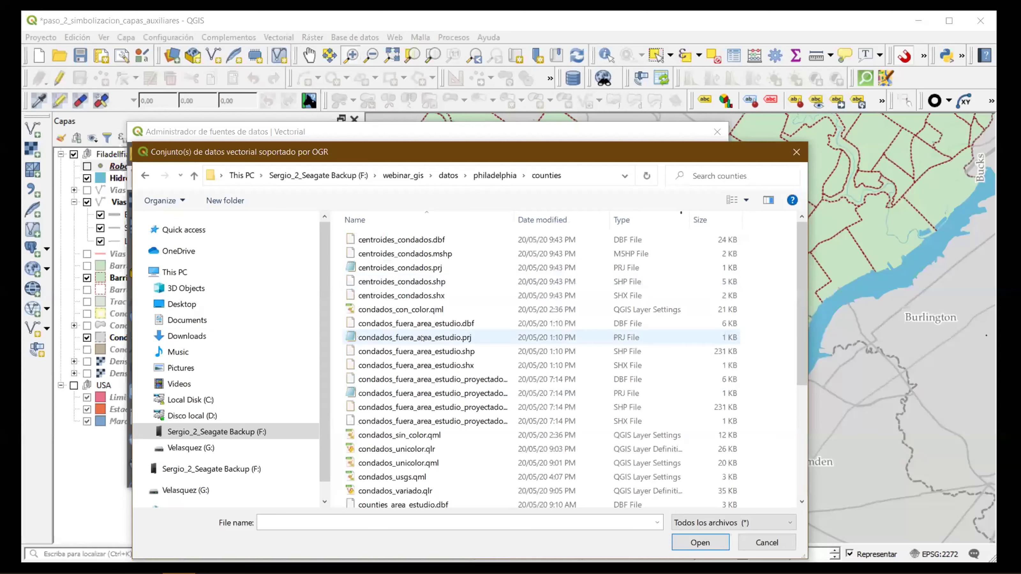
pyautogui.click(420, 283)
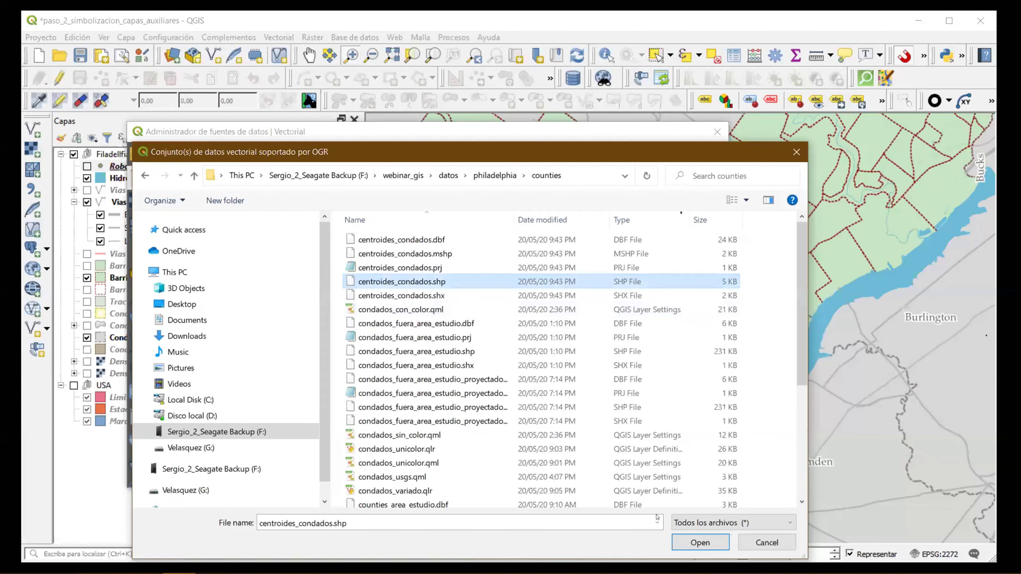
pyautogui.click(676, 536)
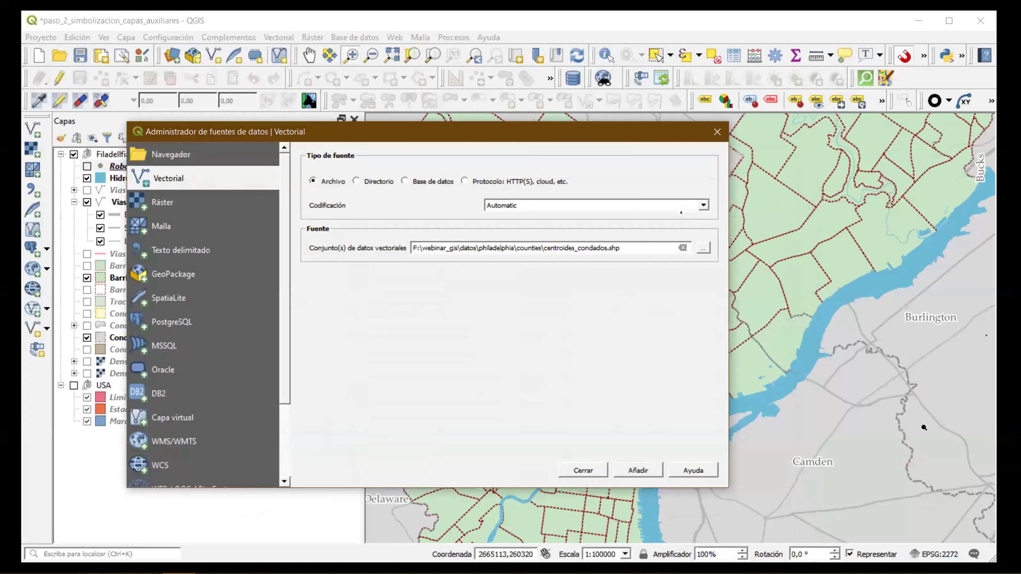
pyautogui.click(638, 470)
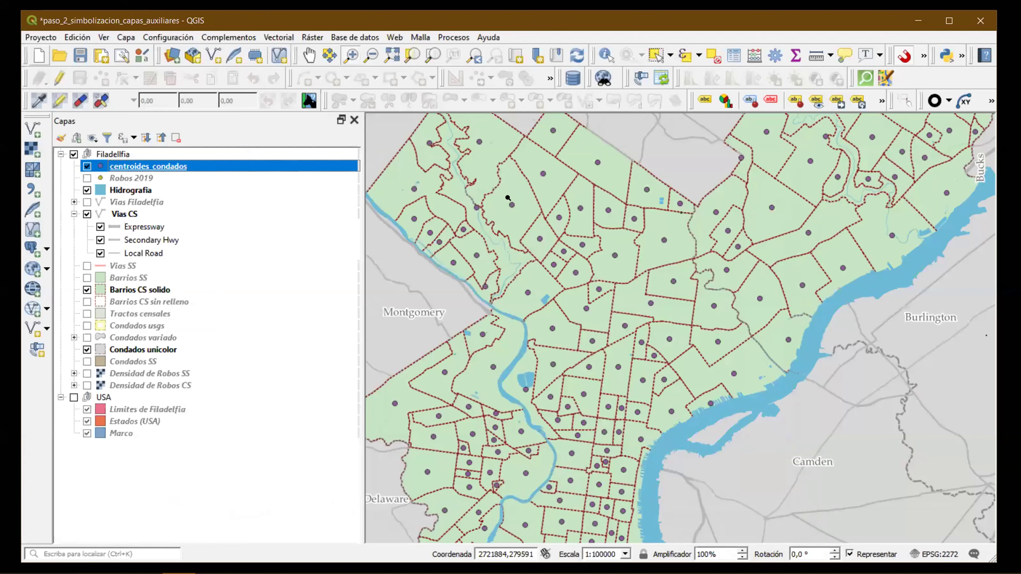
# Inspect the centroides_condados attribute table and check the centroid points in the Mapa Robos Filadelfia 2019 layout, returning to the main map.
pyautogui.press('F6')
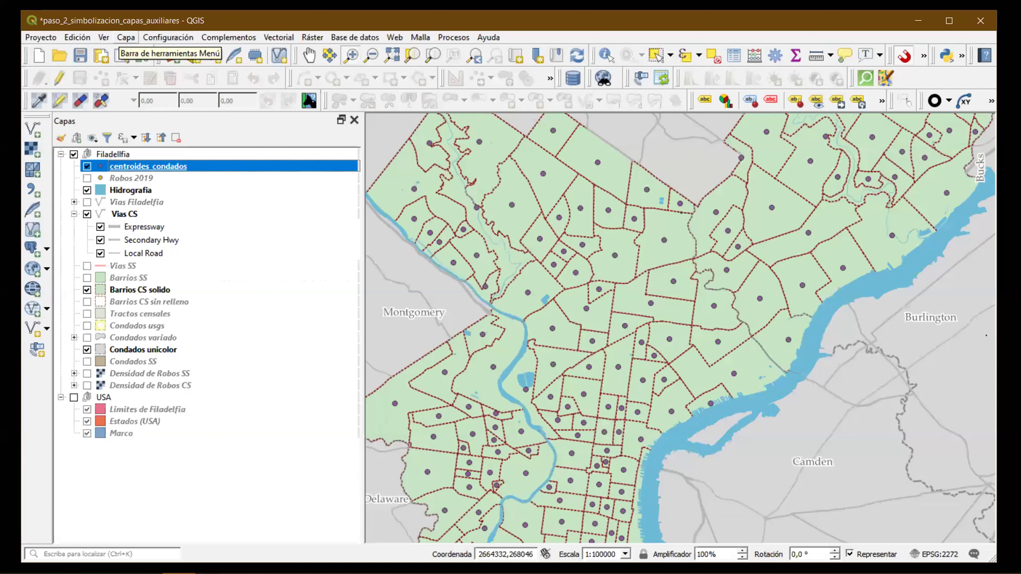
pyautogui.hotkey('ctrl', 'p')
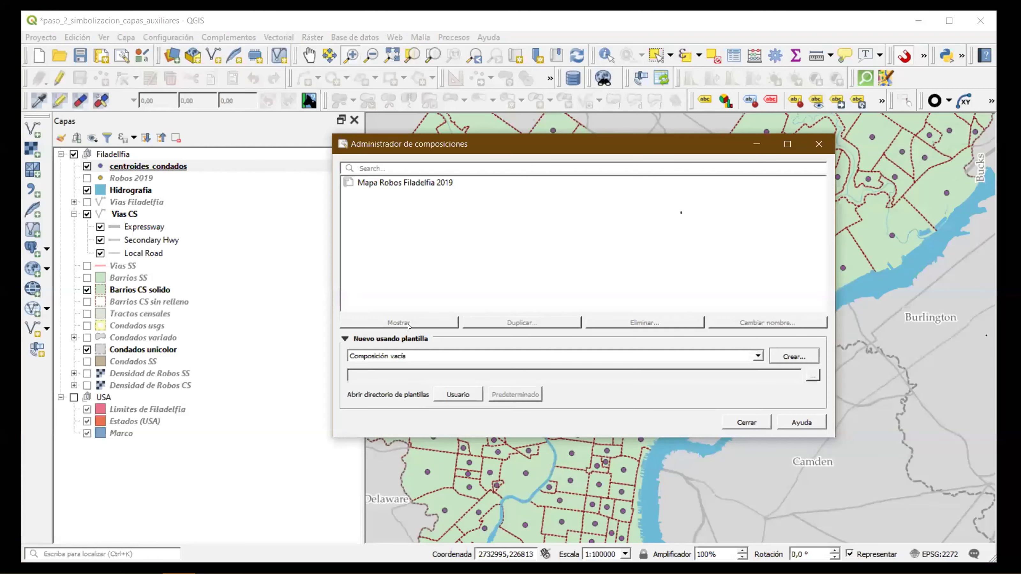
pyautogui.click(408, 326)
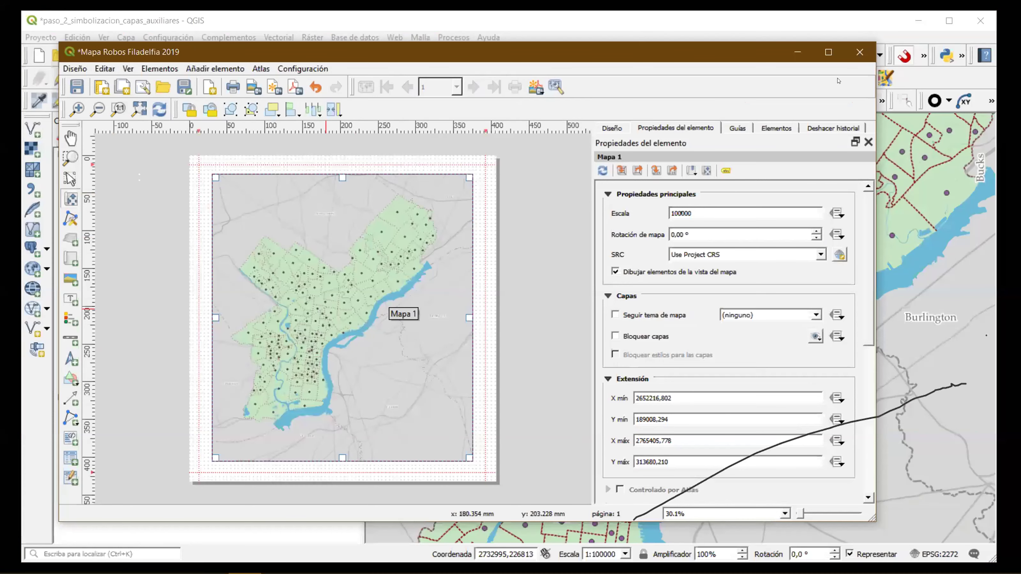
pyautogui.click(798, 53)
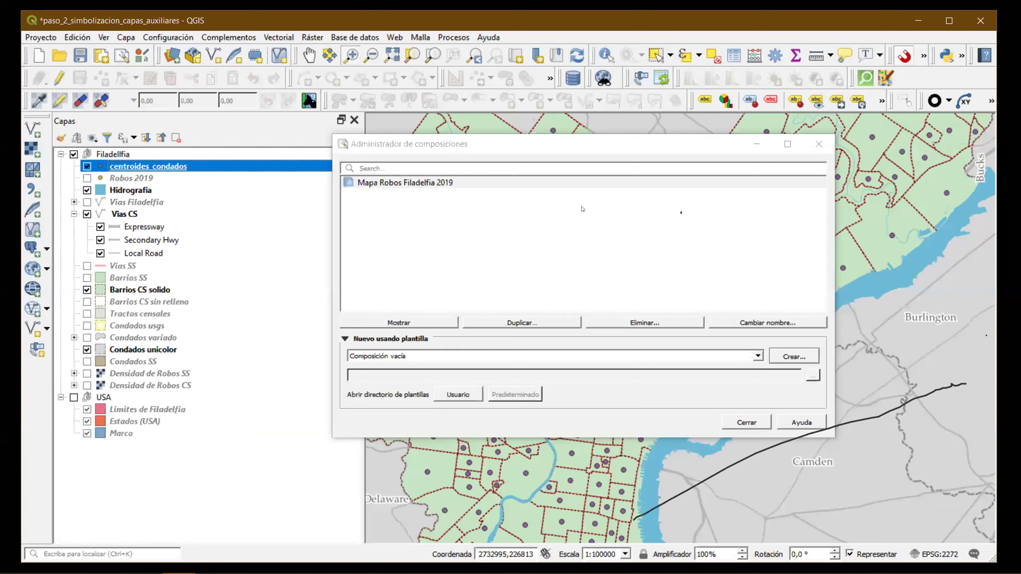
pyautogui.press('Escape')
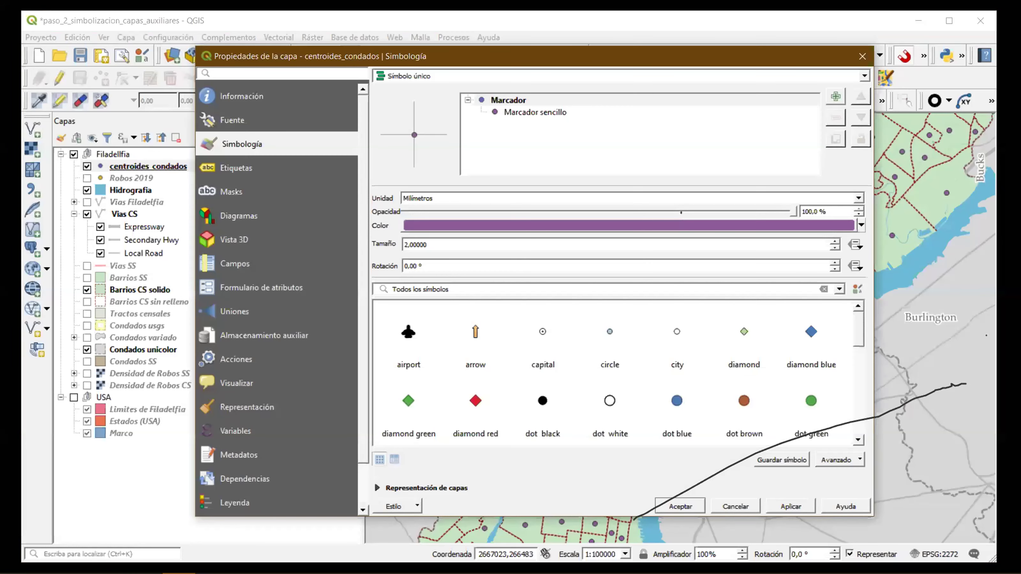
# Style the centroides_condados points with the dot blue marker at 4 mm, recolour its fill red, and apply the symbology.
pyautogui.click(509, 100)
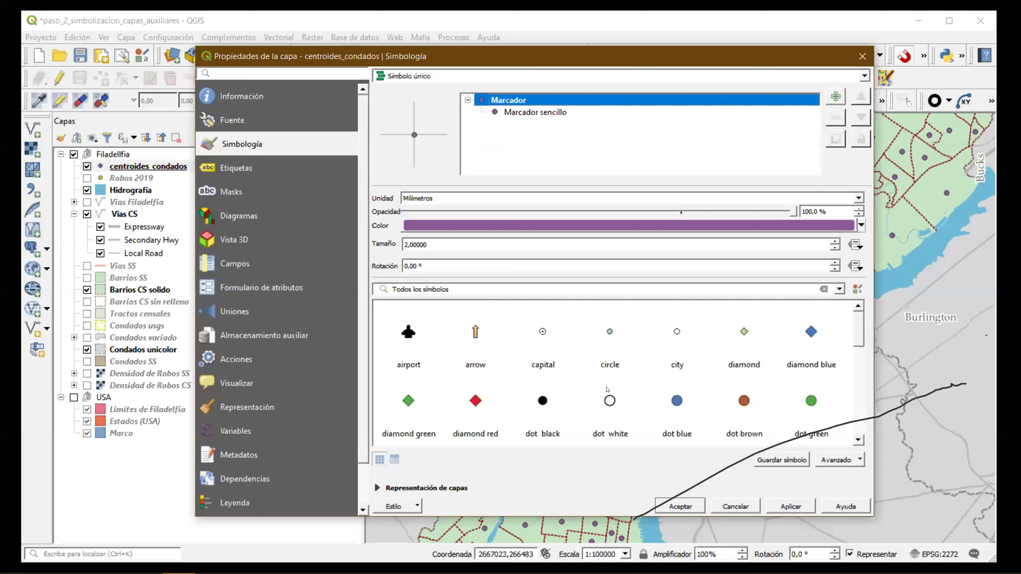
pyautogui.click(673, 404)
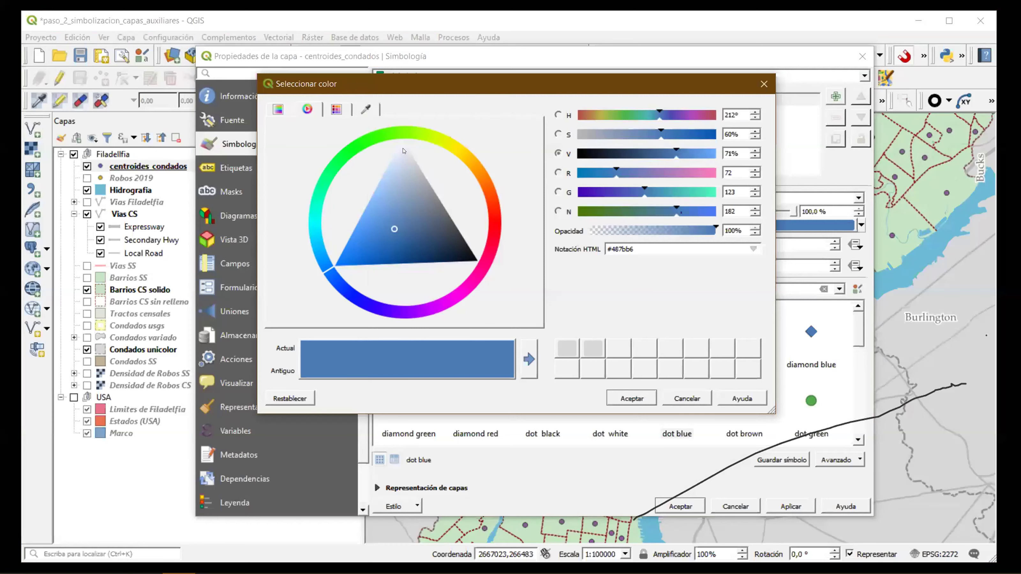
pyautogui.press('Escape')
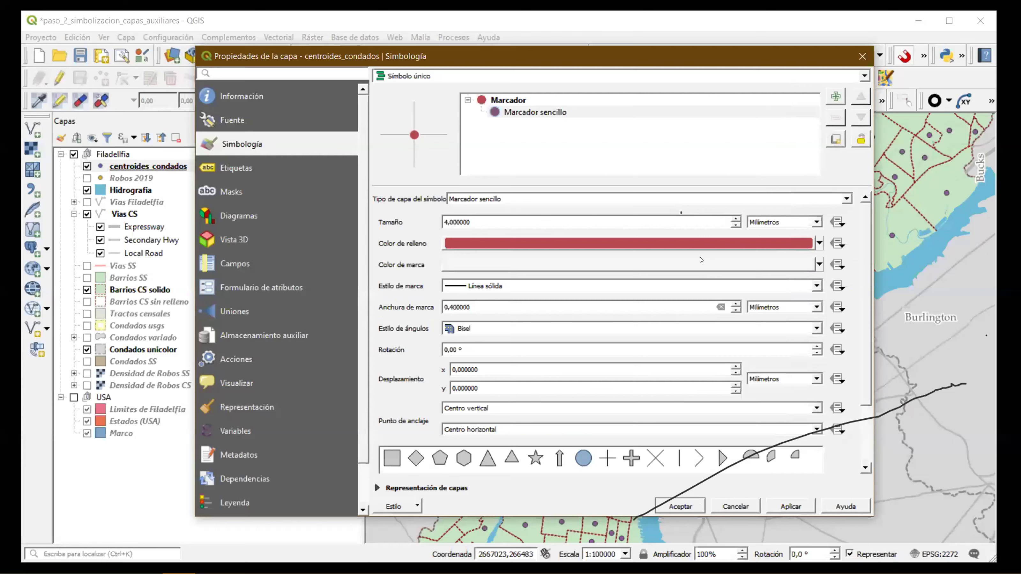
pyautogui.click(791, 507)
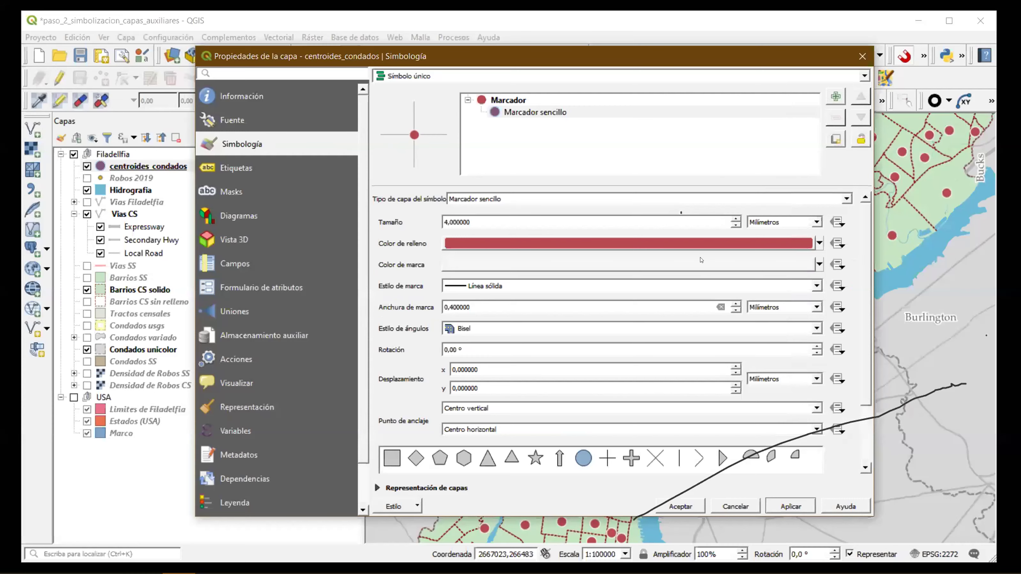
# Define the marker fill colour by the no_rob_int field, with values from 0 to 156 and the Reds colour ramp.
pyautogui.moveTo(535, 56); pyautogui.dragTo(343, 29)
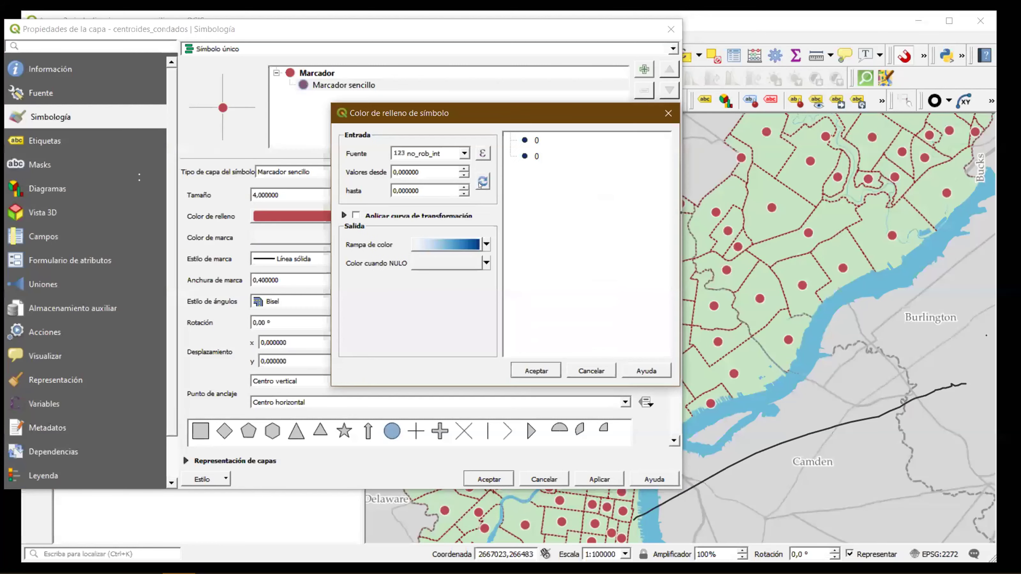
pyautogui.click(479, 185)
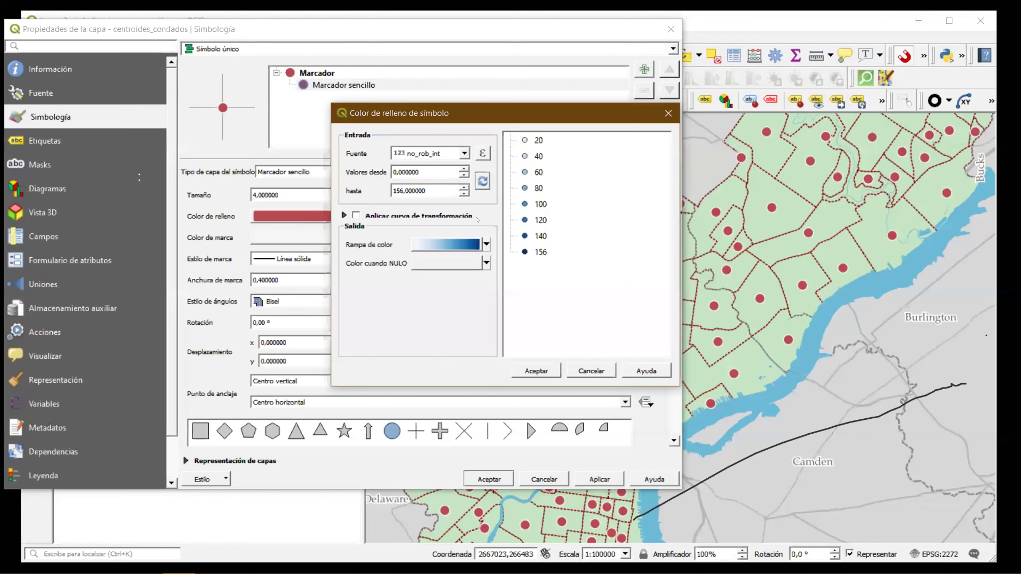
pyautogui.click(486, 244)
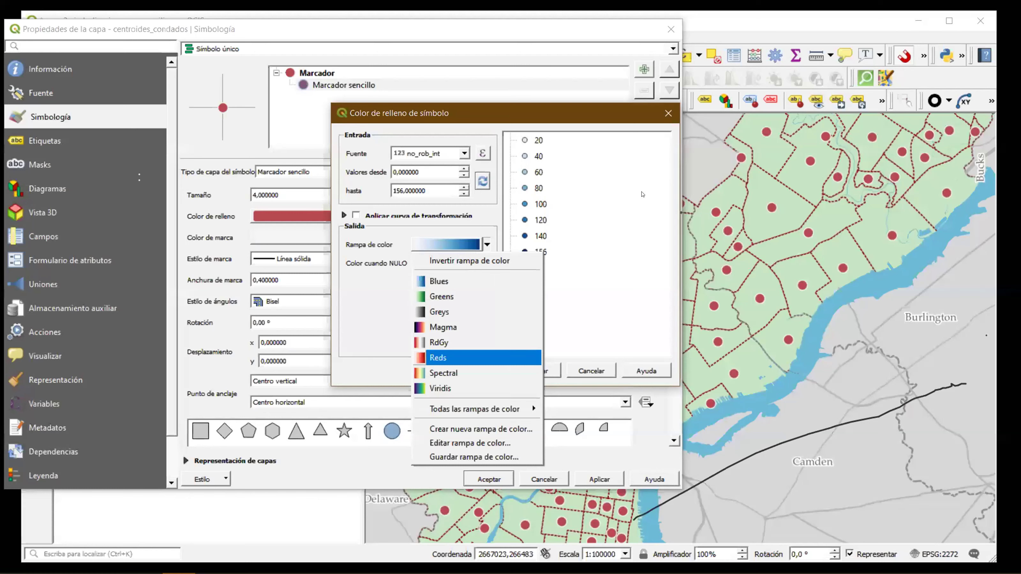
pyautogui.press('Return')
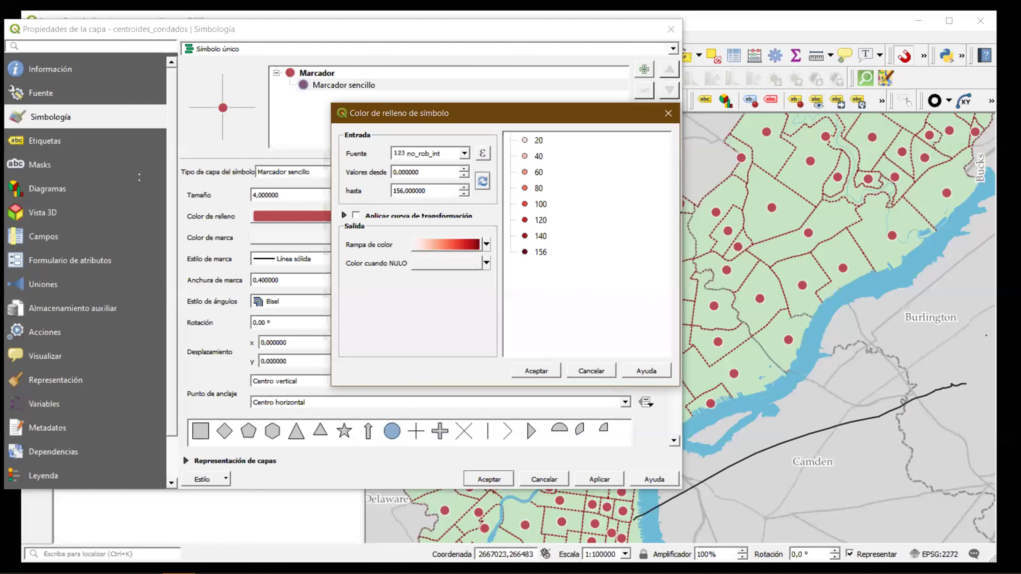
pyautogui.press('Return')
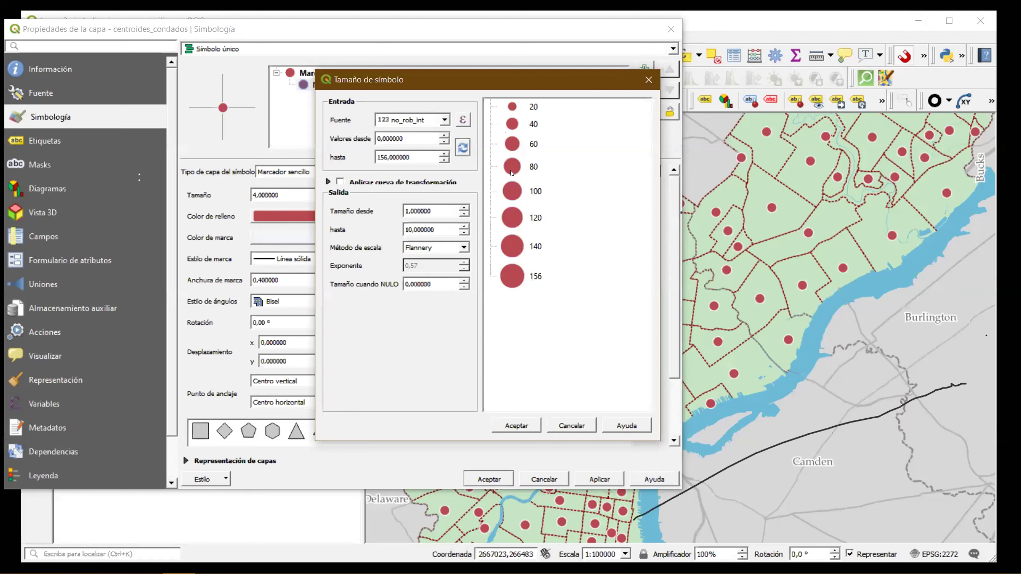
# Try the Superficie, Radio and Exponencial scale methods for the centroid marker size.
pyautogui.click(462, 250)
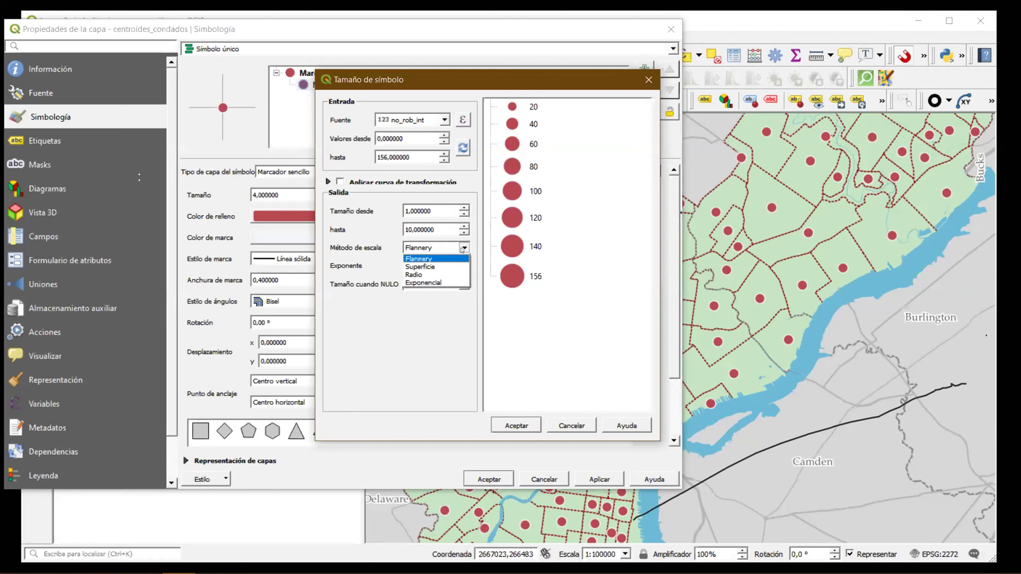
pyautogui.click(425, 267)
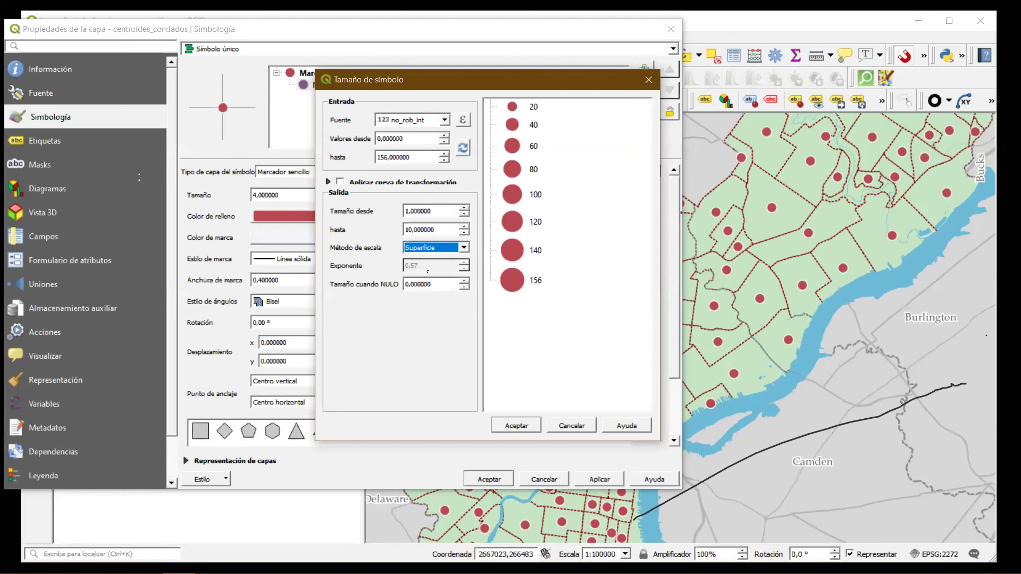
pyautogui.click(464, 248)
pyautogui.click(421, 276)
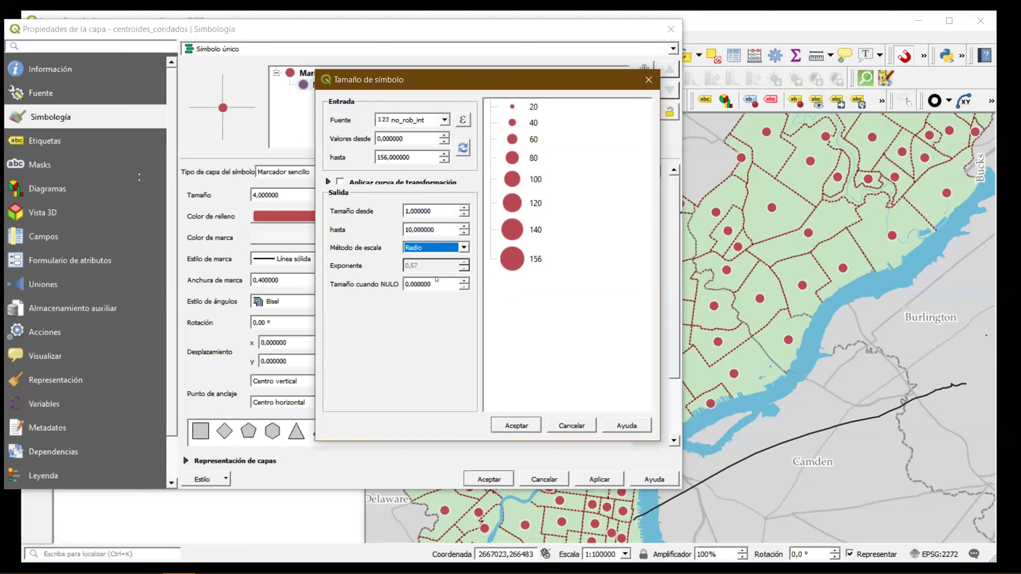
pyautogui.click(437, 247)
pyautogui.press('Return')
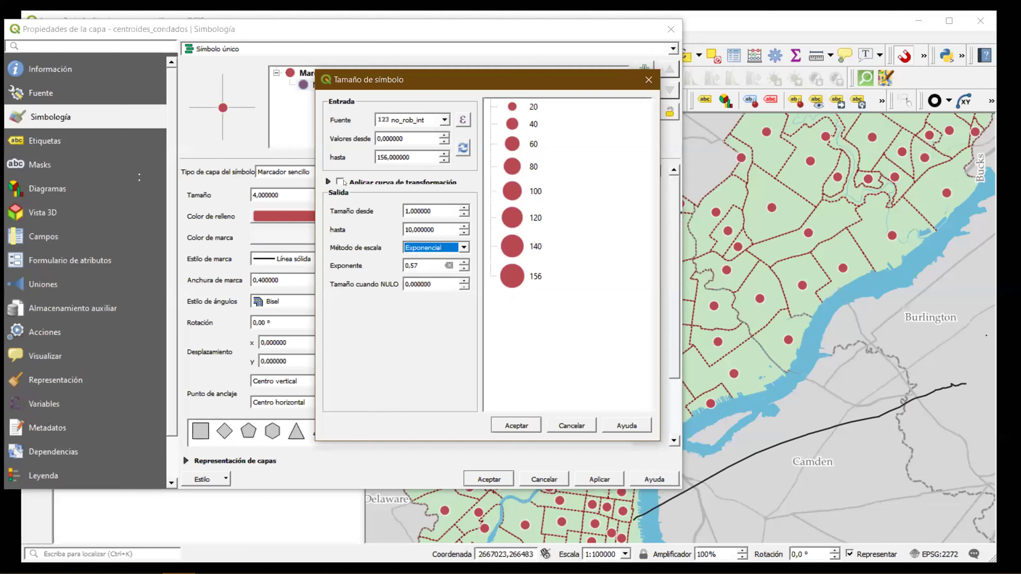
# Enable the transformation curve for the marker size and compare the Radio, Superficie and Exponencial scale methods with it.
pyautogui.click(329, 182)
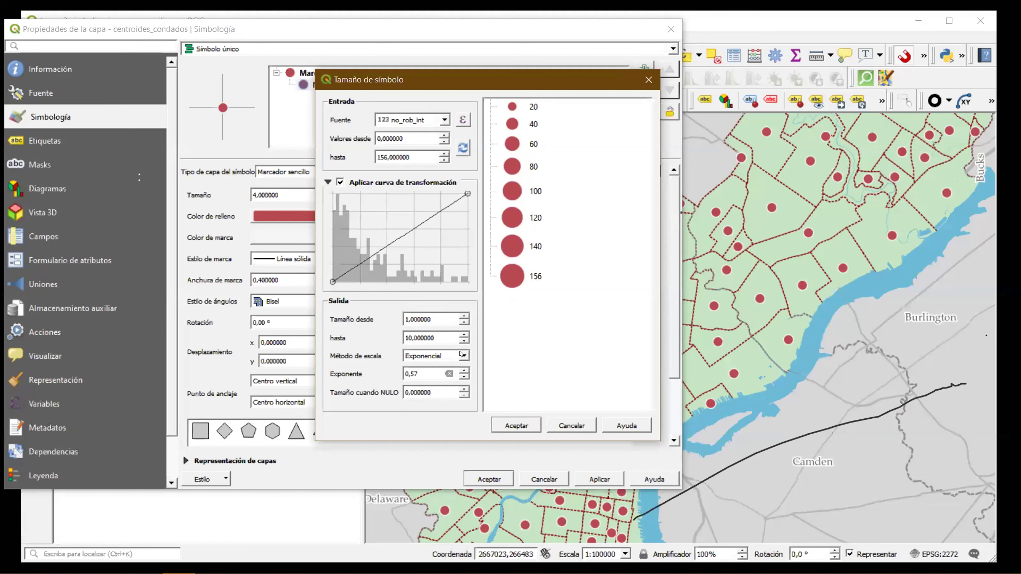
pyautogui.click(446, 356)
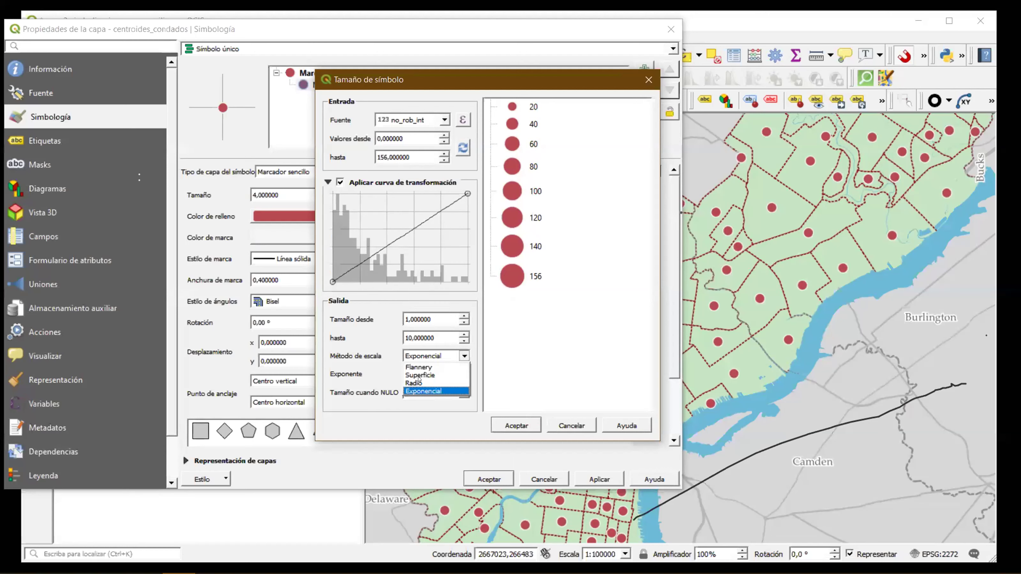
pyautogui.click(418, 380)
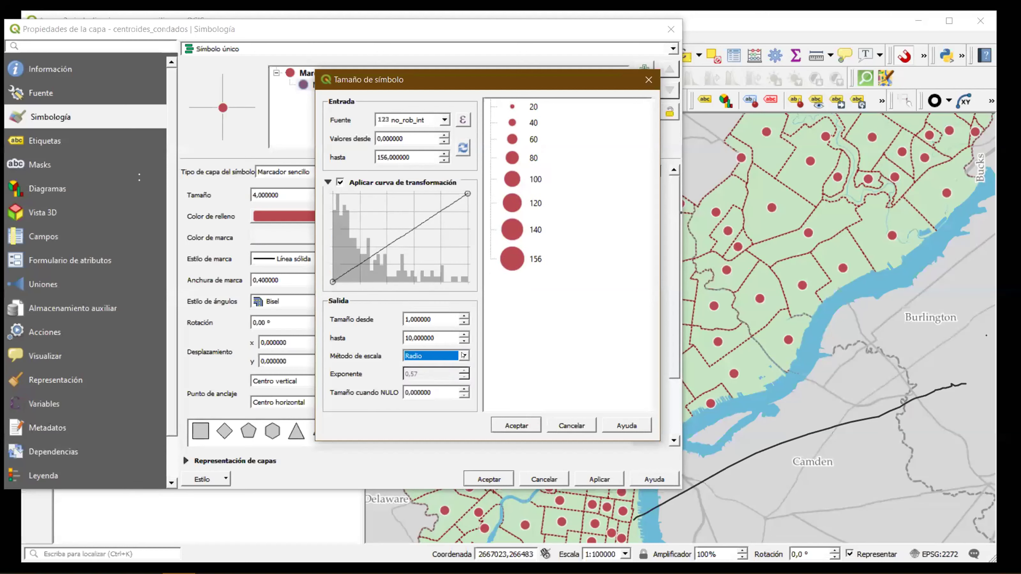
pyautogui.press('Up')
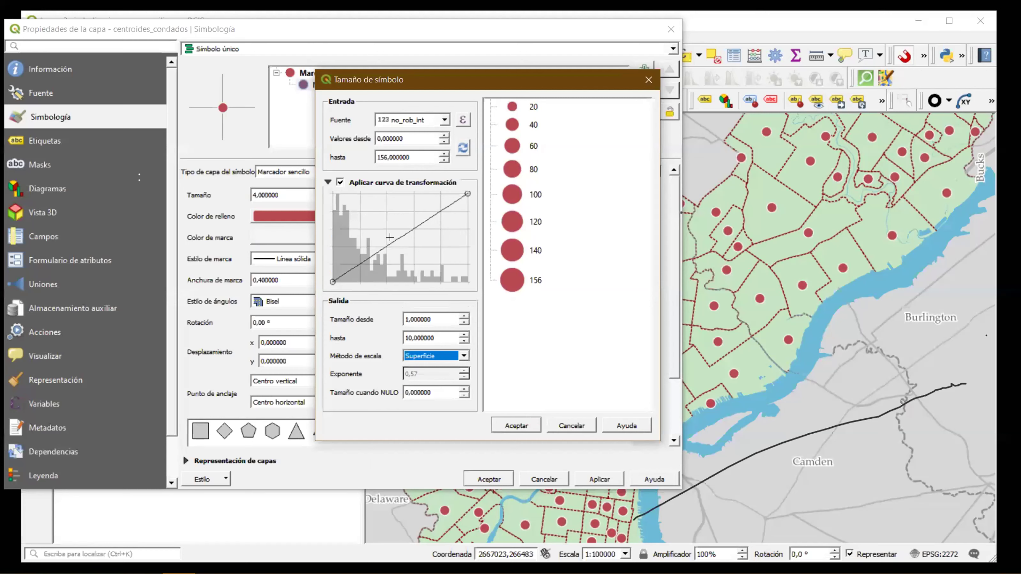
pyautogui.press('Down')
pyautogui.press('Down')
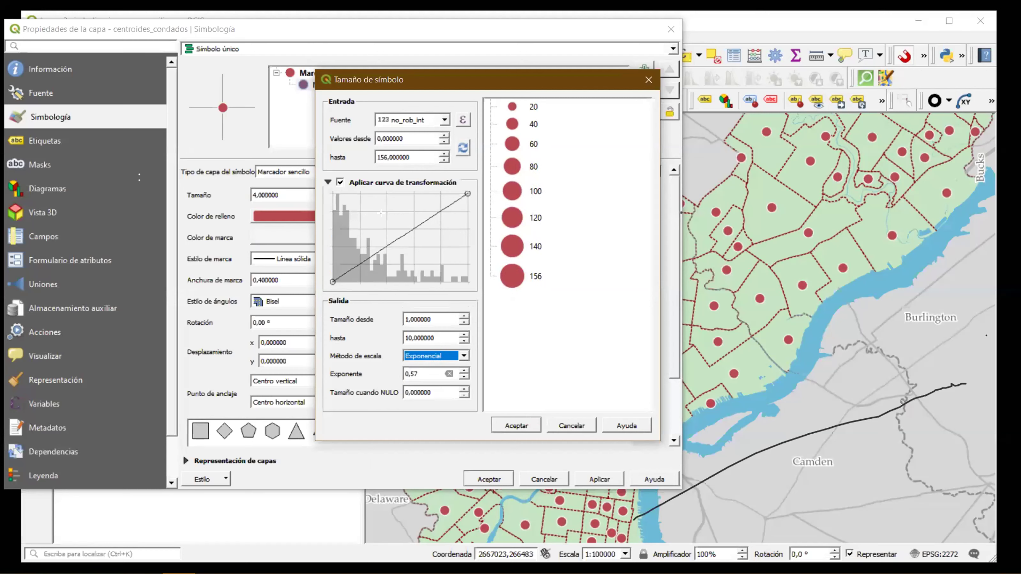
# Try bending the size transformation curve downward with a middle control point, bringing it back to a straight line.
pyautogui.moveTo(374, 201); pyautogui.dragTo(400, 261)
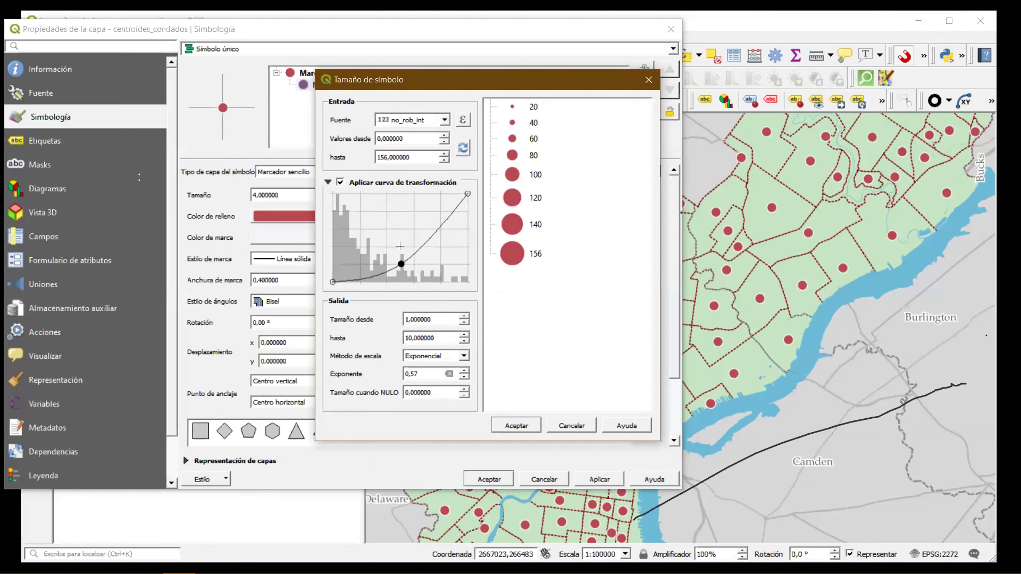
pyautogui.moveTo(400, 246); pyautogui.dragTo(400, 246)
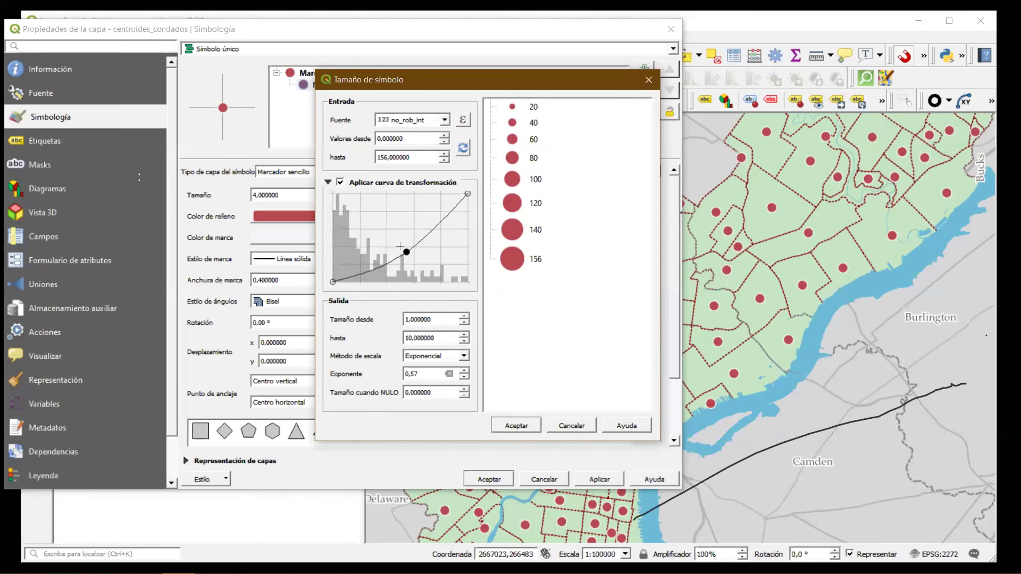
pyautogui.moveTo(407, 252); pyautogui.dragTo(407, 260)
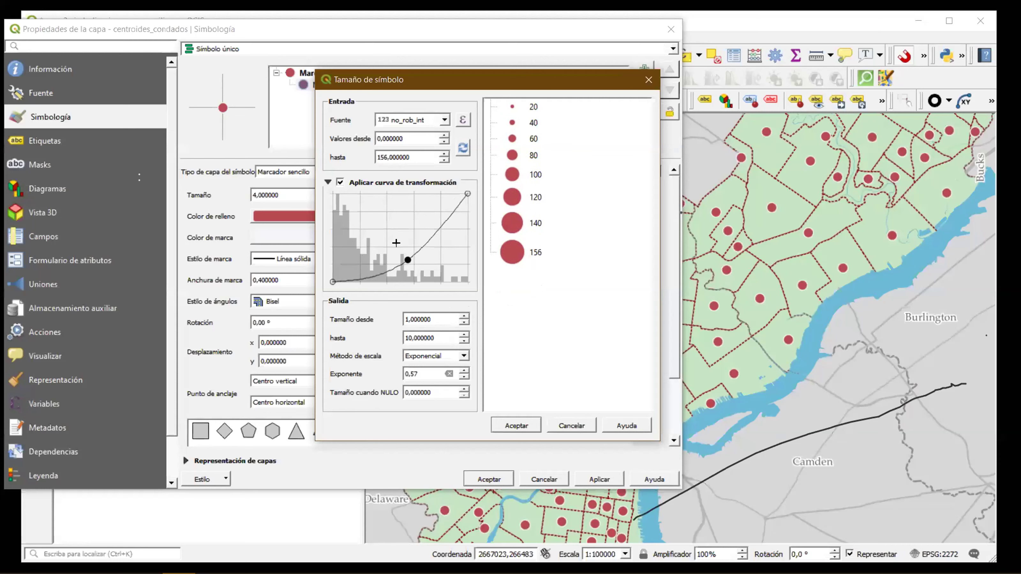
pyautogui.moveTo(391, 236); pyautogui.dragTo(391, 234)
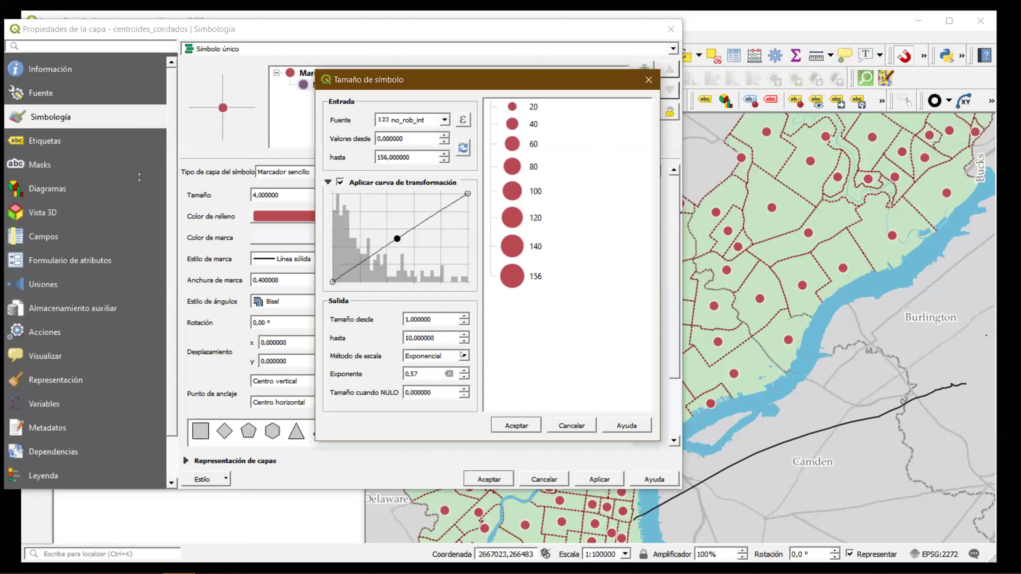
# Compare the Flannery and Superficie scale methods, set the marker size scaling to Radio, and apply the symbology.
pyautogui.click(434, 359)
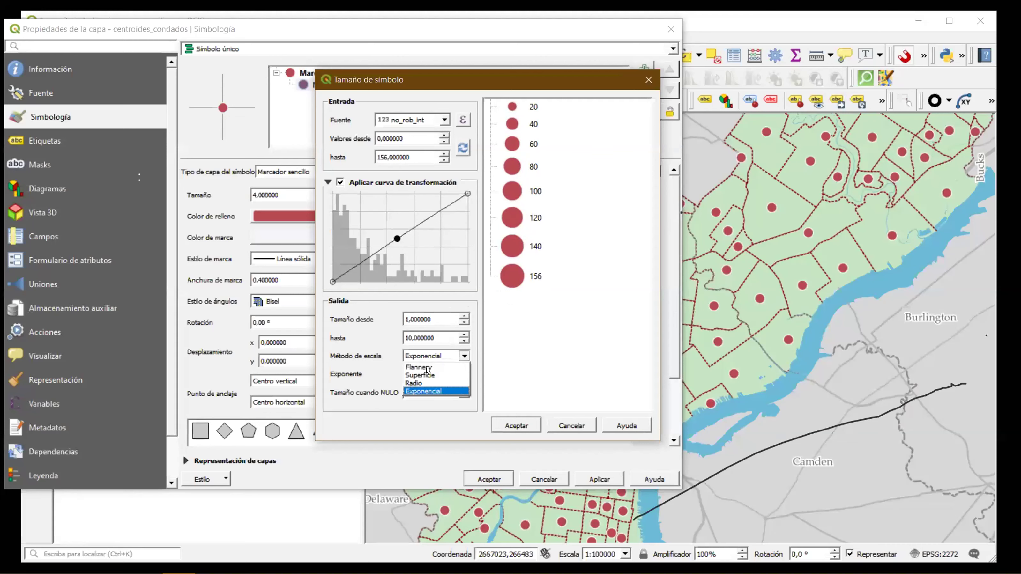
pyautogui.click(427, 370)
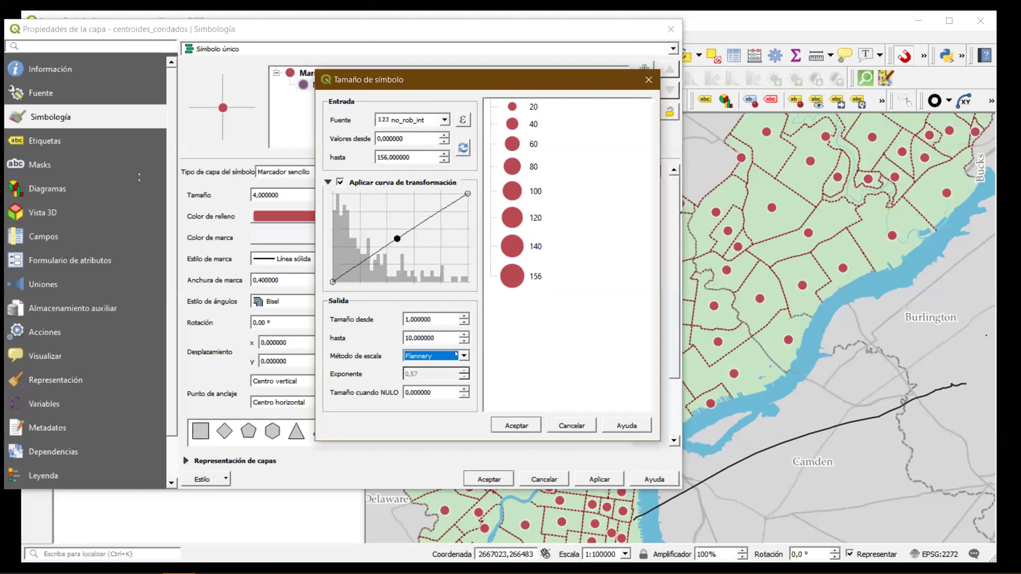
pyautogui.click(429, 356)
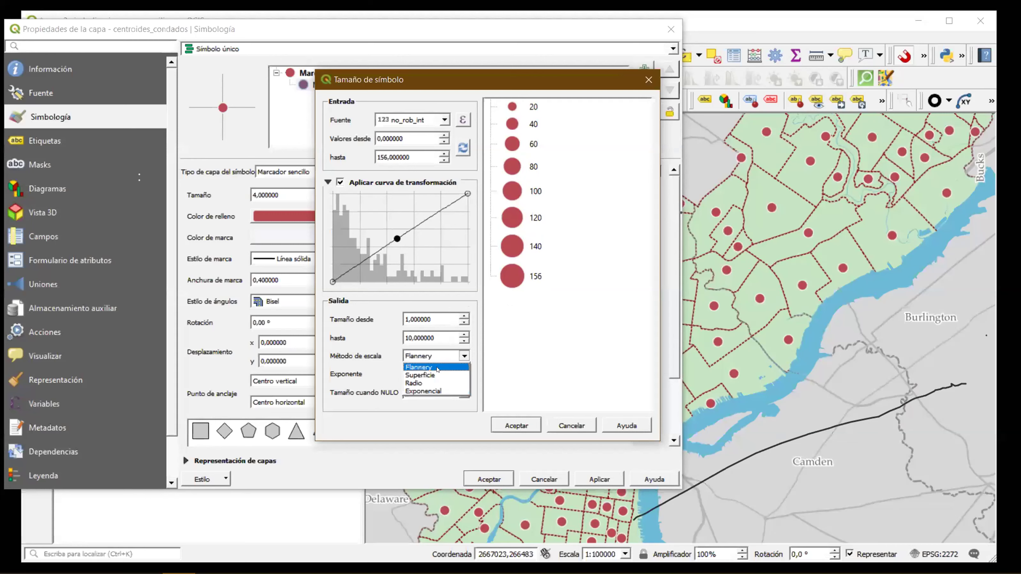
pyautogui.click(447, 370)
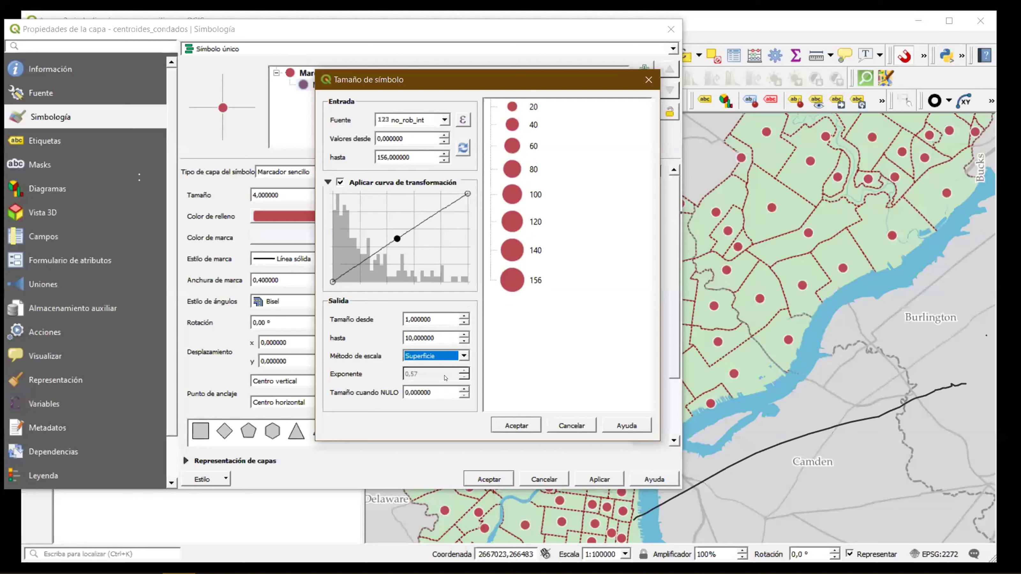
pyautogui.click(464, 355)
pyautogui.click(458, 382)
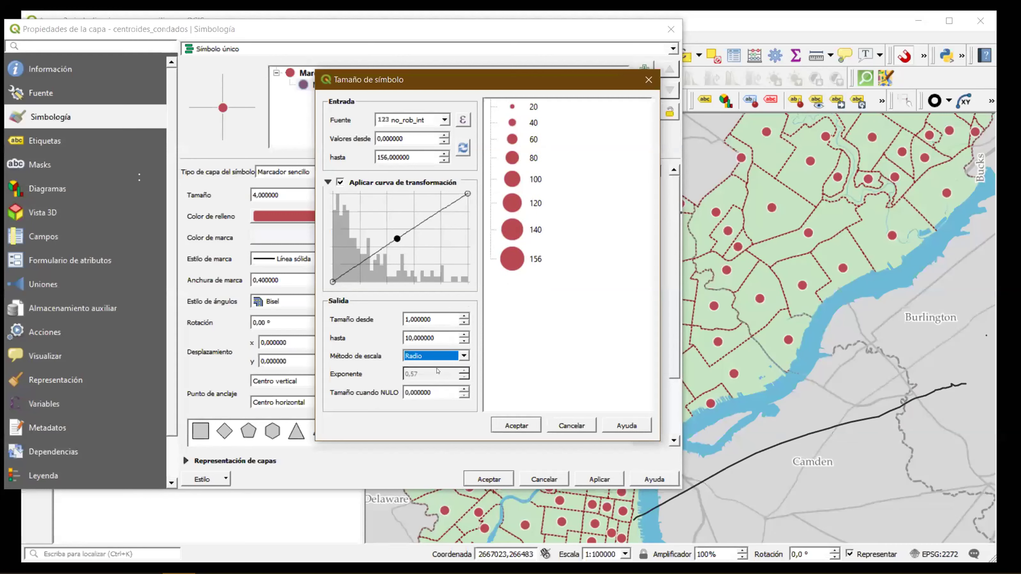
pyautogui.click(426, 357)
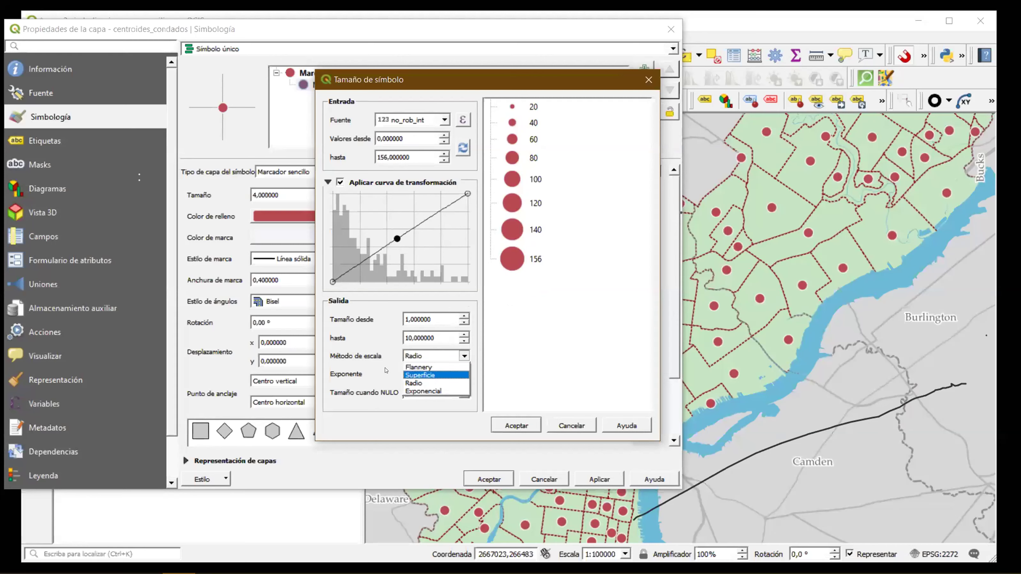
pyautogui.click(401, 377)
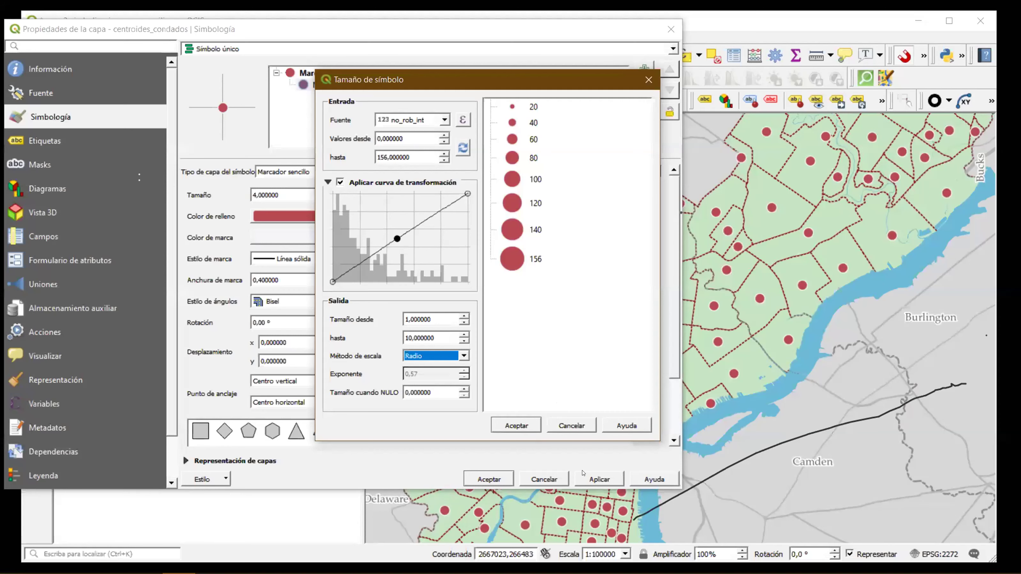
pyautogui.press('Return')
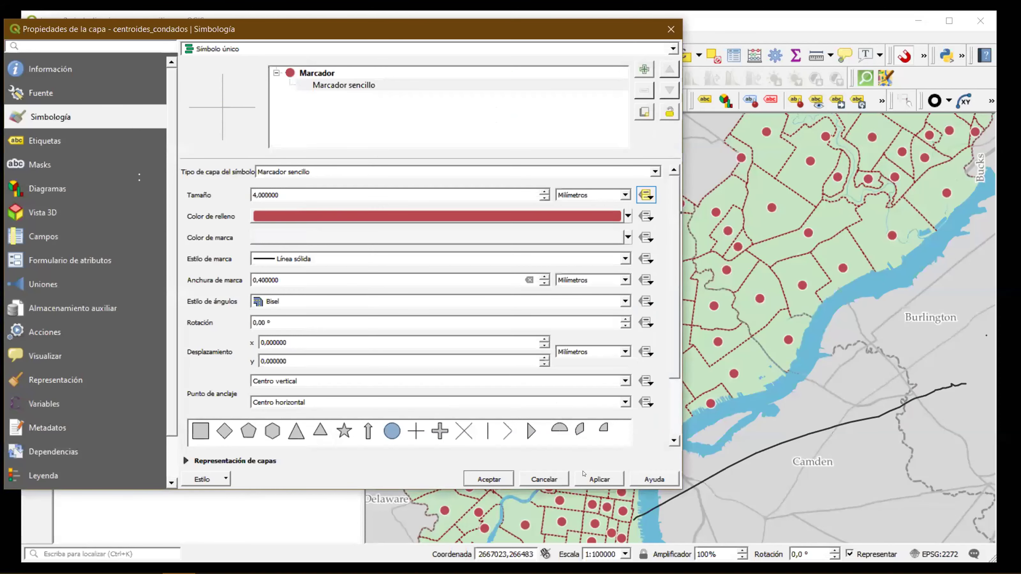
pyautogui.click(588, 475)
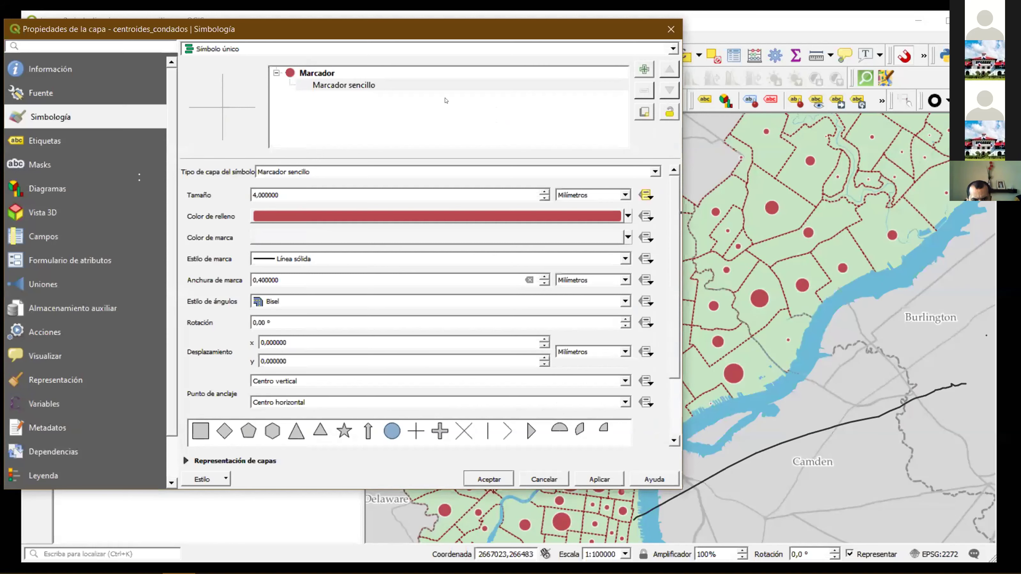
# Lower the centroides_condados layer's opacity to 52.2 % in its layer rendering settings and apply it.
pyautogui.click(359, 84)
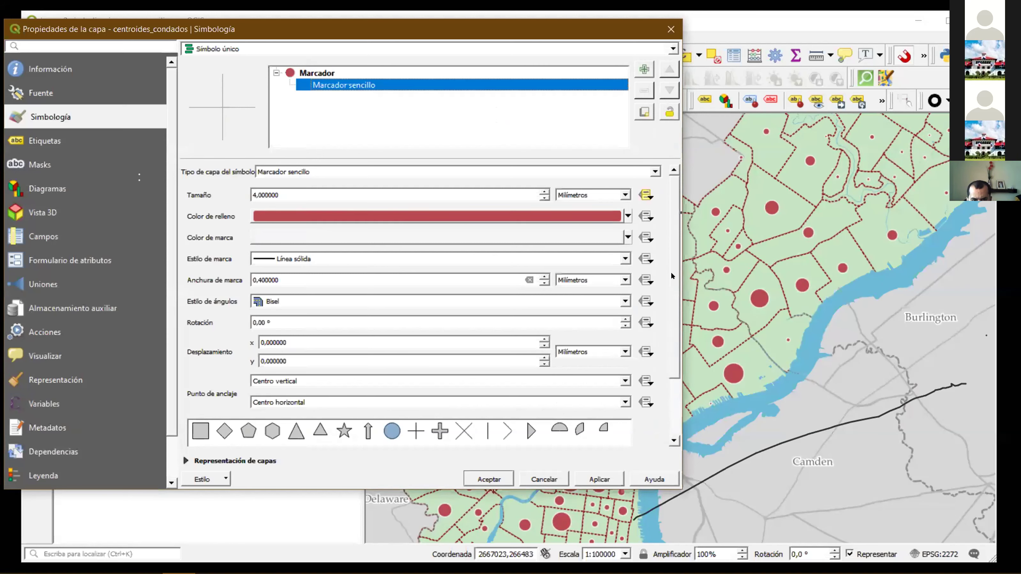
pyautogui.scroll(-3, 673, 363)
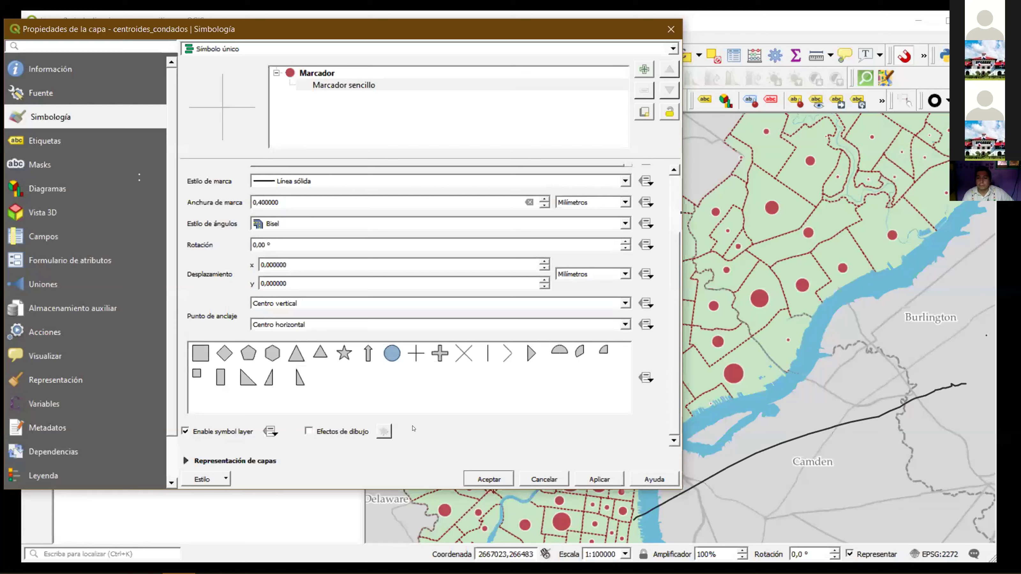
pyautogui.click(186, 461)
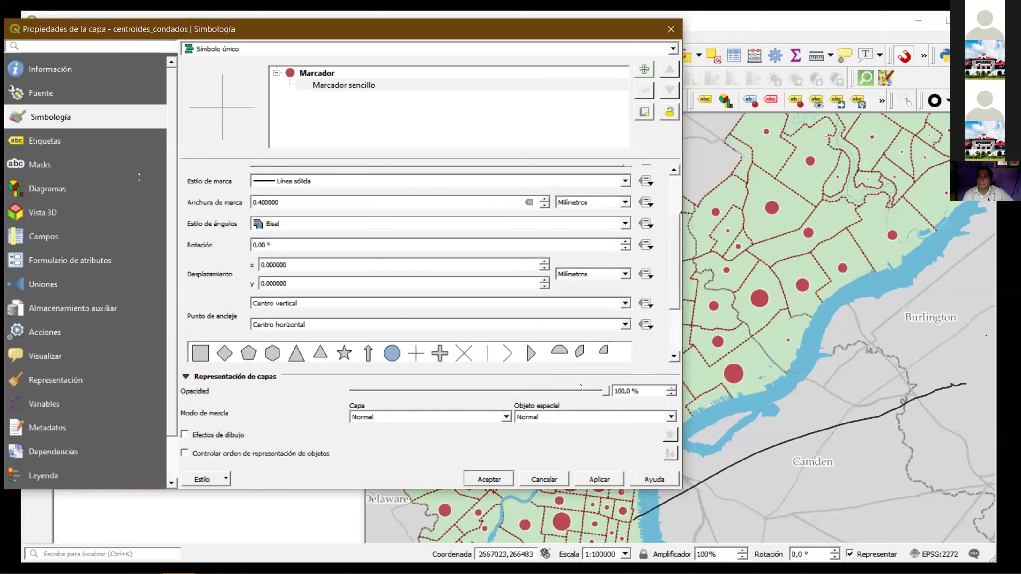
pyautogui.moveTo(606, 390); pyautogui.dragTo(486, 403)
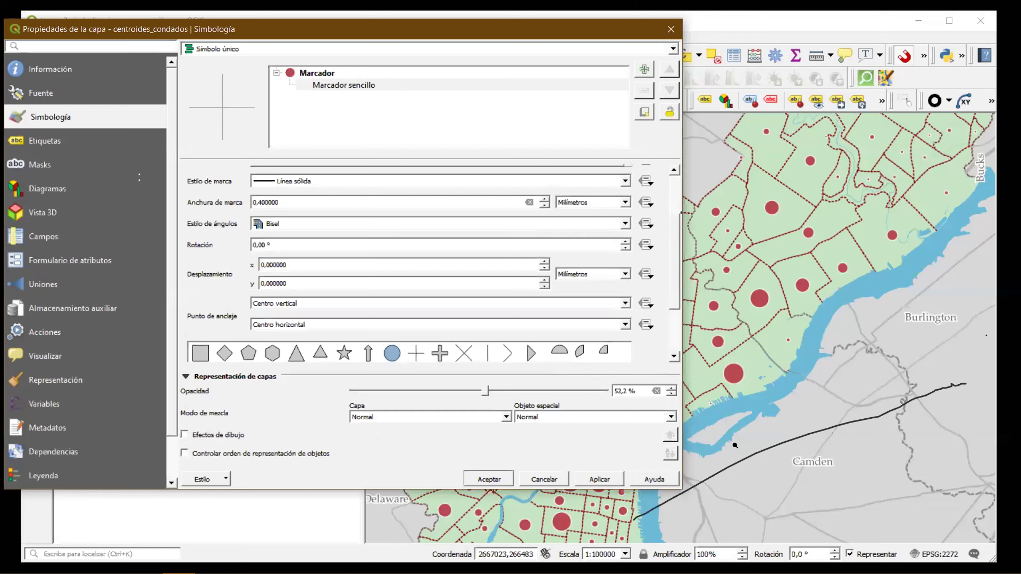
pyautogui.press('Return')
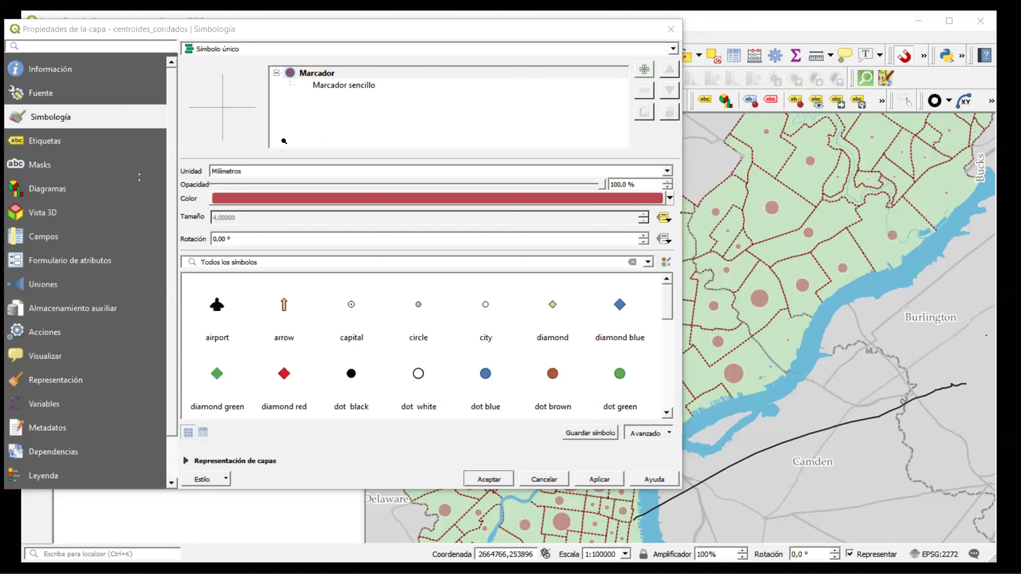
# Give the marker size a collapsed data-defined legend titled "No Robos x vecindario" and confirm the layer properties.
pyautogui.click(517, 141)
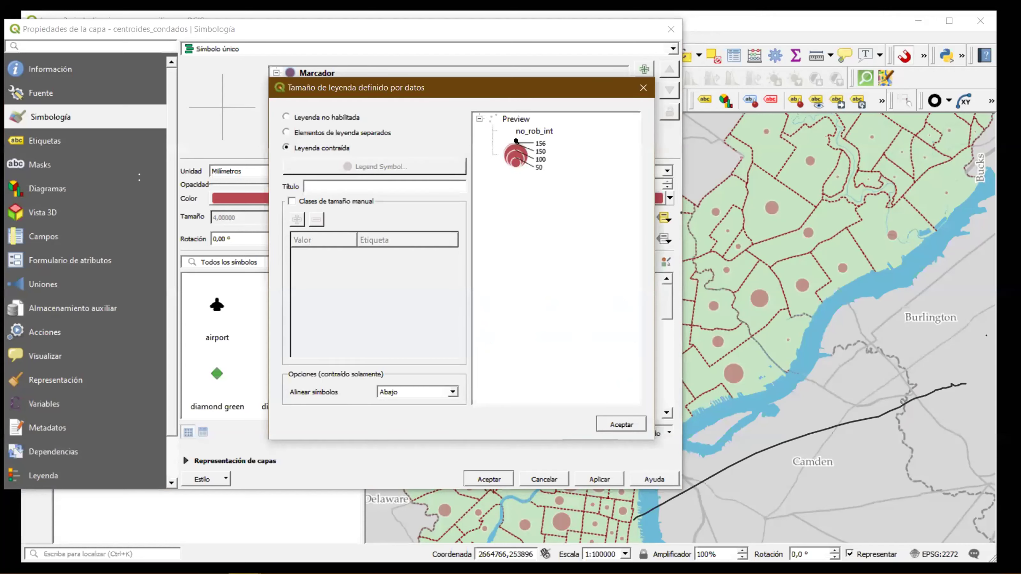
pyautogui.click(379, 181)
pyautogui.write('No Robos x vecindario')
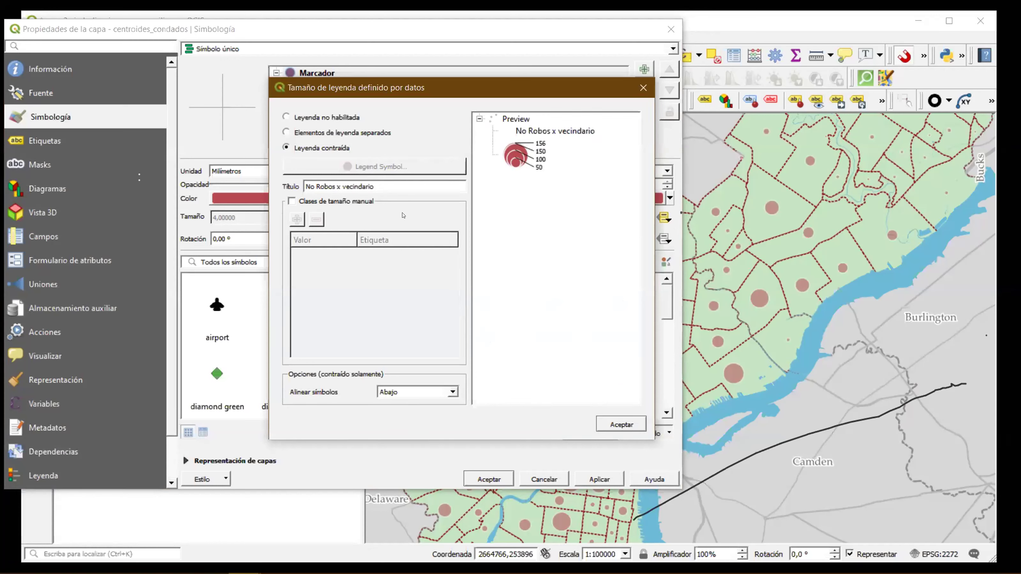
pyautogui.click(614, 428)
pyautogui.click(606, 478)
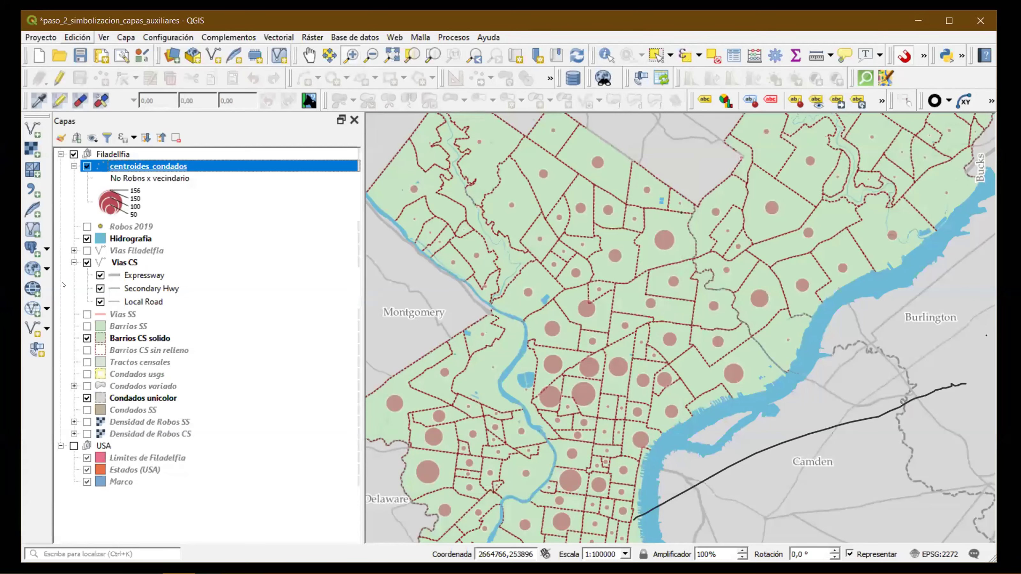
# Open the Mapa Robos Filadelfia 2019 print layout and examine the graduated centroid circles at 100% zoom.
pyautogui.hotkey('alt', 'e')
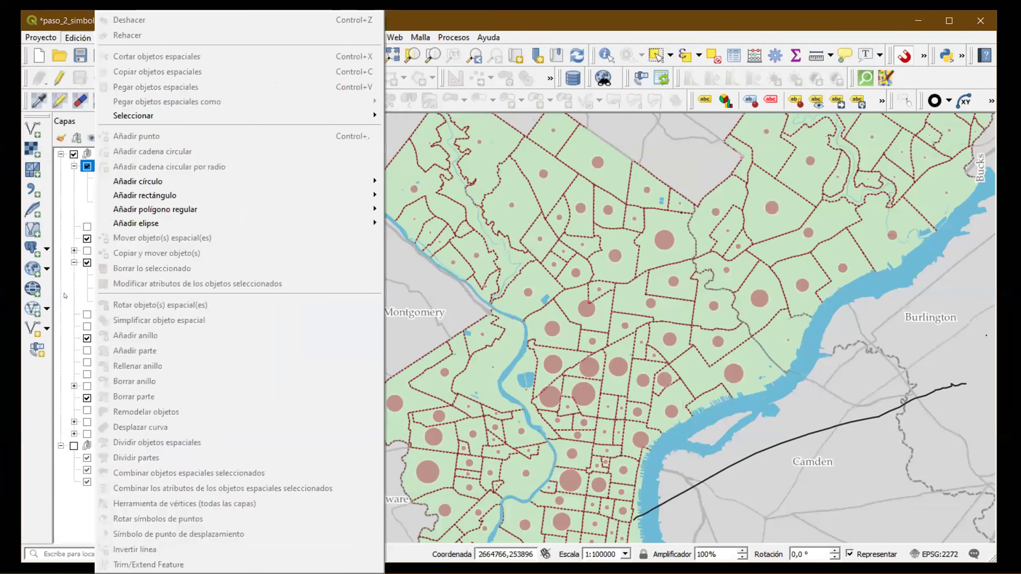
pyautogui.press('Left')
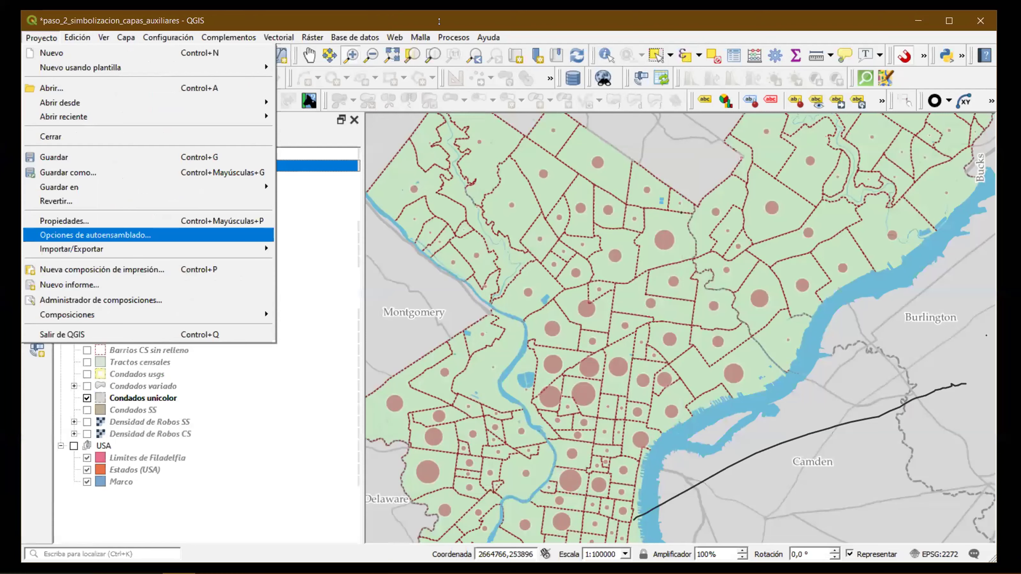
pyautogui.press('Down')
pyautogui.press('Down')
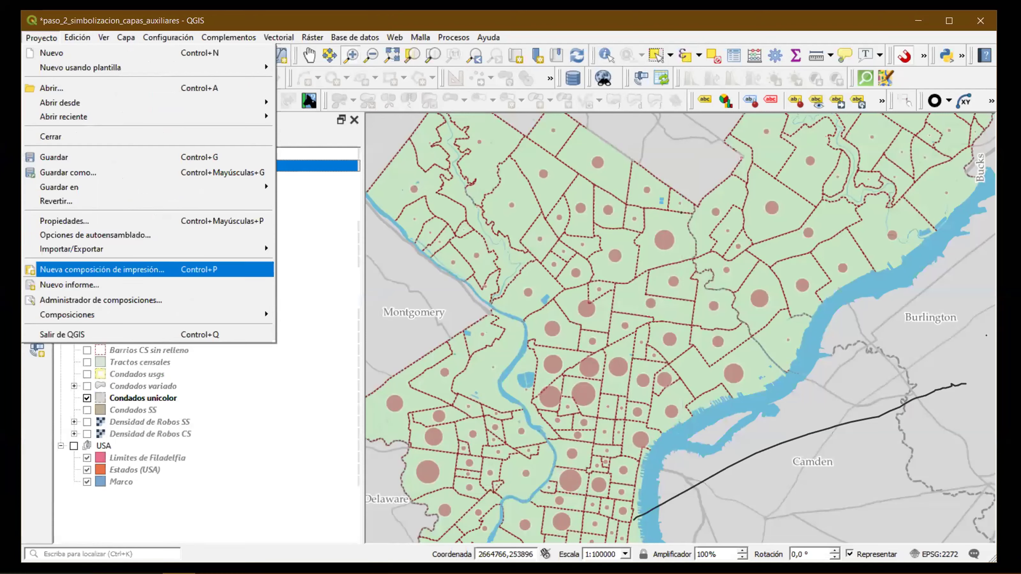
pyautogui.press('Return')
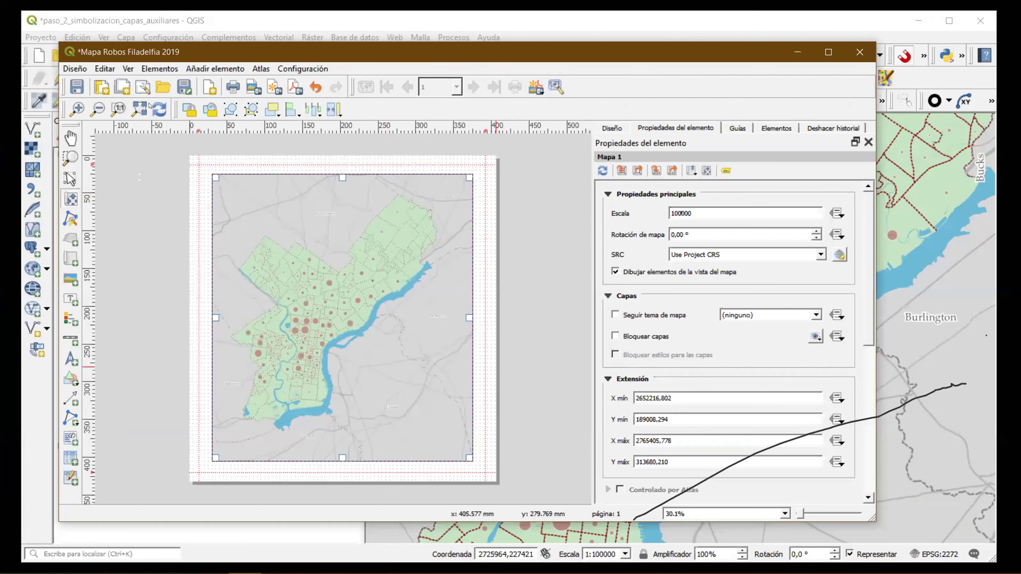
pyautogui.click(119, 108)
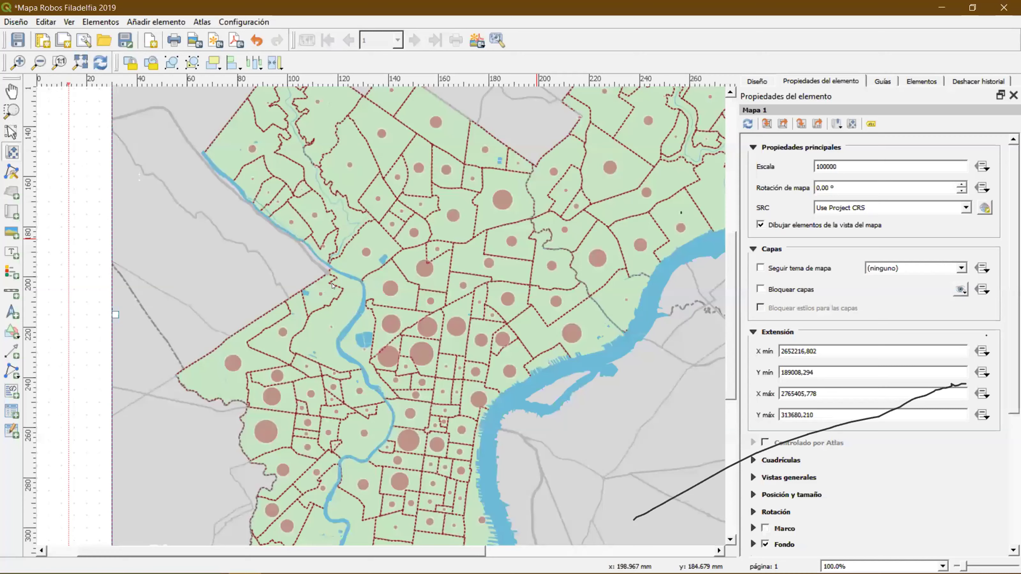
# Examine the centroid circles across the layout map from Montgomery to Camden and Gloucester, and close the layout.
pyautogui.scroll(8, 344, 277)
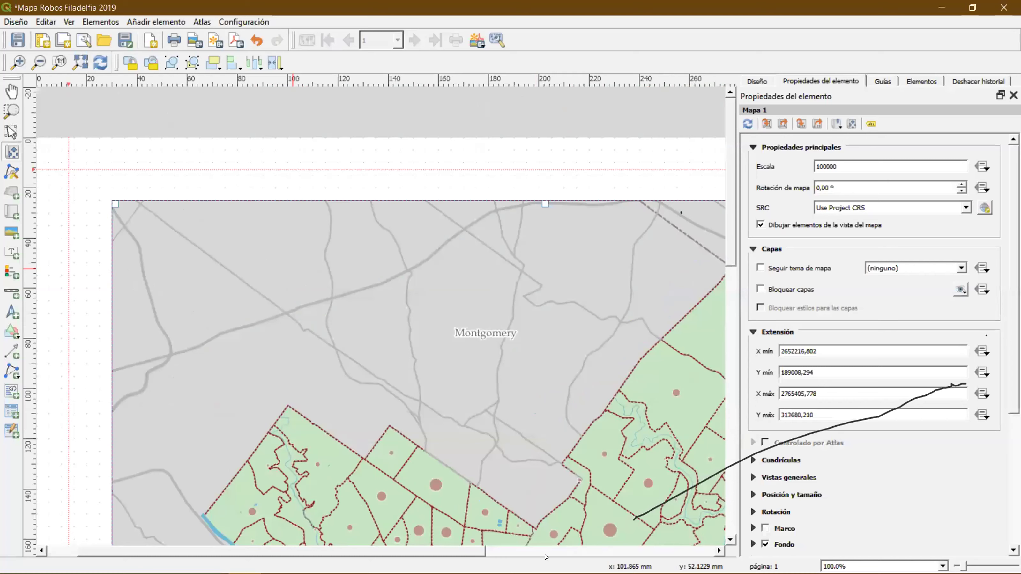
pyautogui.scroll(-5, 546, 557)
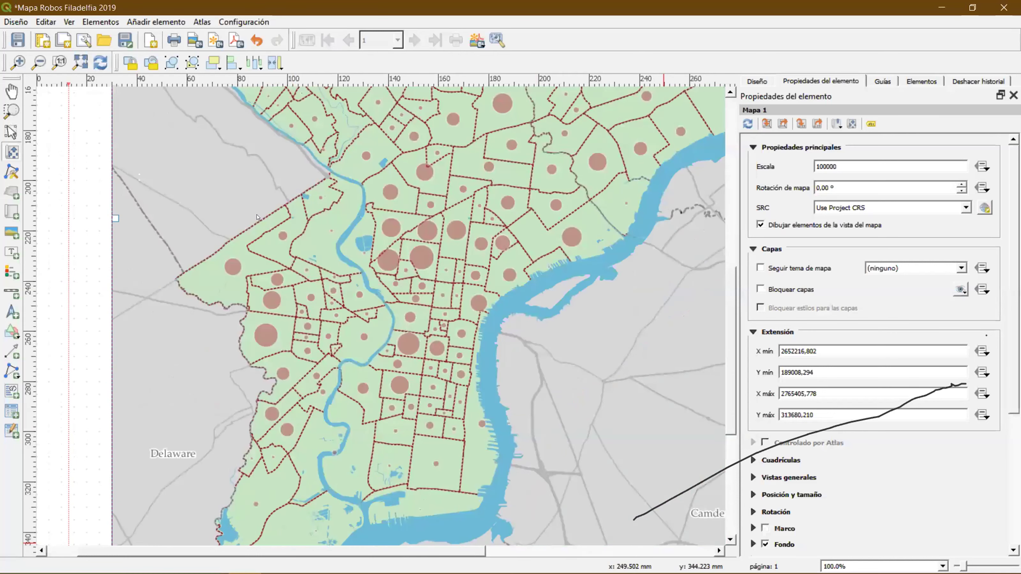
pyautogui.scroll(-3, 257, 217)
pyautogui.hscroll(5, 257, 218)
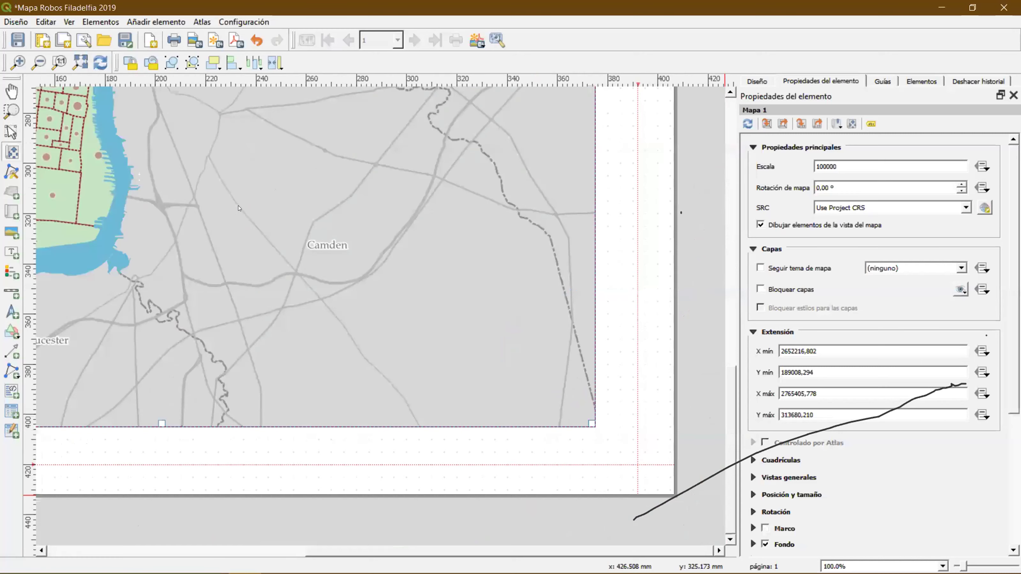
pyautogui.scroll(3, 205, 295)
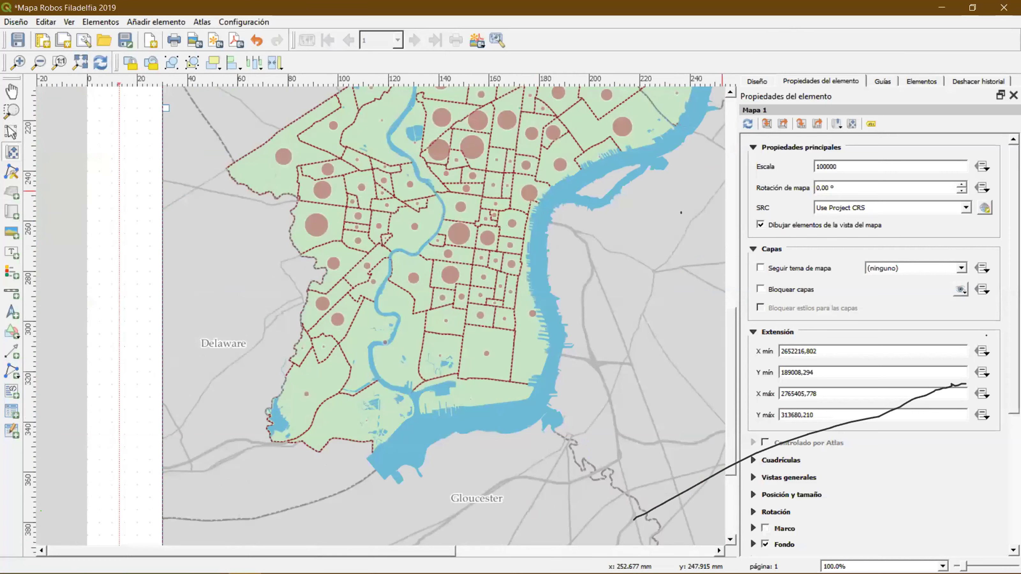
pyautogui.hotkey('alt', 'F4')
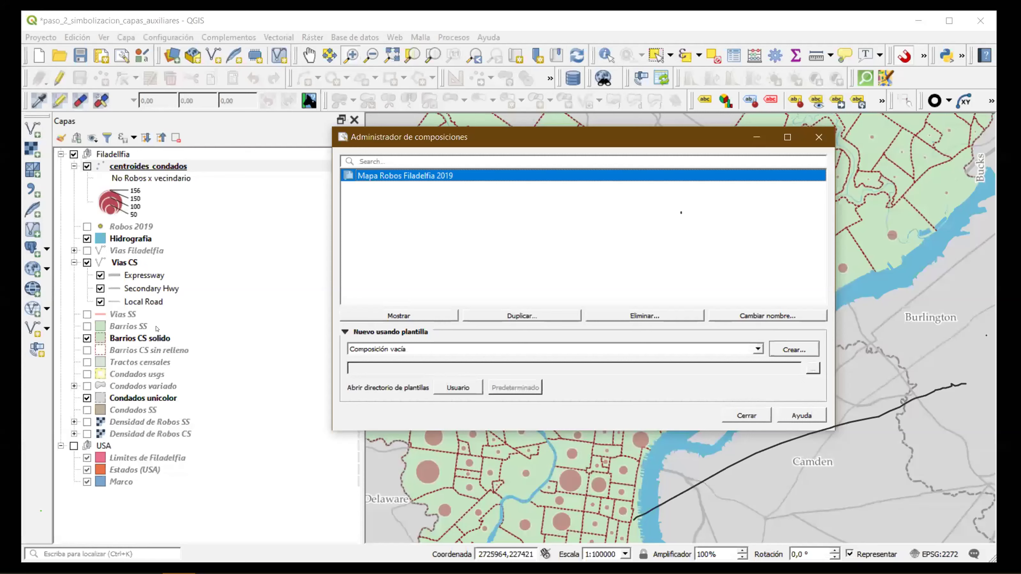
# Reopen the Mapa Robos Filadelfia 2019 layout, add a legend over Mapa 1, and turn off its automatic updating.
pyautogui.click(459, 380)
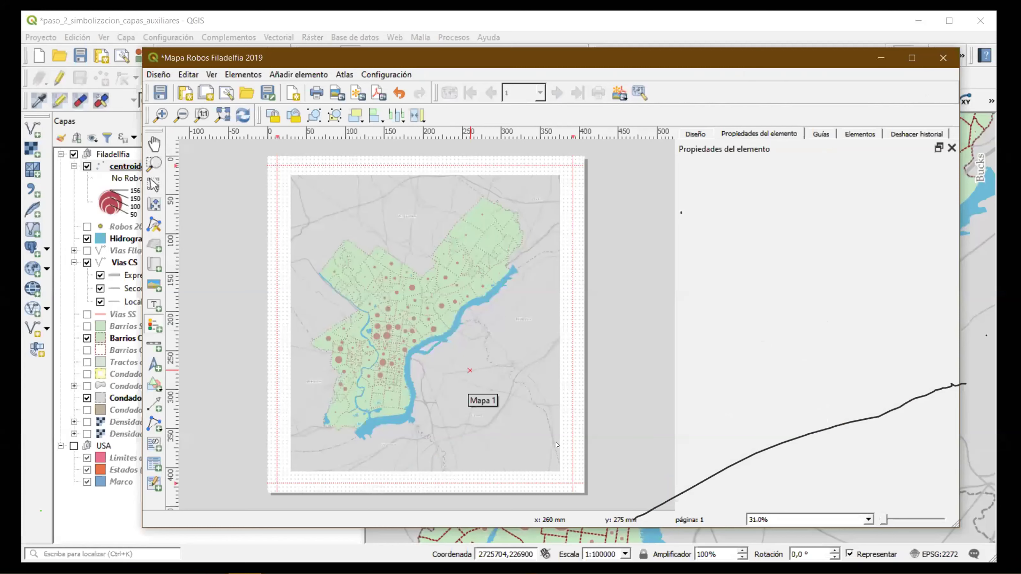
pyautogui.moveTo(469, 370); pyautogui.dragTo(548, 464)
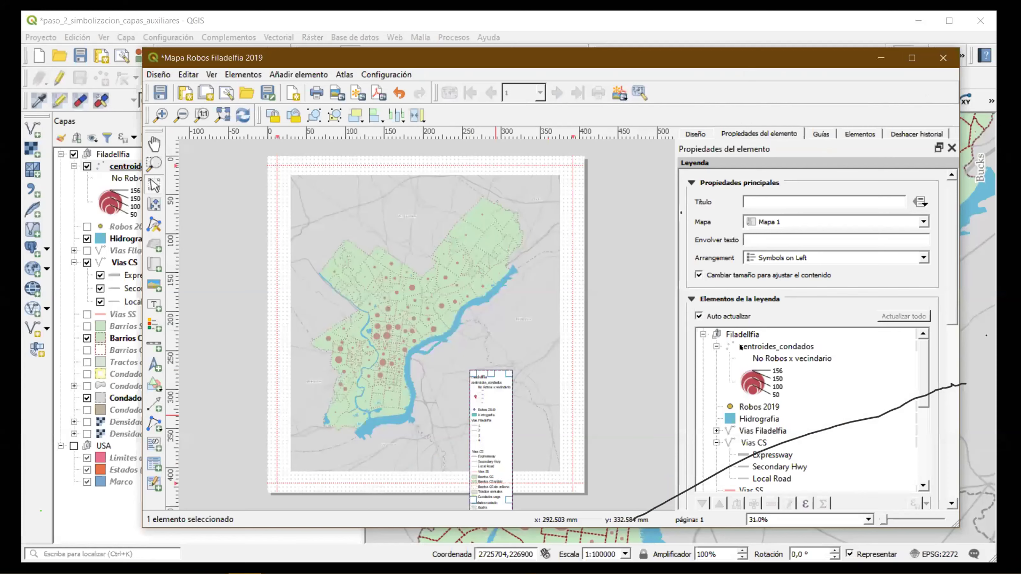
pyautogui.click(699, 317)
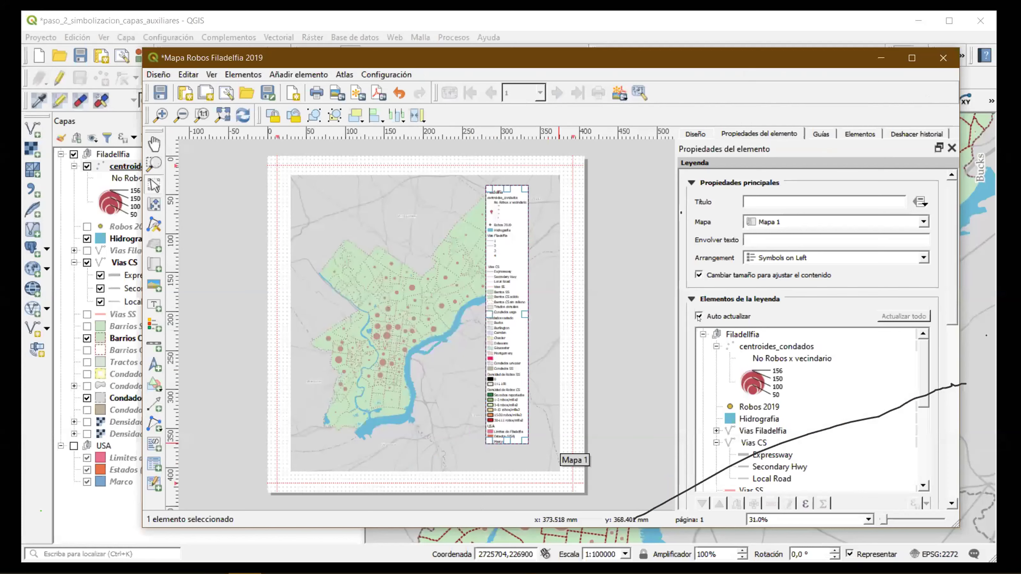
pyautogui.click(699, 317)
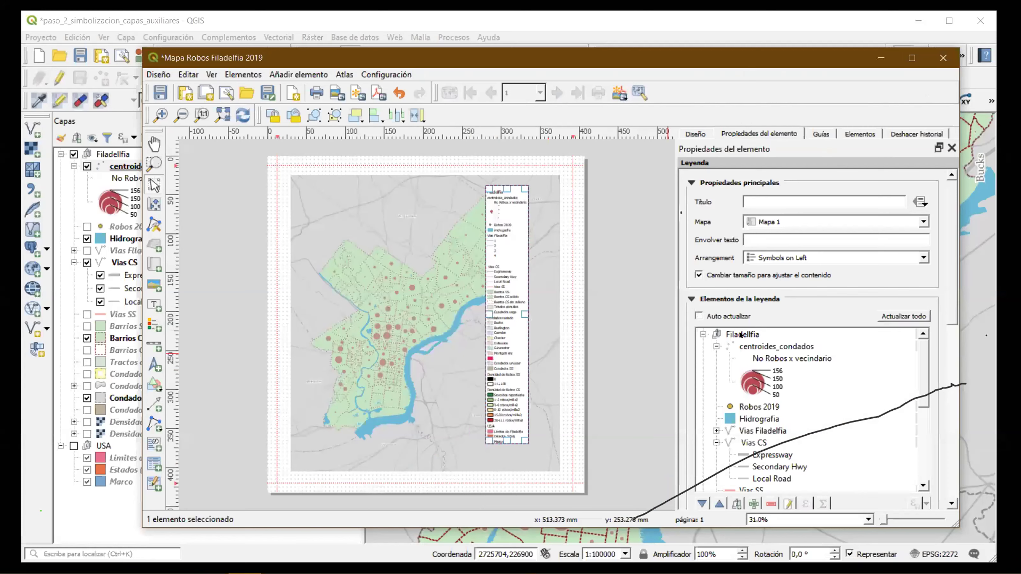
# Hide the Filadelfia group heading in the legend and remove the entries from Hidrografia through Marco.
pyautogui.rightClick(740, 334)
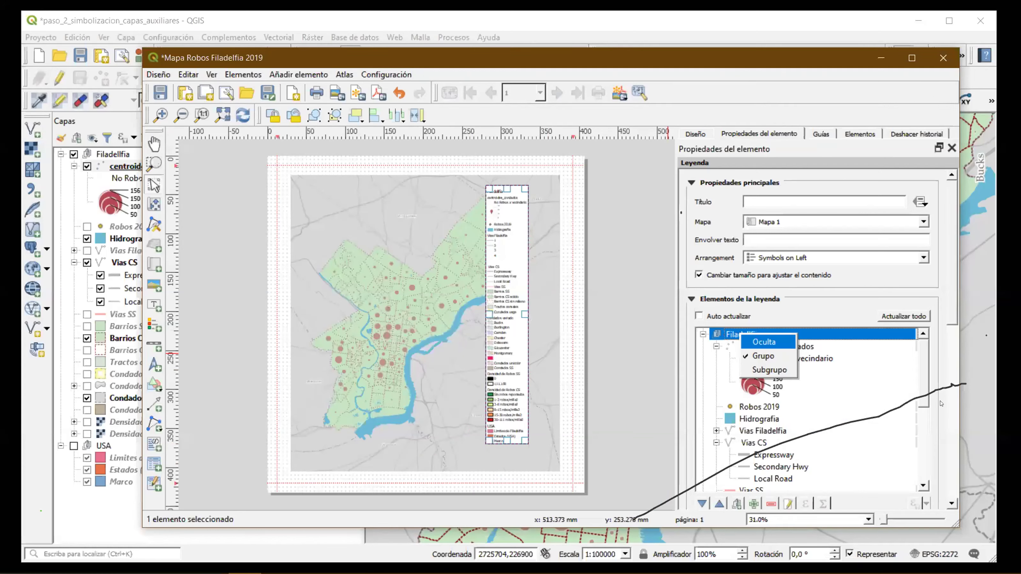
pyautogui.press('Return')
pyautogui.moveTo(924, 396); pyautogui.dragTo(924, 398)
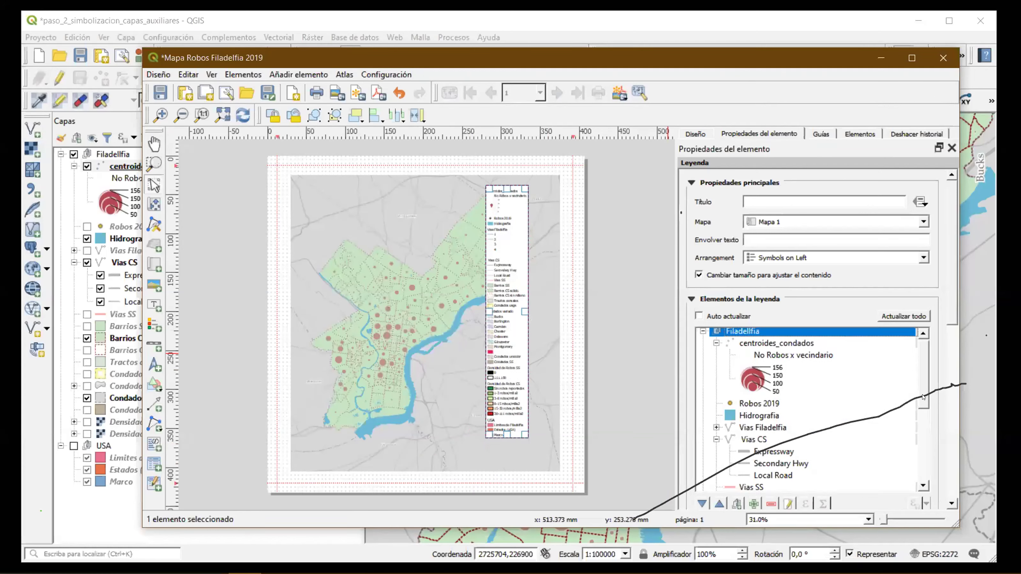
pyautogui.scroll(-2, 775, 380)
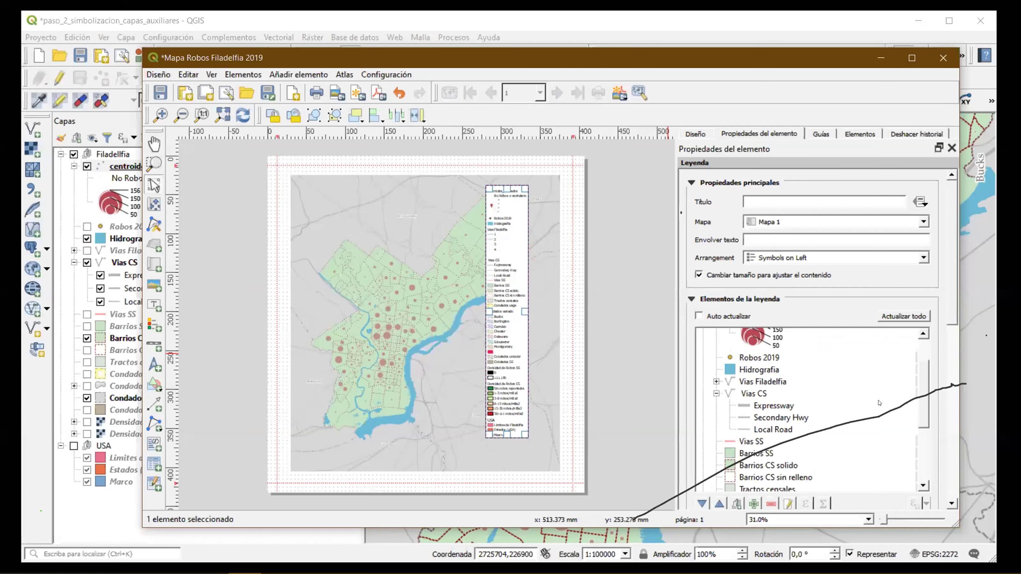
pyautogui.click(905, 371)
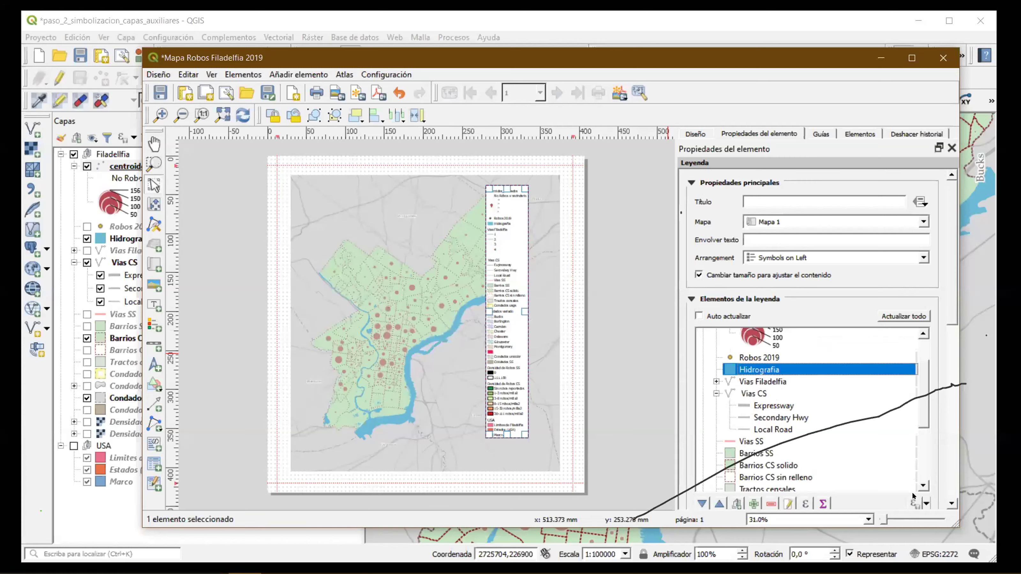
pyautogui.scroll(-3, 905, 483)
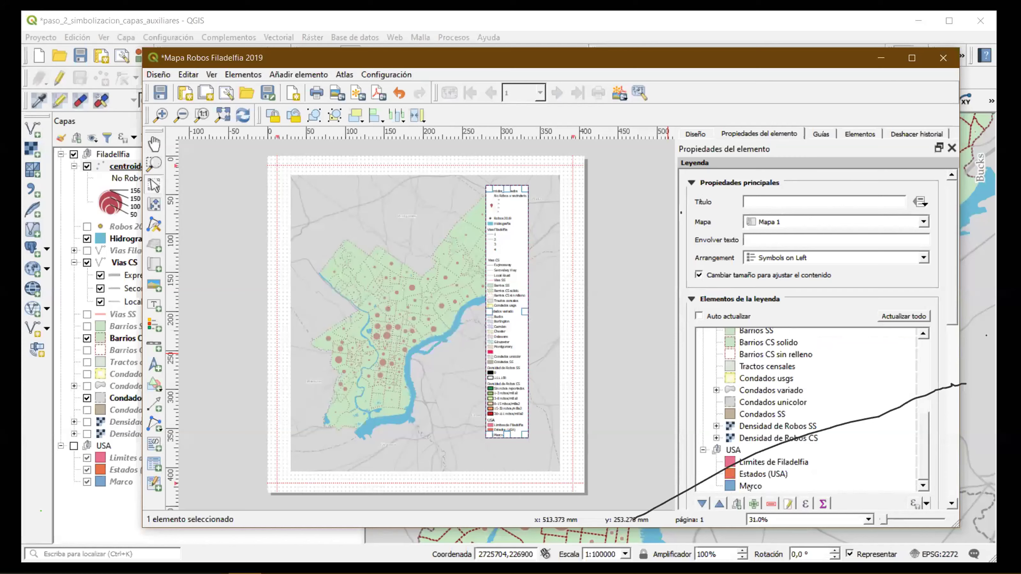
pyautogui.hotkey('ctrl', 'a')
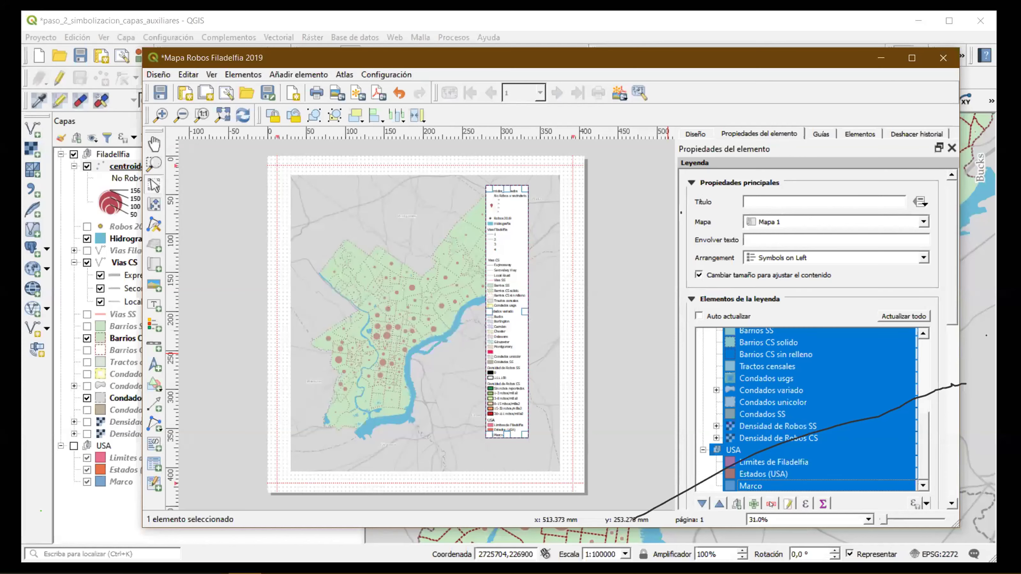
pyautogui.click(771, 504)
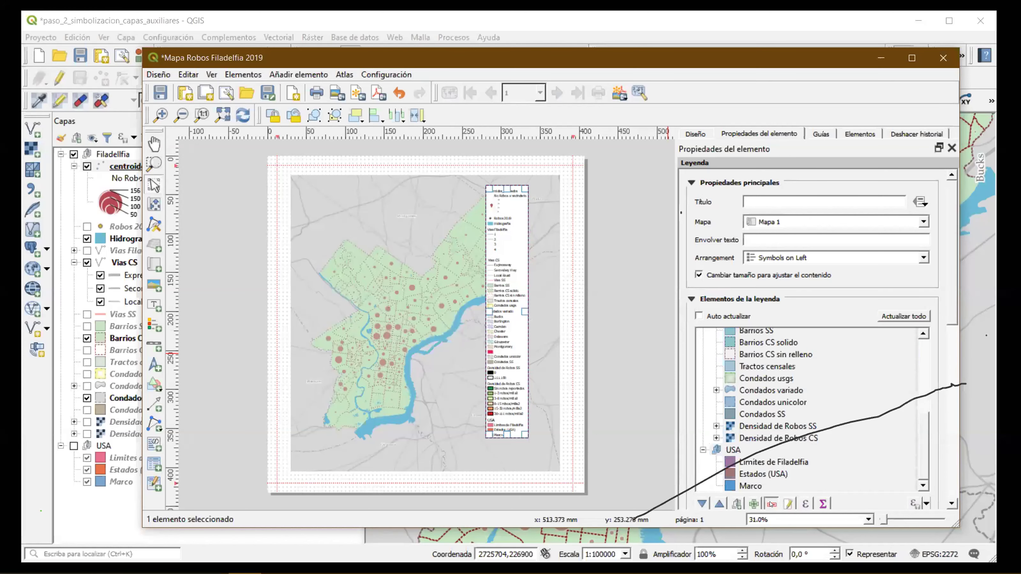
# Move the shortened legend to the lower-right area of the map near Camden and inspect it up close.
pyautogui.moveTo(499, 185); pyautogui.dragTo(508, 406)
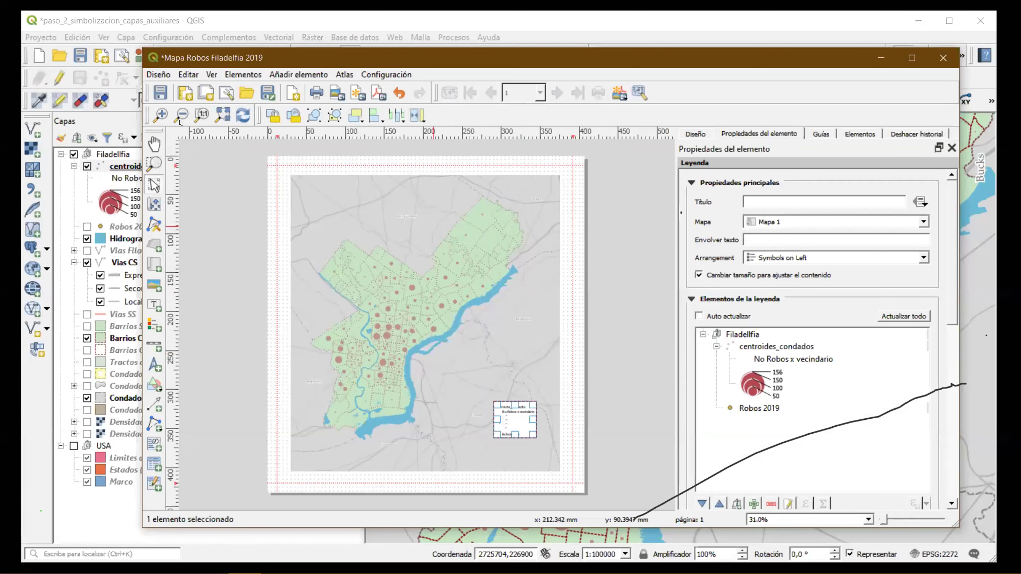
pyautogui.hotkey('ctrl', '+')
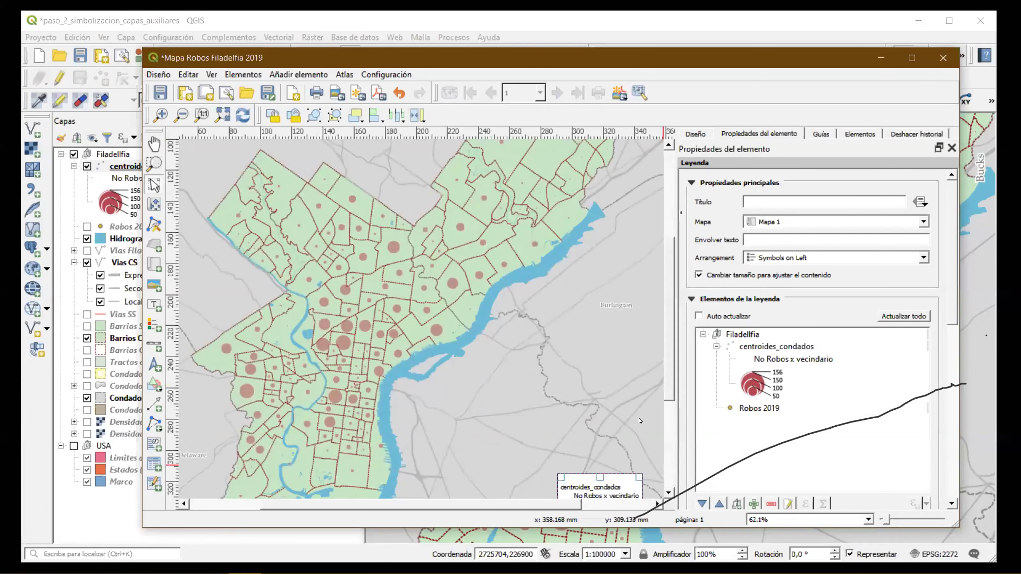
pyautogui.scroll(-5, 550, 285)
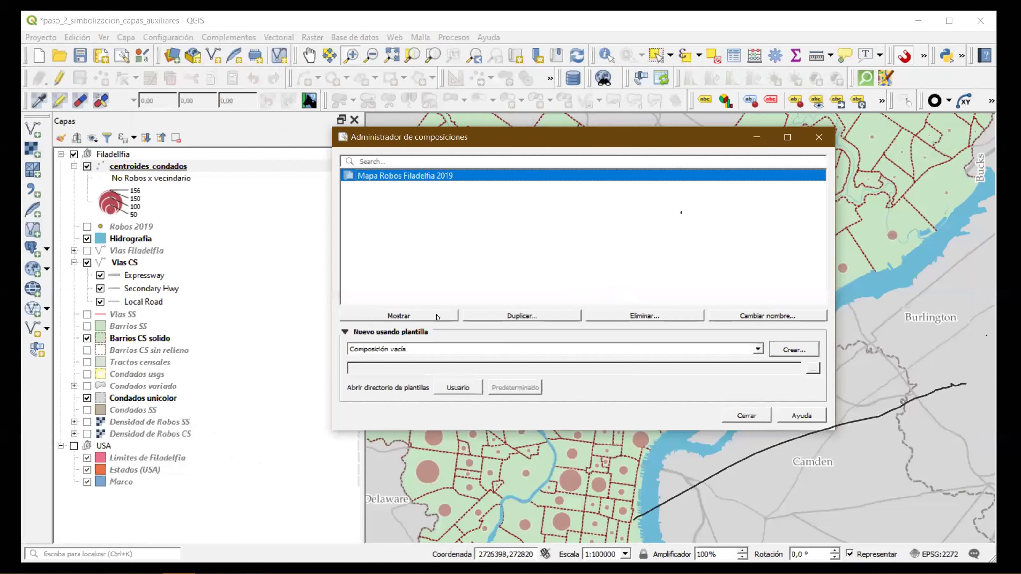
# Leave the layout manager and open the project paso_3_incio_composicionqgz.qgz.
pyautogui.press('Escape')
pyautogui.hotkey('alt', 'y')
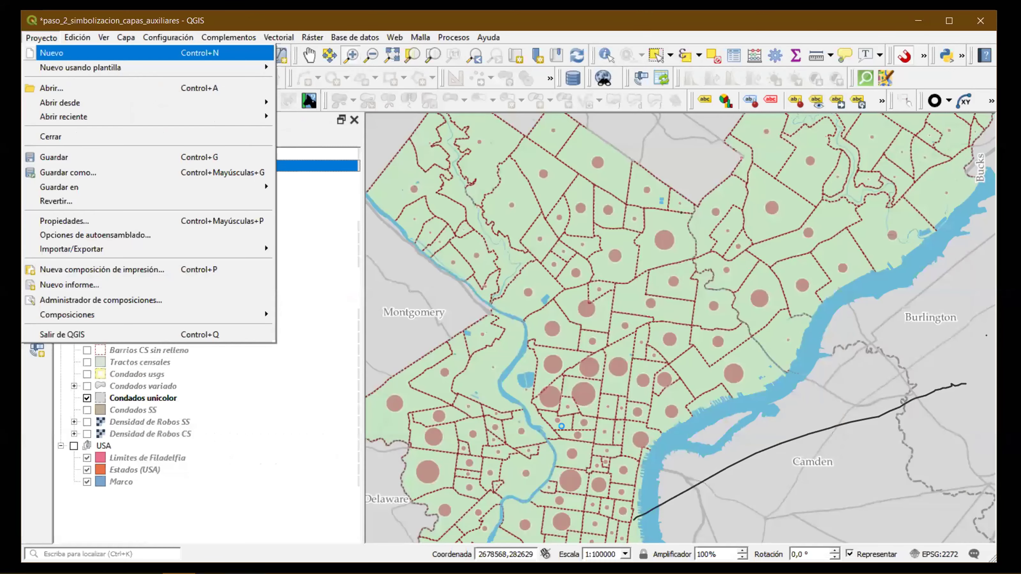
pyautogui.hotkey('ctrl', 'a')
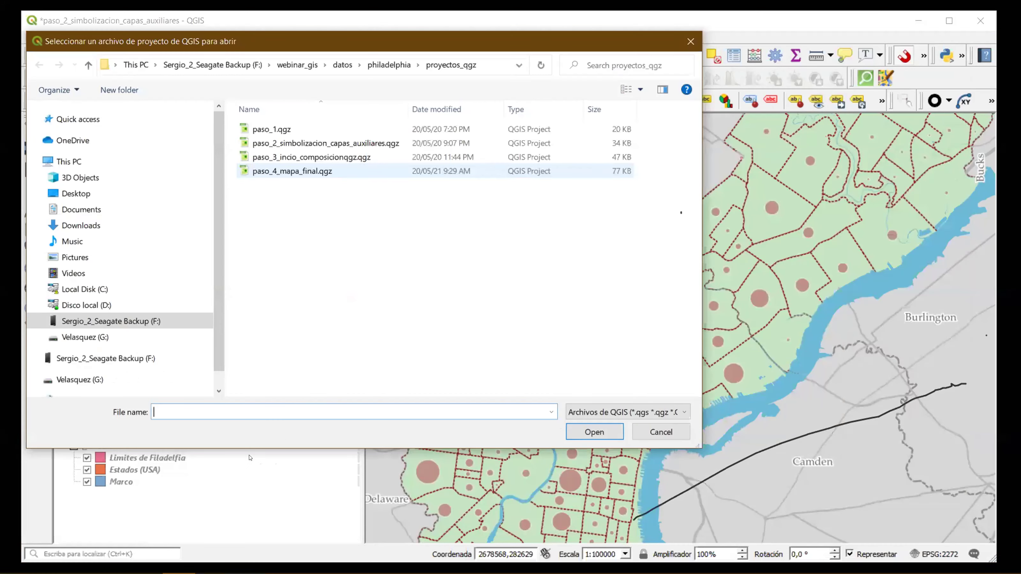
pyautogui.doubleClick(311, 158)
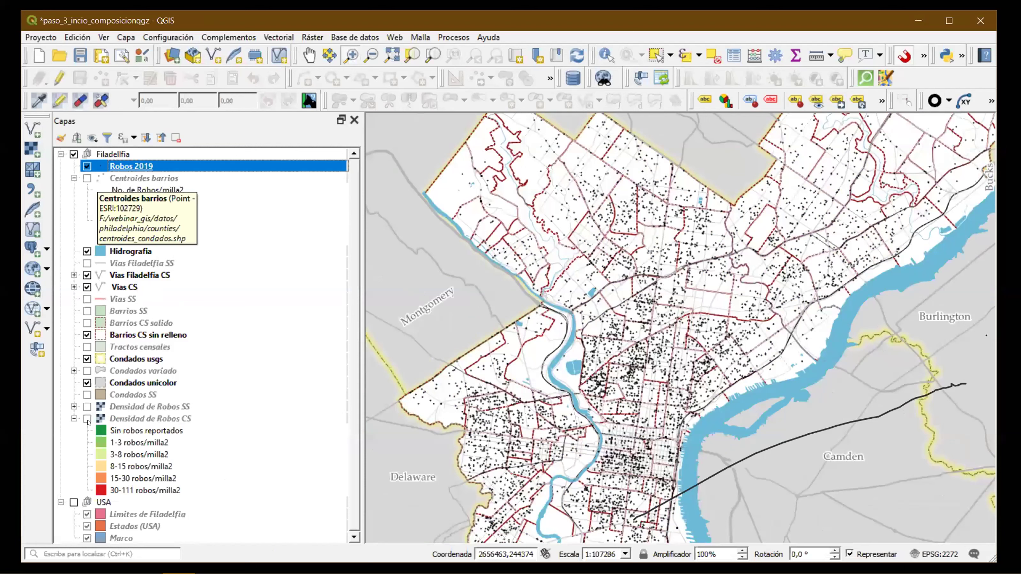
# Show the Centroides barrios circles briefly, hide them again, and display the Densidad de Robos CS layer.
pyautogui.click(87, 178)
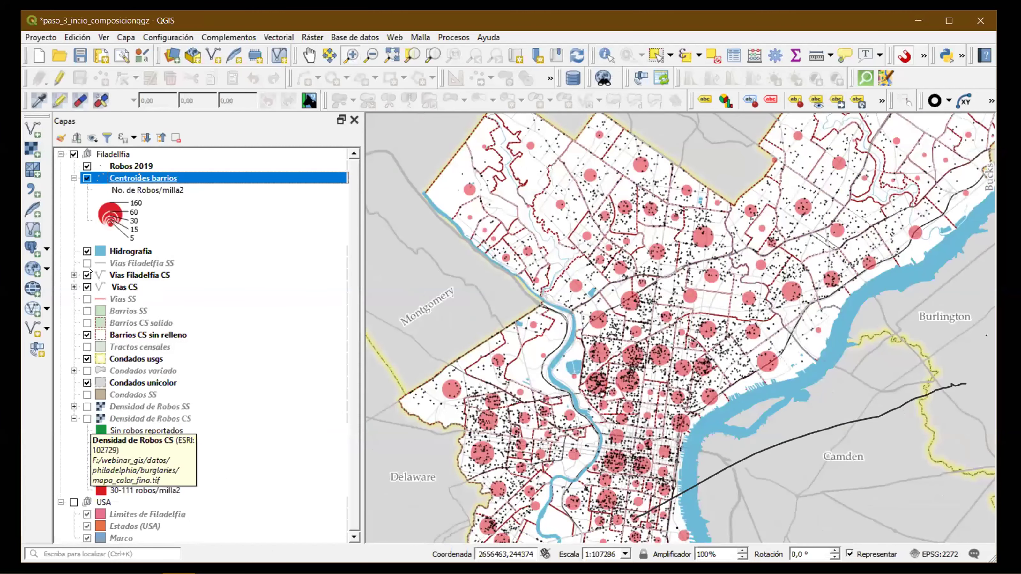
pyautogui.click(101, 419)
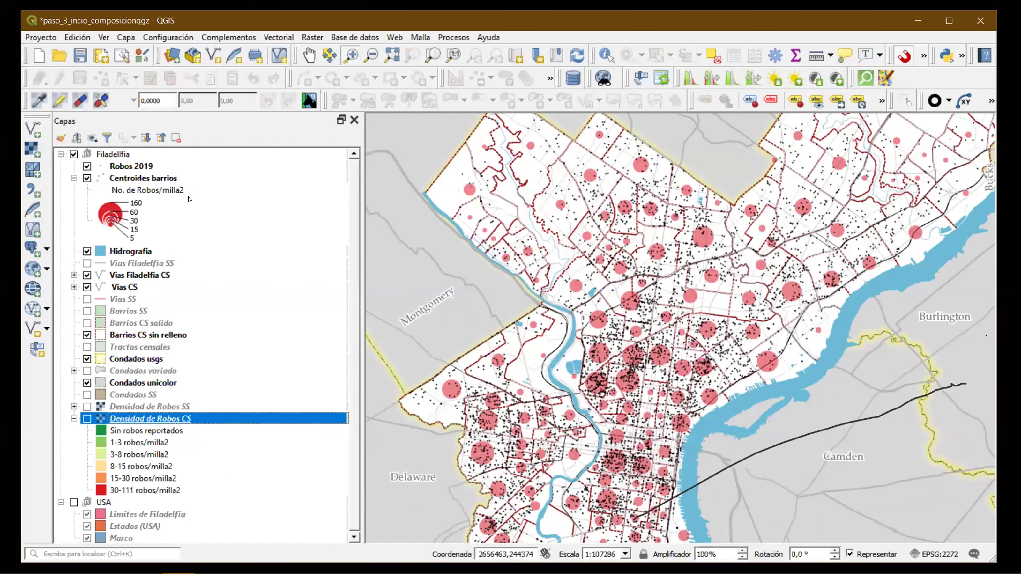
pyautogui.press('space')
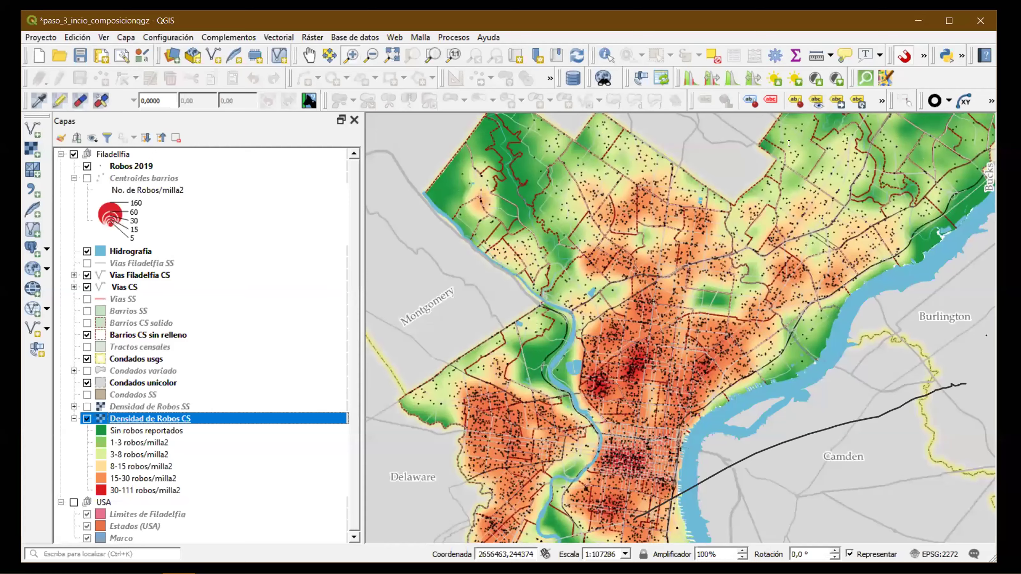
# Find the "mapa de calor" processing tool, examine its radius, pixel size and weighting parameters, and close it without running.
pyautogui.hotkey('ctrl', 'alt', 't')
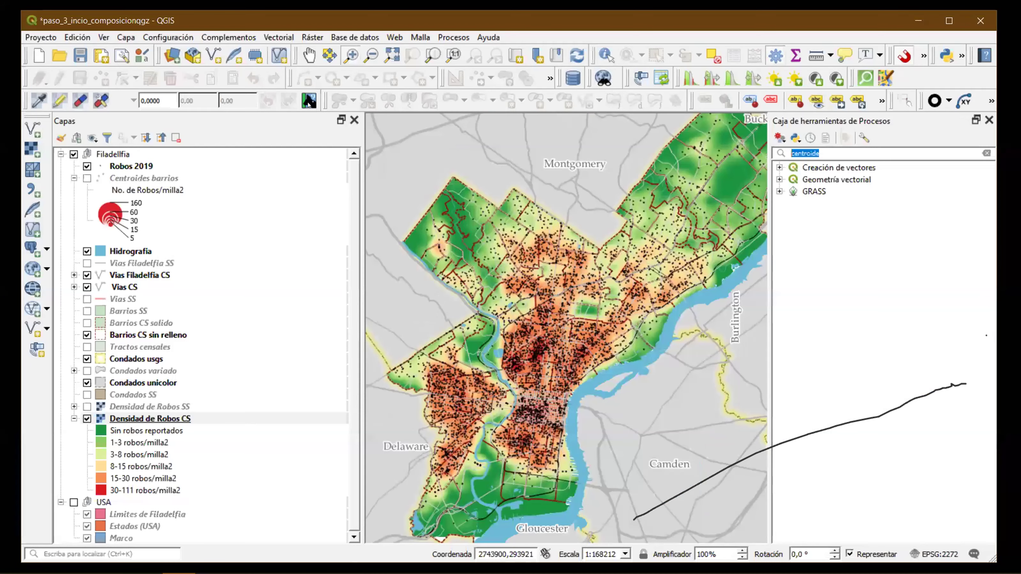
pyautogui.write('mapa de calor')
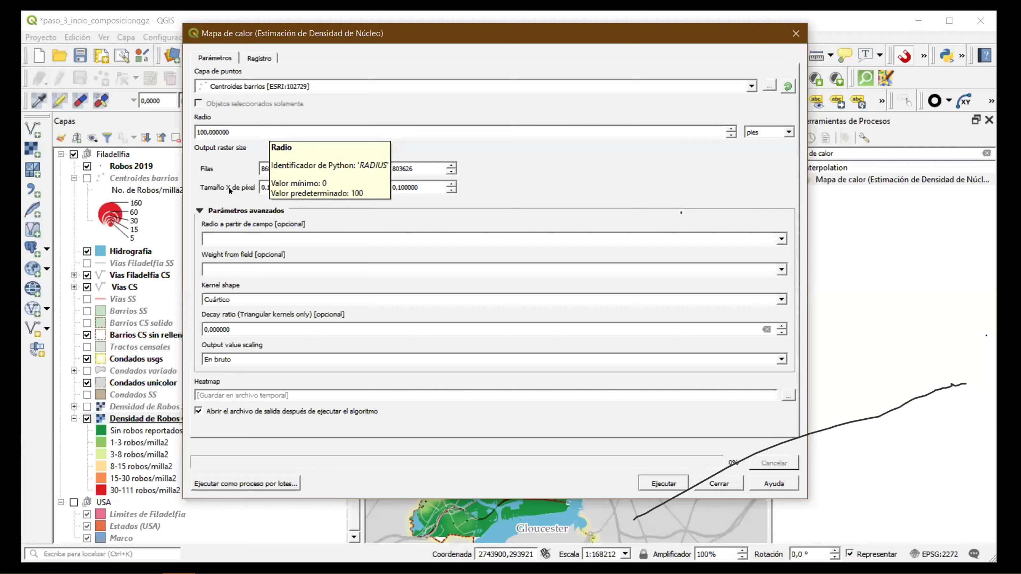
pyautogui.hotkey('shift', 'End')
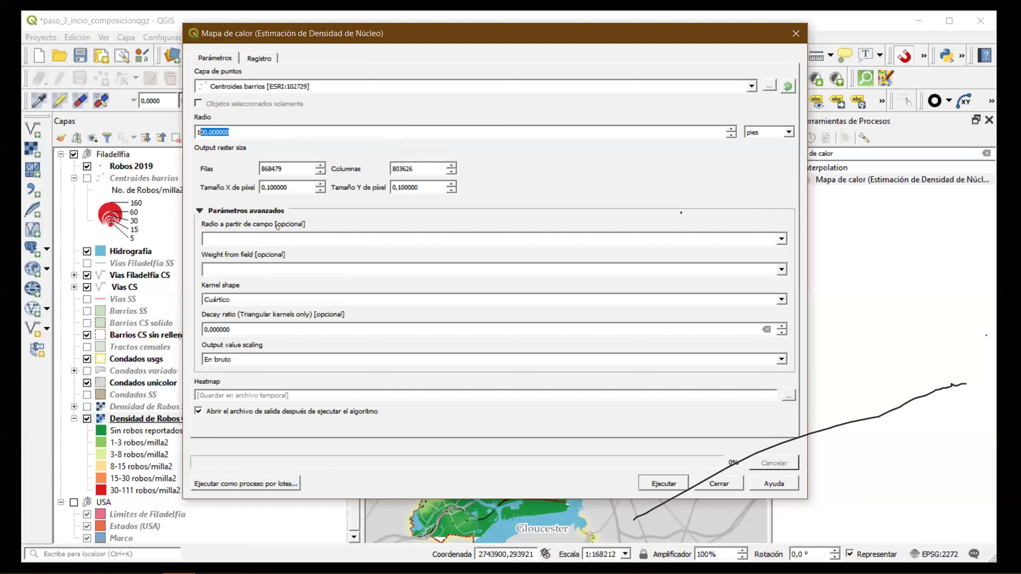
pyautogui.hotkey('ctrl', 'a')
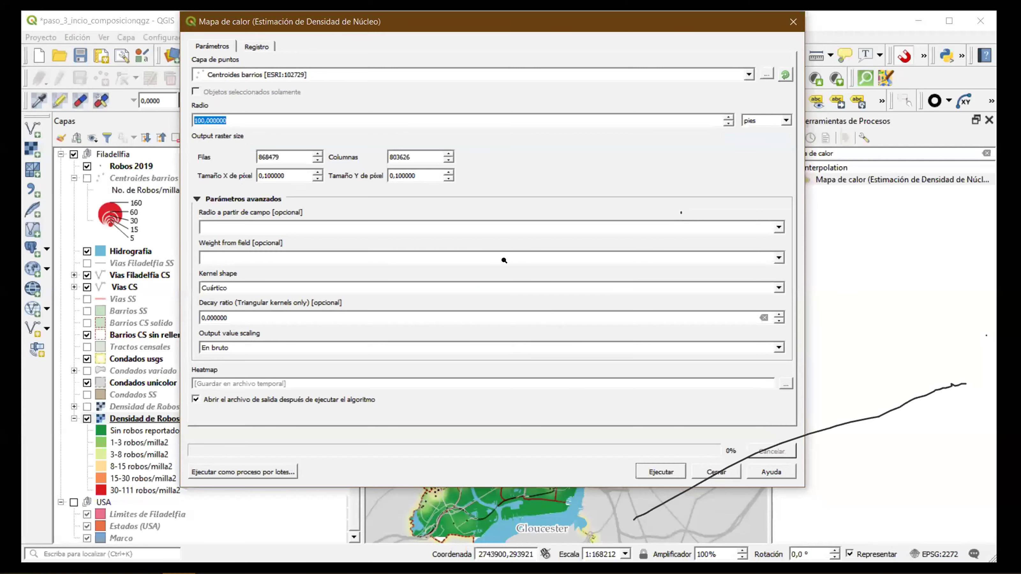
pyautogui.press('Escape')
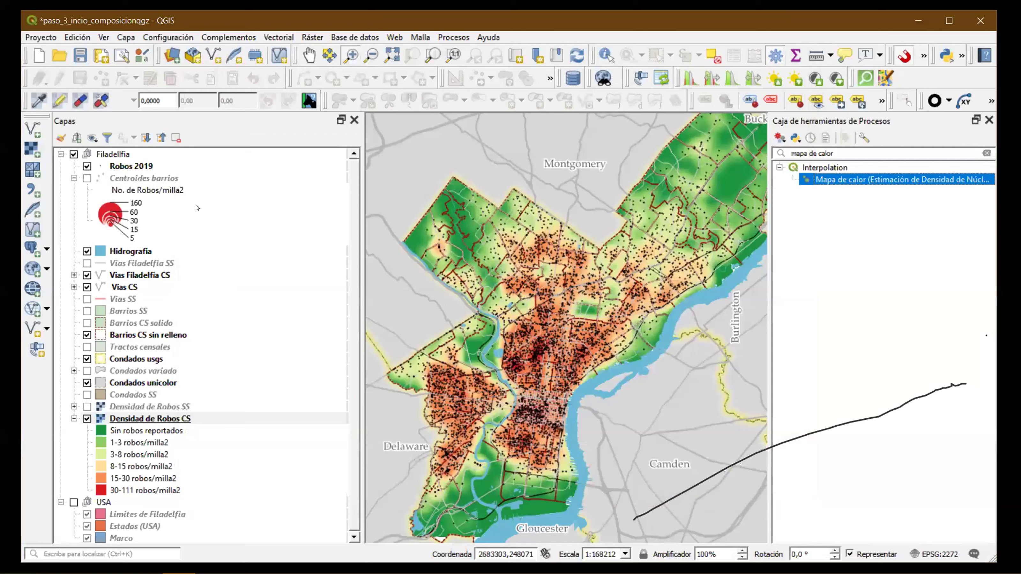
# Hide the Robos 2019 points and display Centroides barrios over the Densidad de Robos CS layer.
pyautogui.click(87, 166)
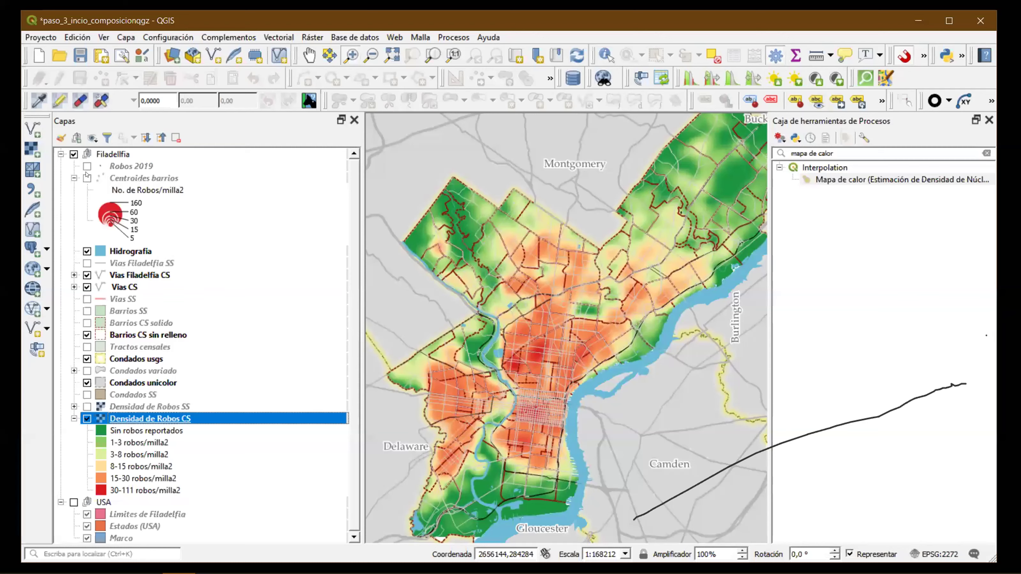
pyautogui.click(87, 175)
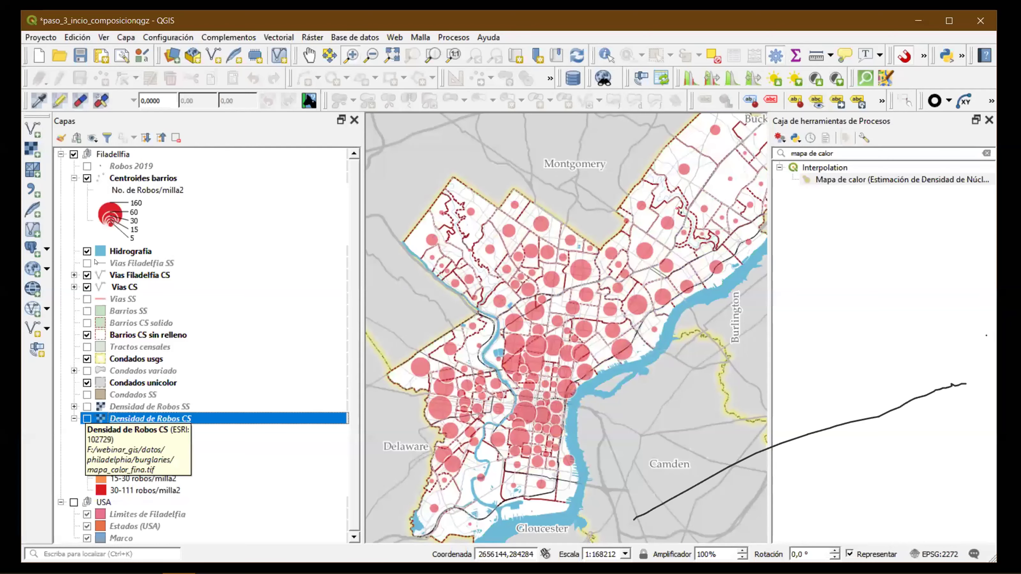
pyautogui.click(87, 418)
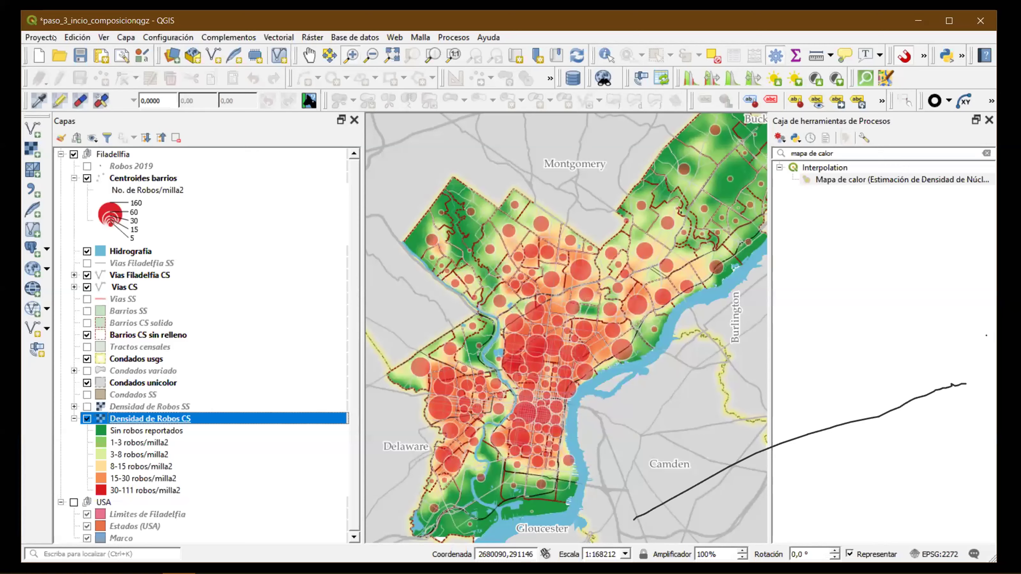
# Open the layout 01 Fijar propiedades hoja from the layout manager and examine its page properties and guides.
pyautogui.click(70, 37)
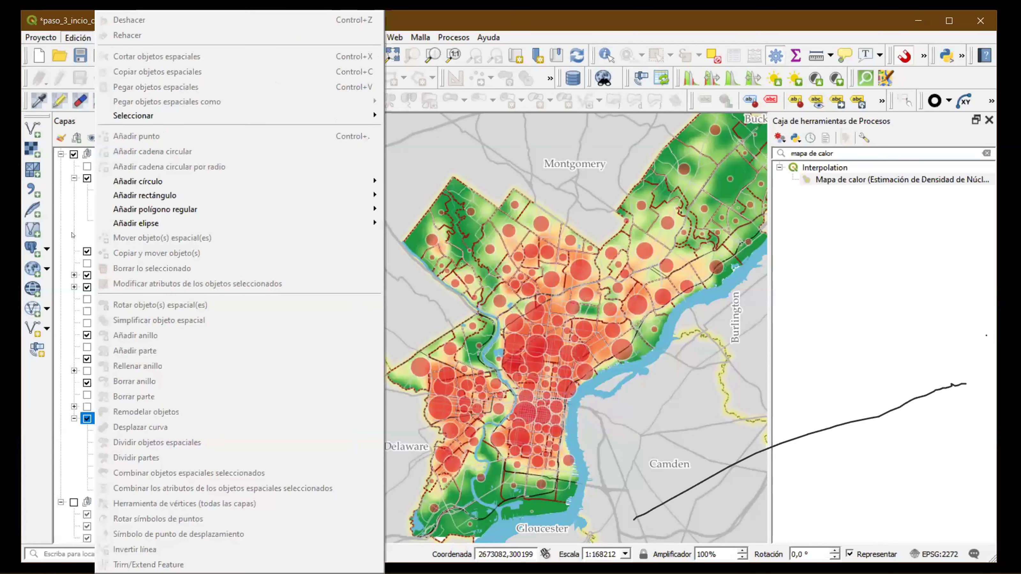
pyautogui.press('Left')
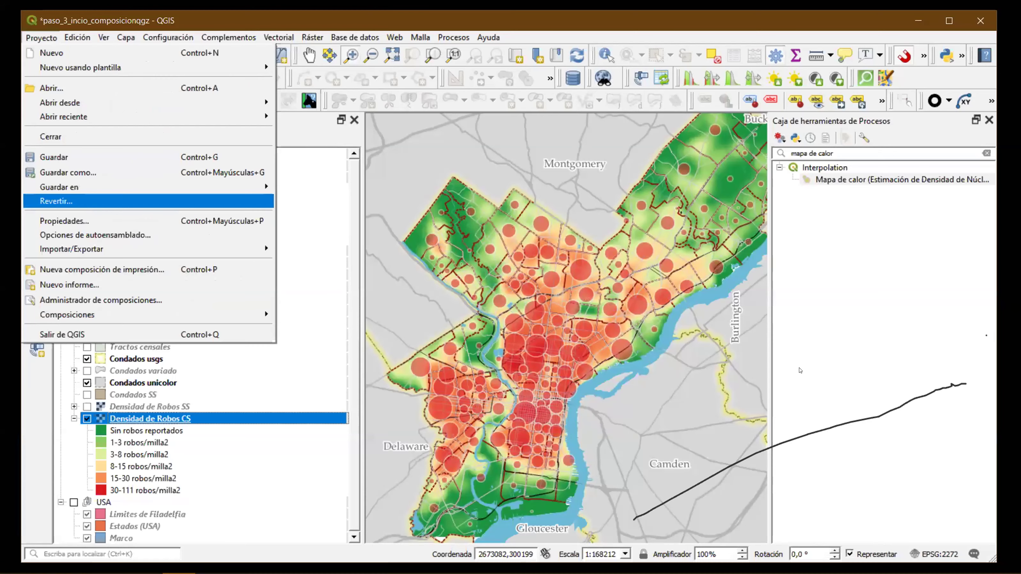
pyautogui.press('Down')
pyautogui.press('Down')
pyautogui.press('Down')
pyautogui.press('Down')
pyautogui.press('Down')
pyautogui.press('Down')
pyautogui.press('Return')
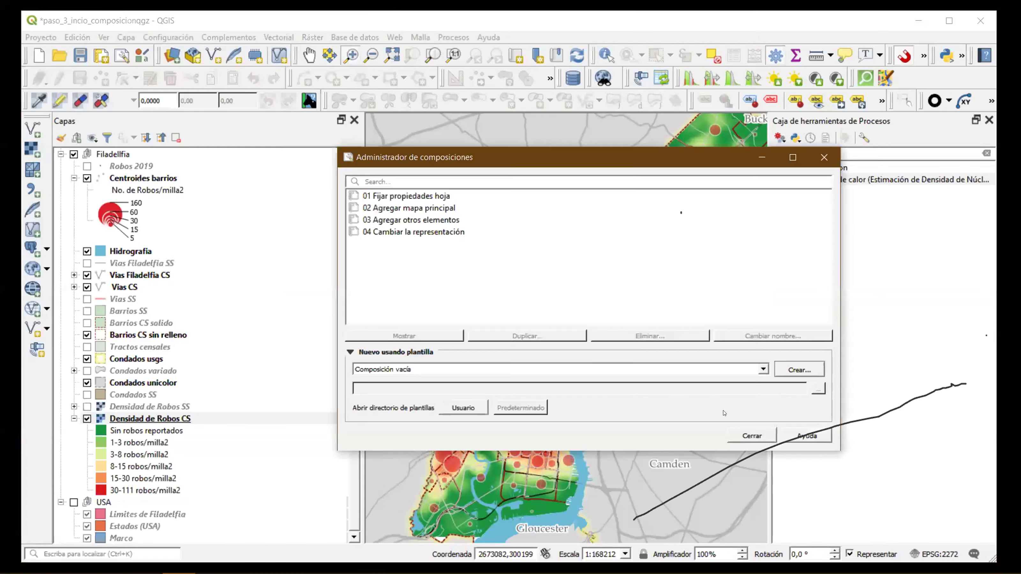
pyautogui.click(430, 197)
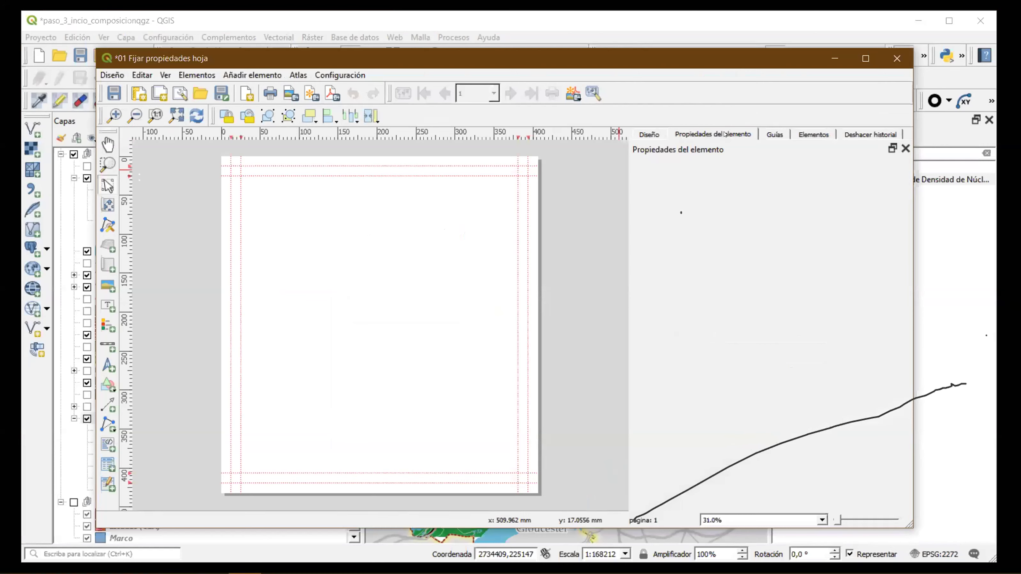
pyautogui.rightClick(405, 258)
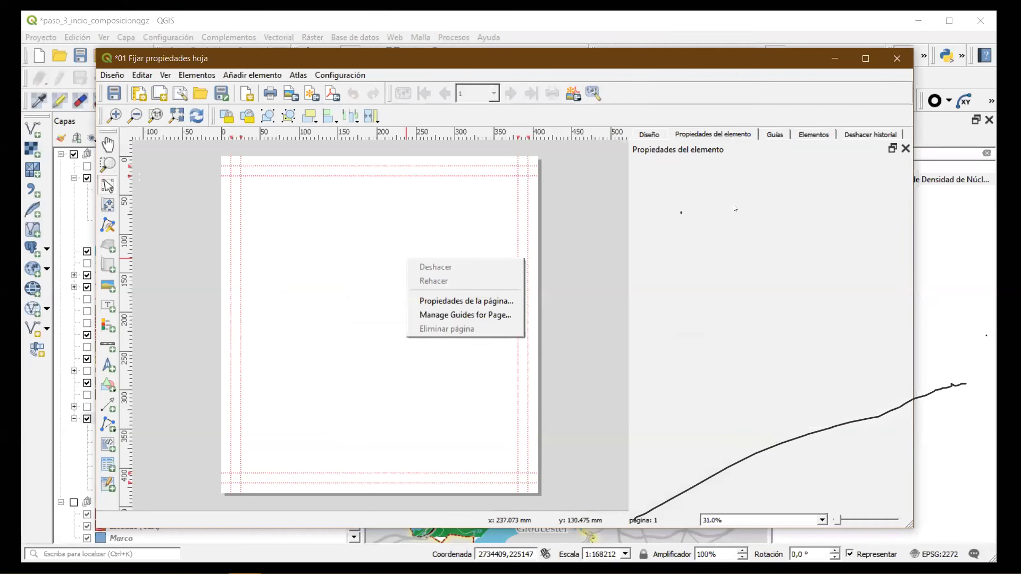
pyautogui.click(467, 301)
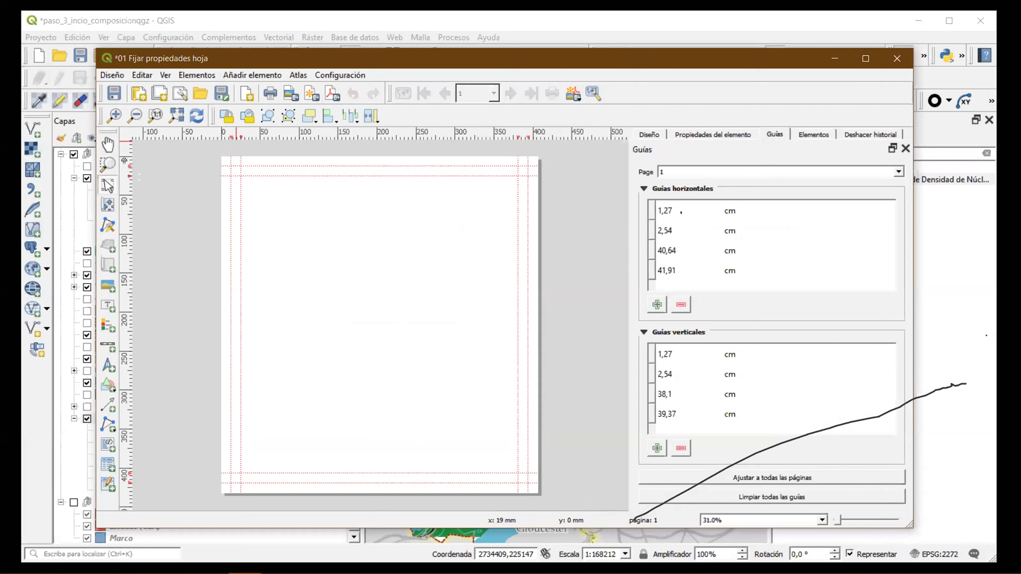
# Add a map filling the area inside the inner guides of the page and enter 1000000 as its scale.
pyautogui.click(105, 268)
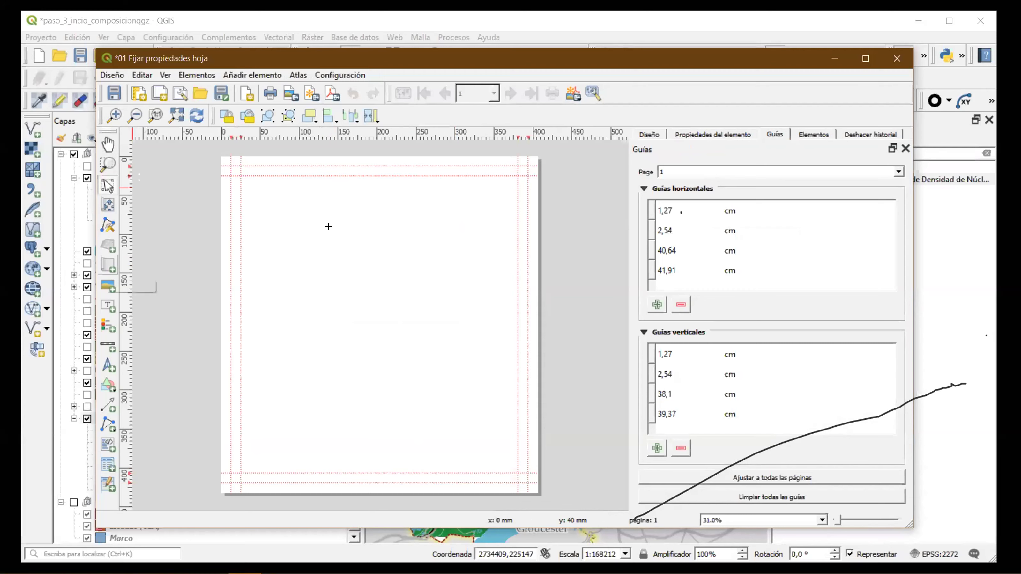
pyautogui.moveTo(240, 176); pyautogui.dragTo(518, 474)
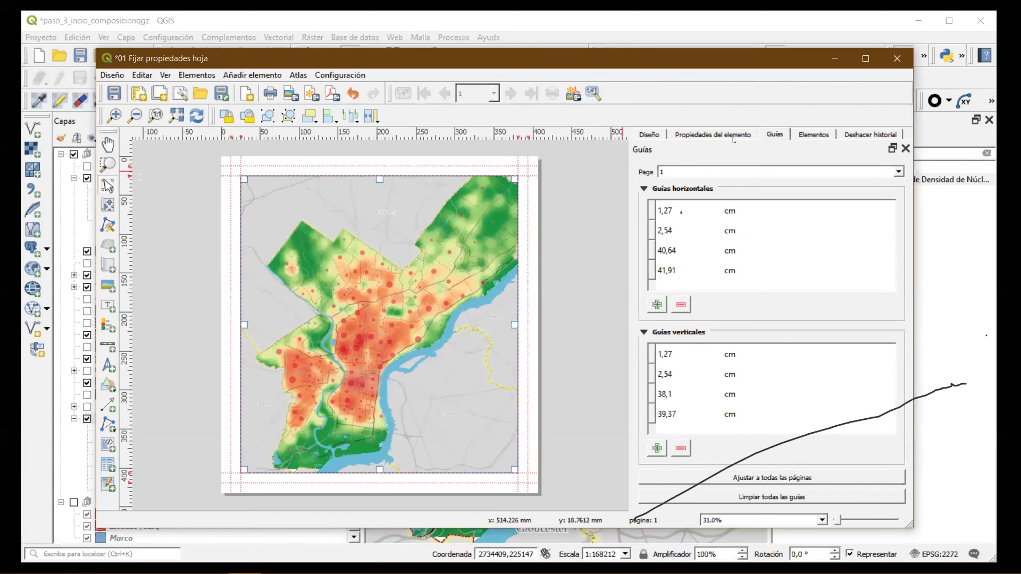
pyautogui.click(713, 134)
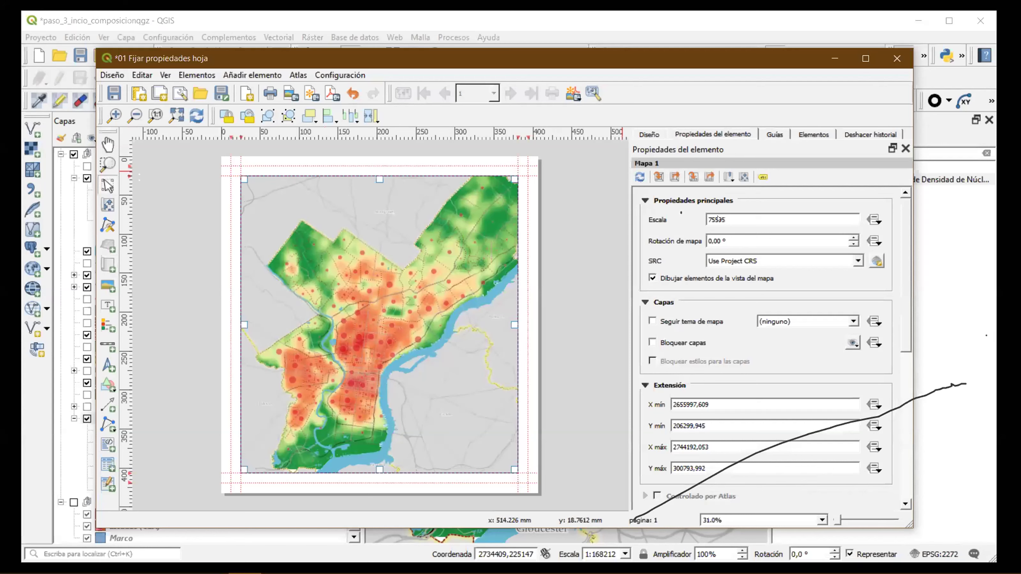
pyautogui.hotkey('ctrl', 'a')
pyautogui.write('1000000')
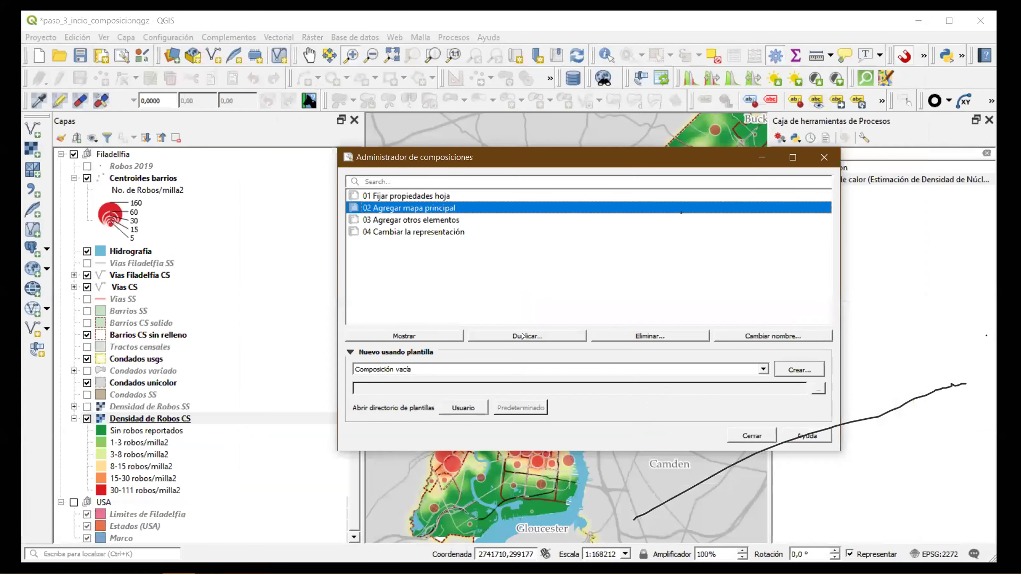
# Open the layout 02 Agregar mapa principal, and hide the Centroides barrios layer in the main project window.
pyautogui.click(438, 336)
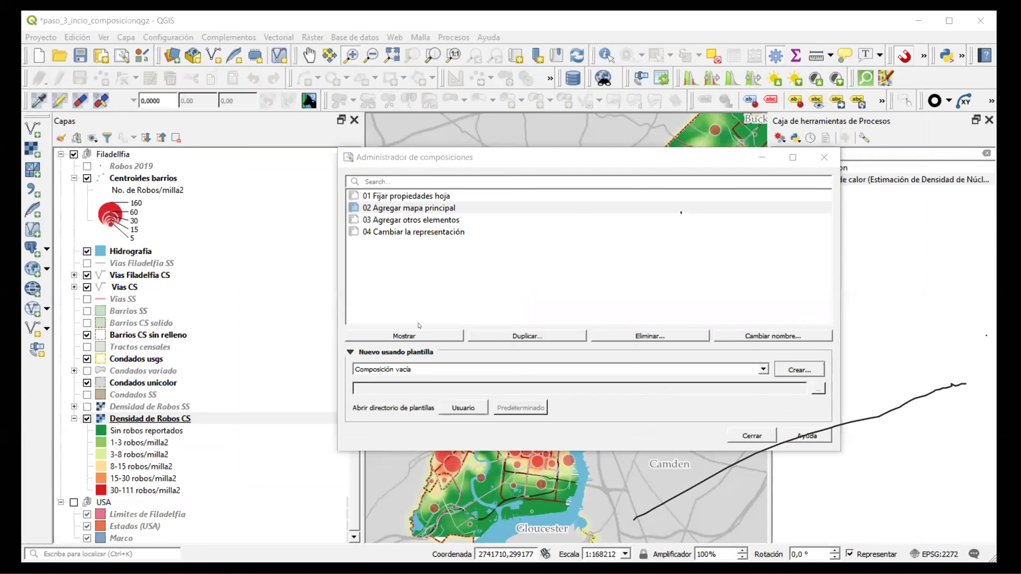
pyautogui.hotkey('alt', 'Tab')
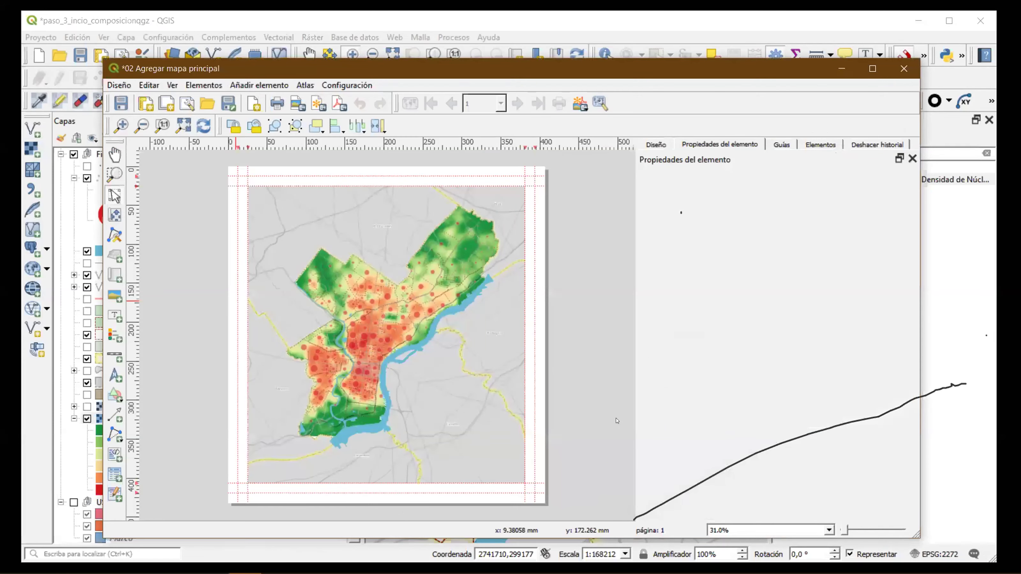
pyautogui.hotkey('alt', 'Tab')
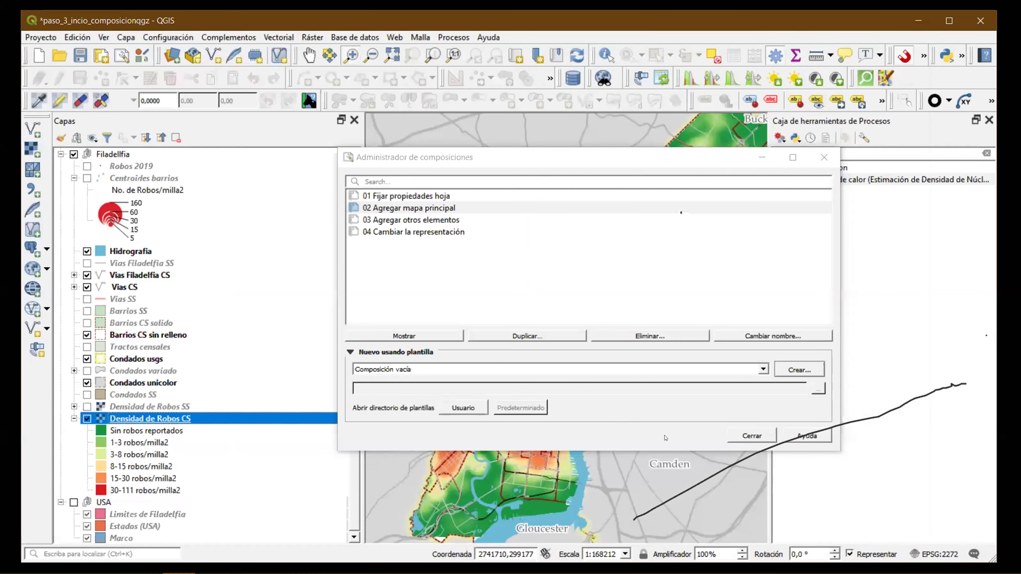
# Return to the layout 02 Agregar mapa principal, unlock Mapa 1, select it on the page, and lock it again.
pyautogui.click(437, 211)
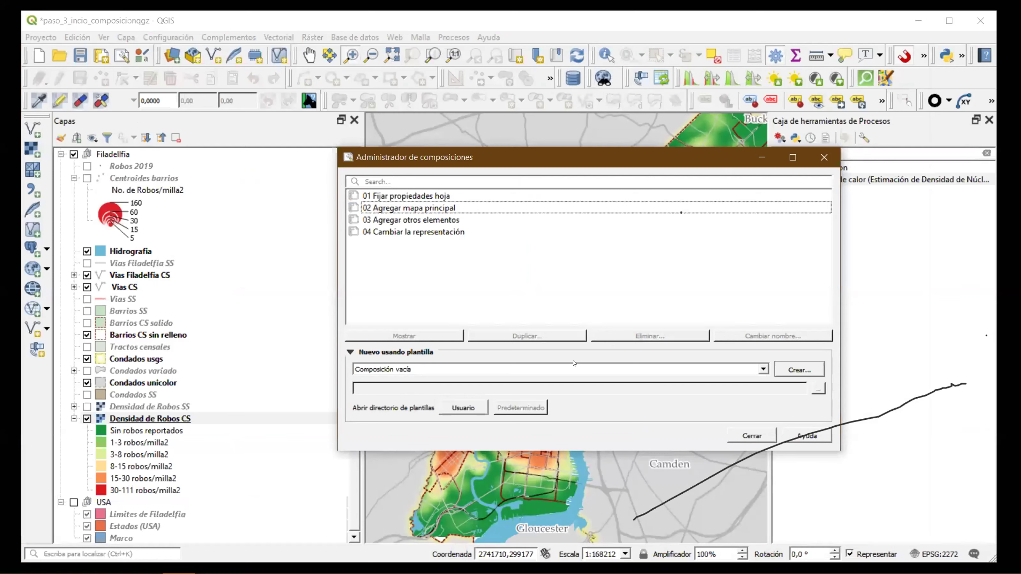
pyautogui.press('space')
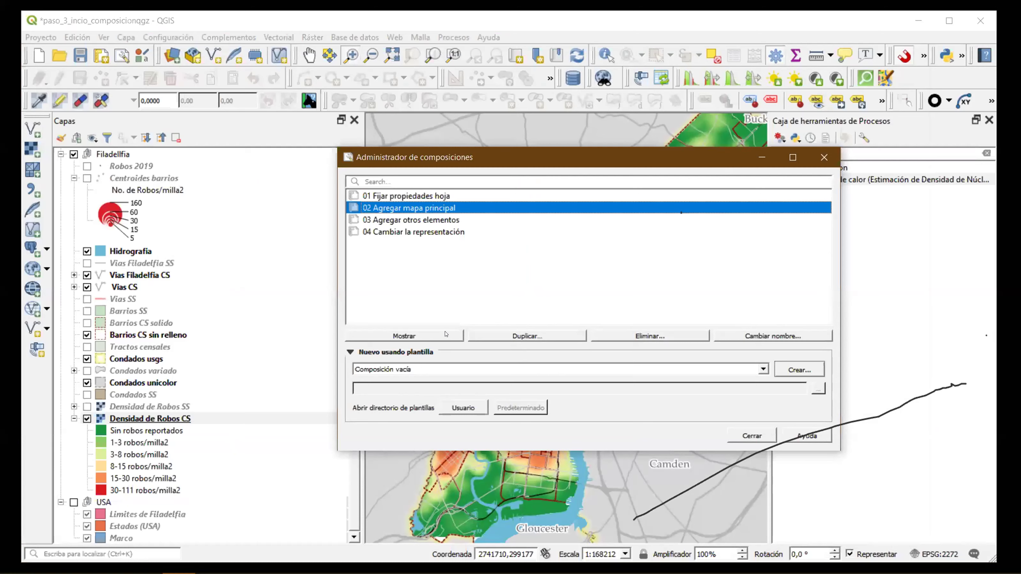
pyautogui.click(445, 334)
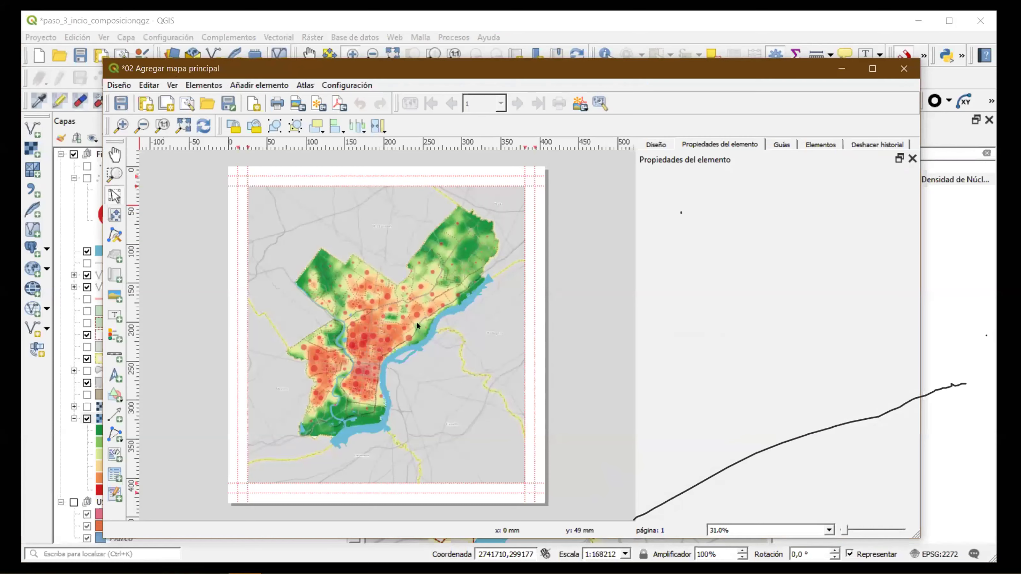
pyautogui.moveTo(403, 68); pyautogui.dragTo(436, 56)
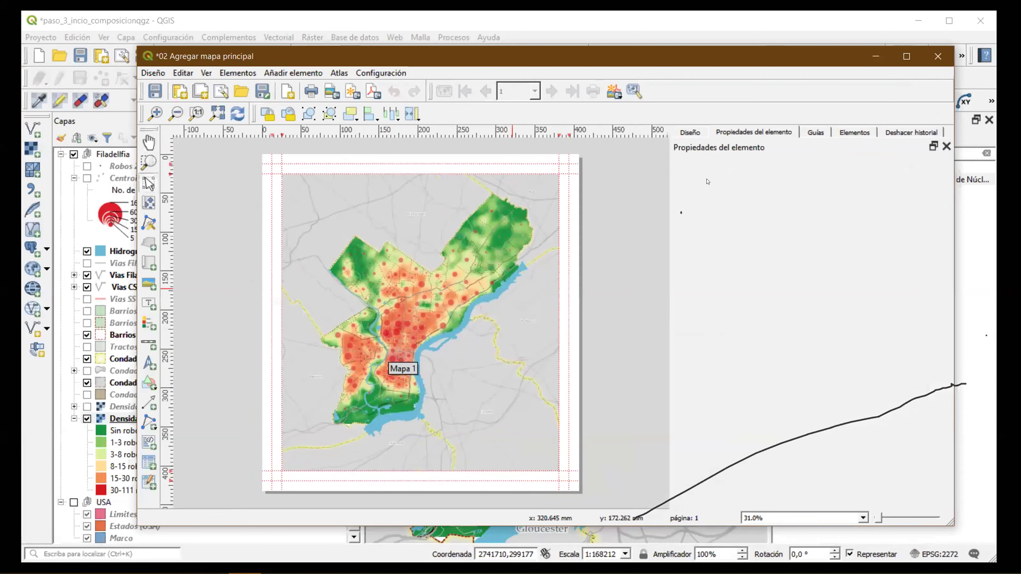
pyautogui.click(855, 133)
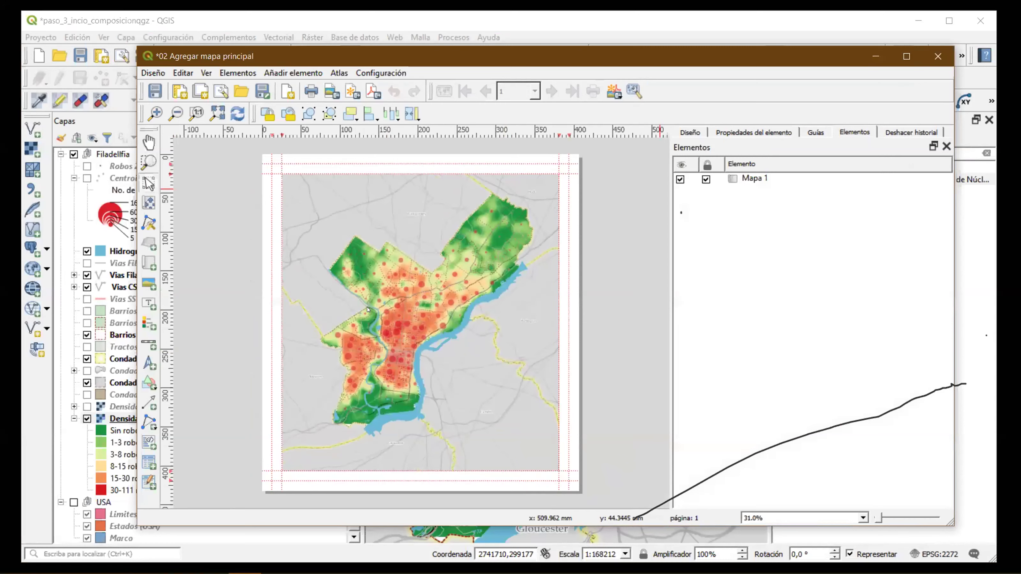
pyautogui.hotkey('ctrl', 'shift', 'l')
pyautogui.click(237, 73)
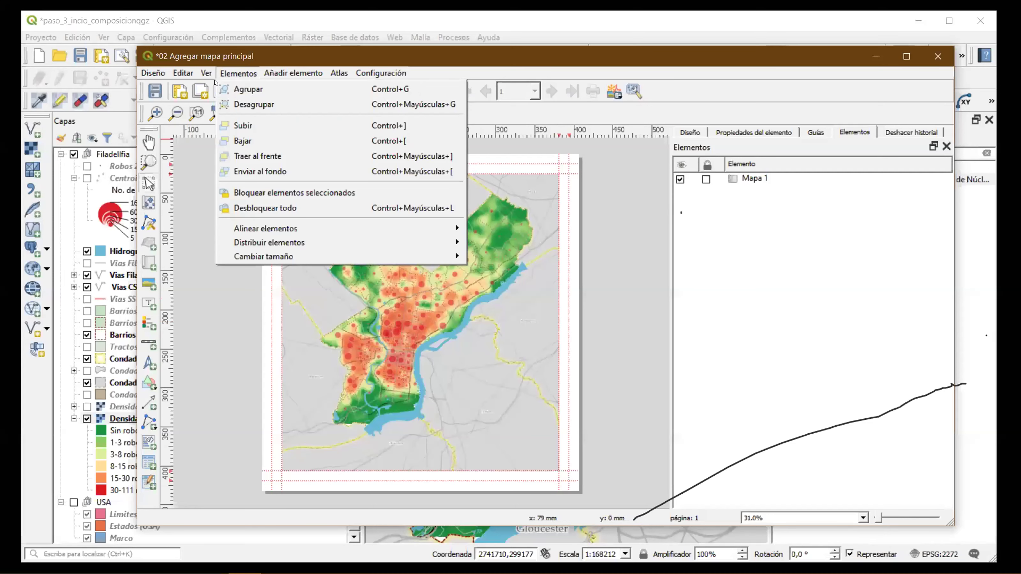
pyautogui.press('Left')
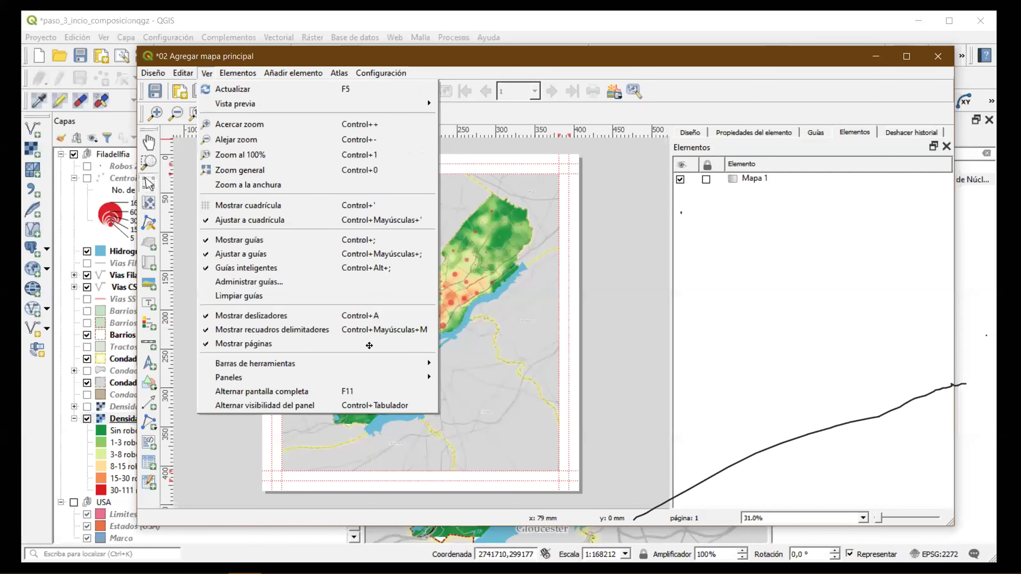
pyautogui.click(482, 301)
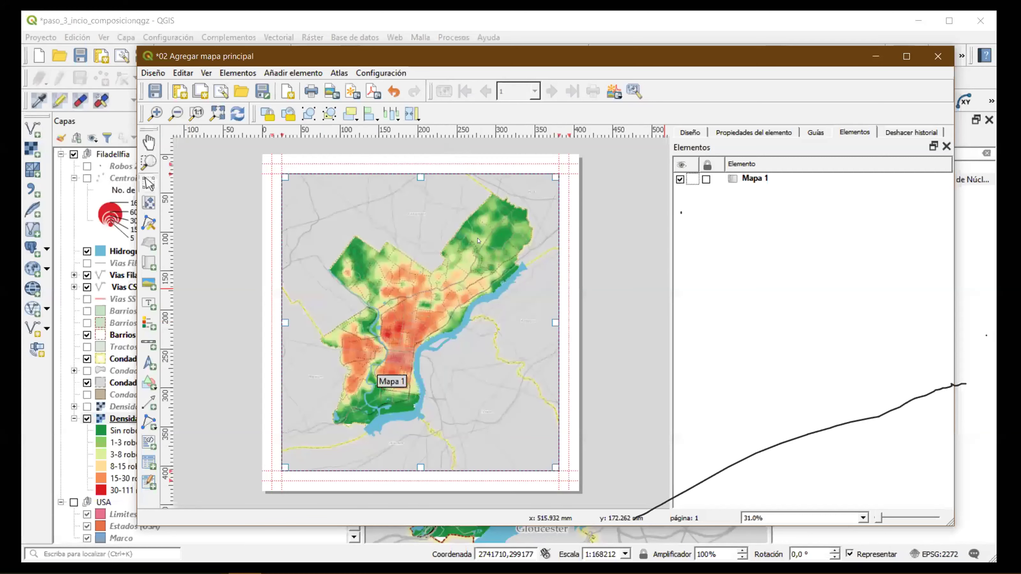
pyautogui.click(705, 180)
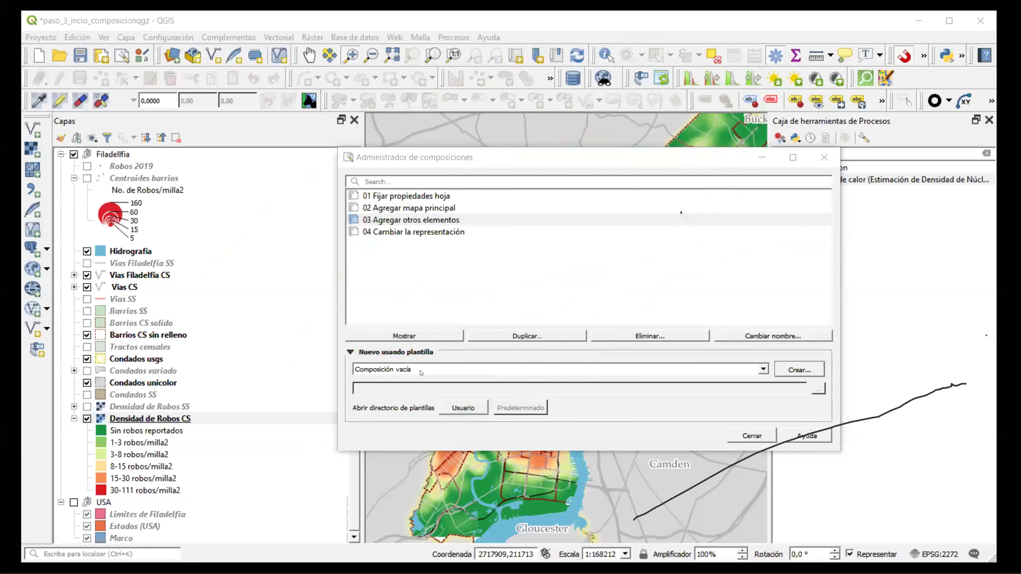
# In the layout 03 Agregar otros elementos, unlock the scale bar, title and Mapa 1, select the scale bar, and close the layout.
pyautogui.doubleClick(349, 219)
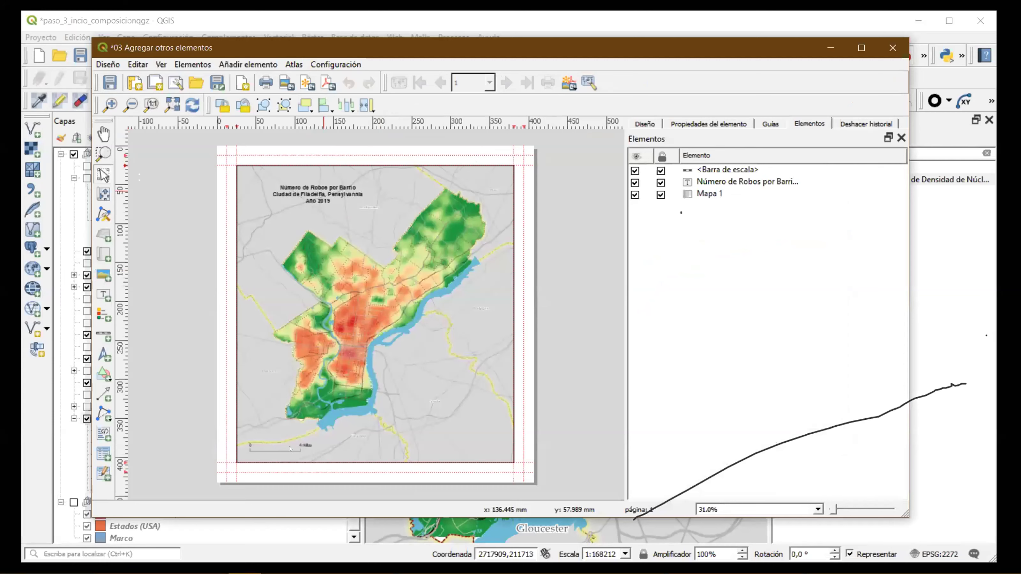
pyautogui.click(662, 172)
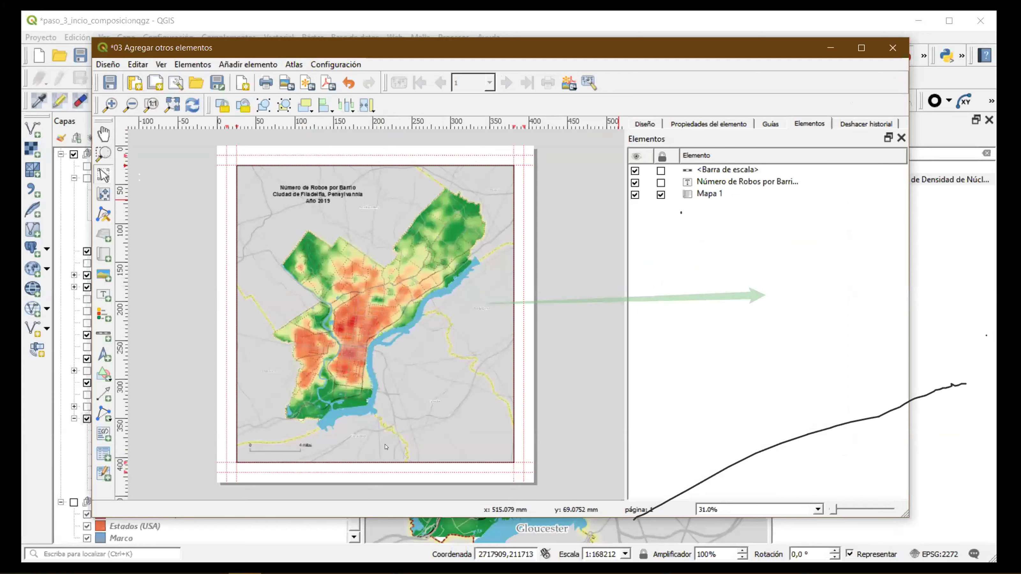
pyautogui.hotkey('ctrl', 'alt', 'l')
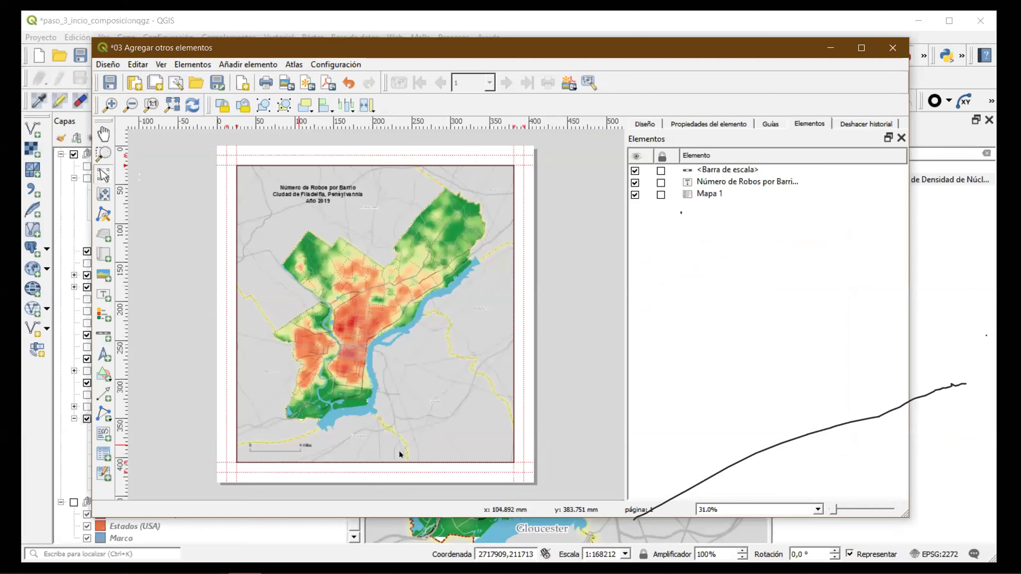
pyautogui.click(299, 445)
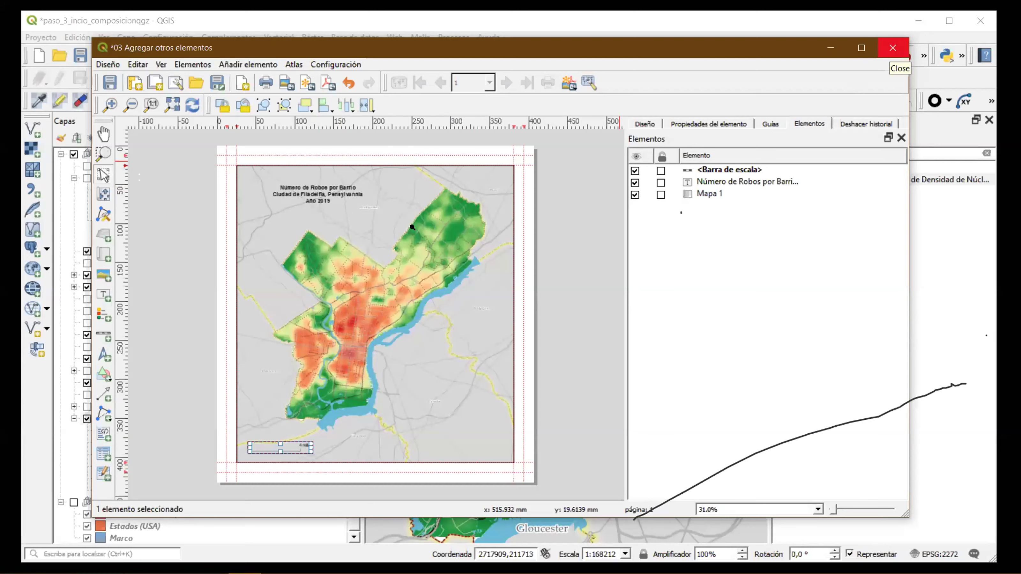
pyautogui.hotkey('ctrl', 'q')
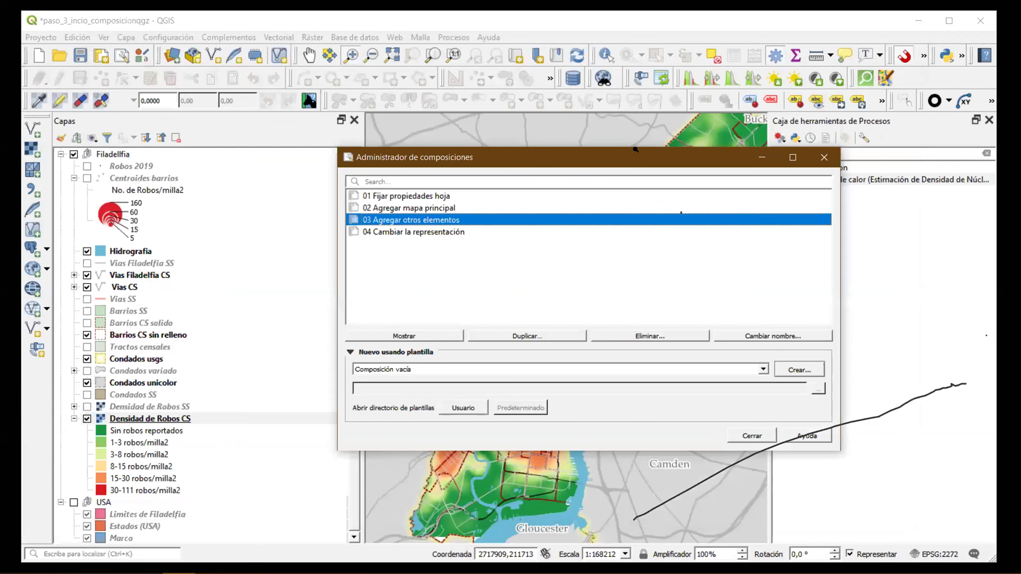
# Open the layout 04 Cambiar la representación in a smaller window and examine the entries of its Leyenda Temática at 100%.
pyautogui.press('Down')
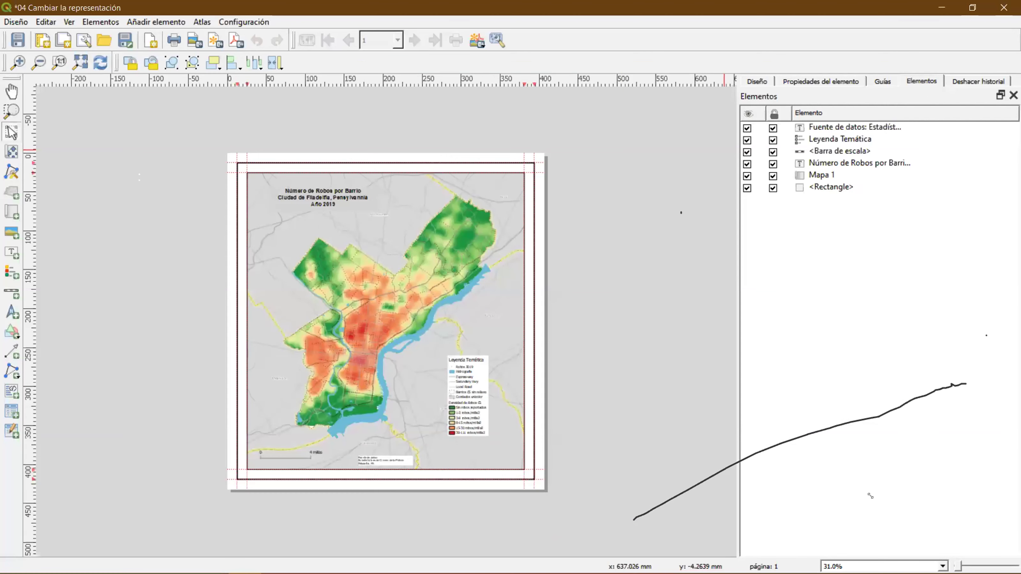
pyautogui.click(973, 7)
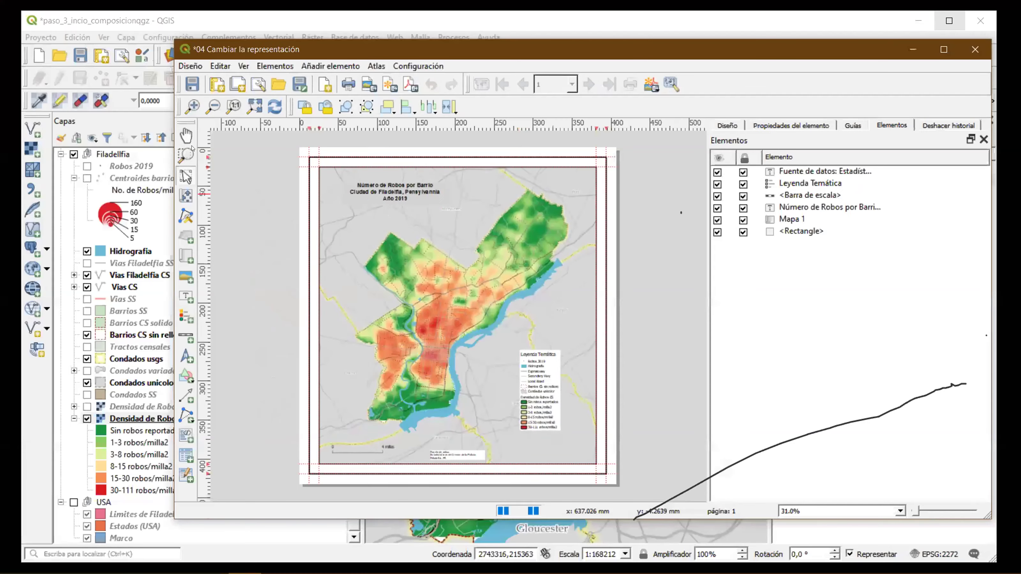
pyautogui.moveTo(402, 50); pyautogui.dragTo(283, 25)
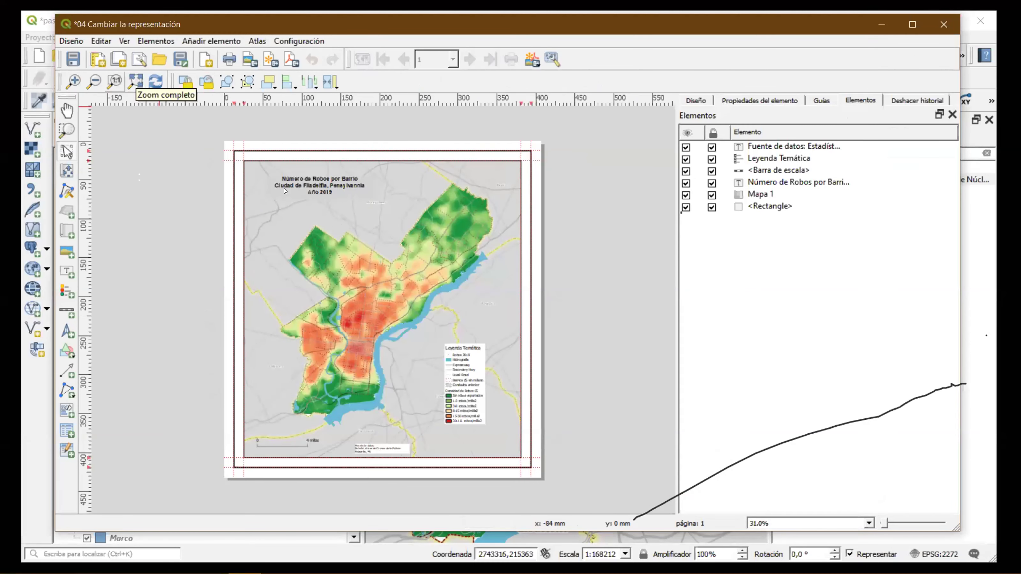
pyautogui.hotkey('ctrl', '1')
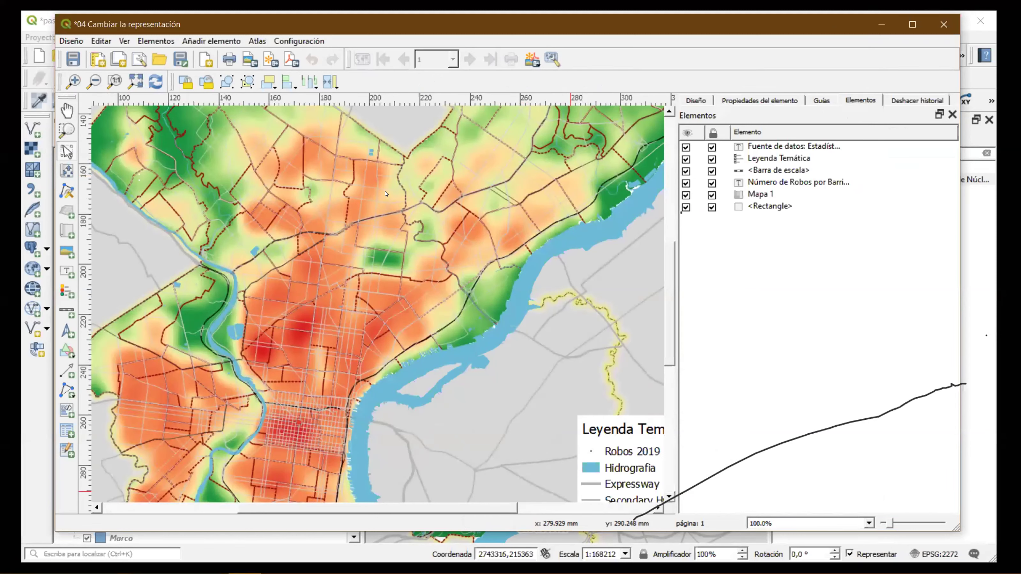
pyautogui.hscroll(5, 362, 169)
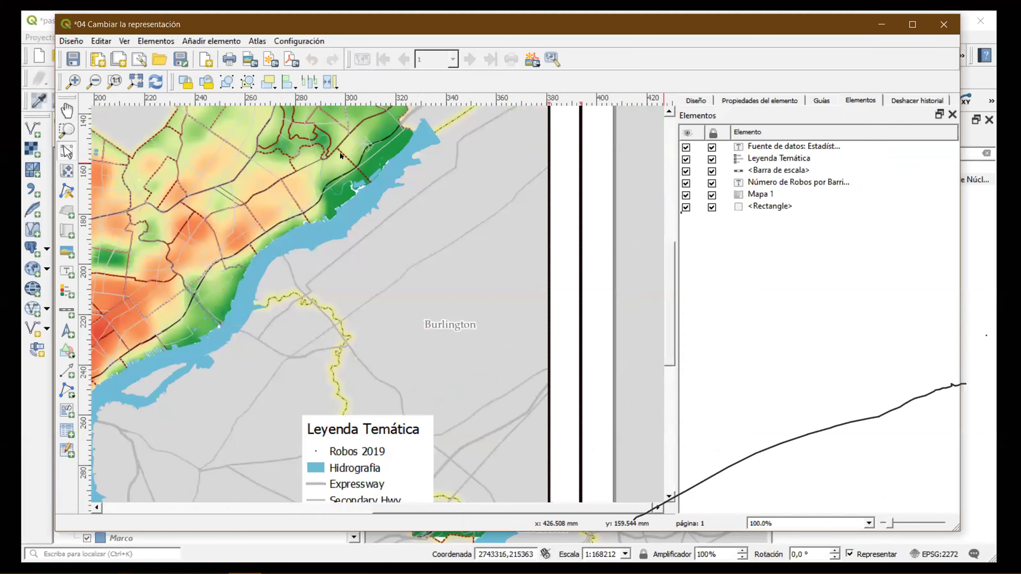
pyautogui.scroll(-8, 600, 201)
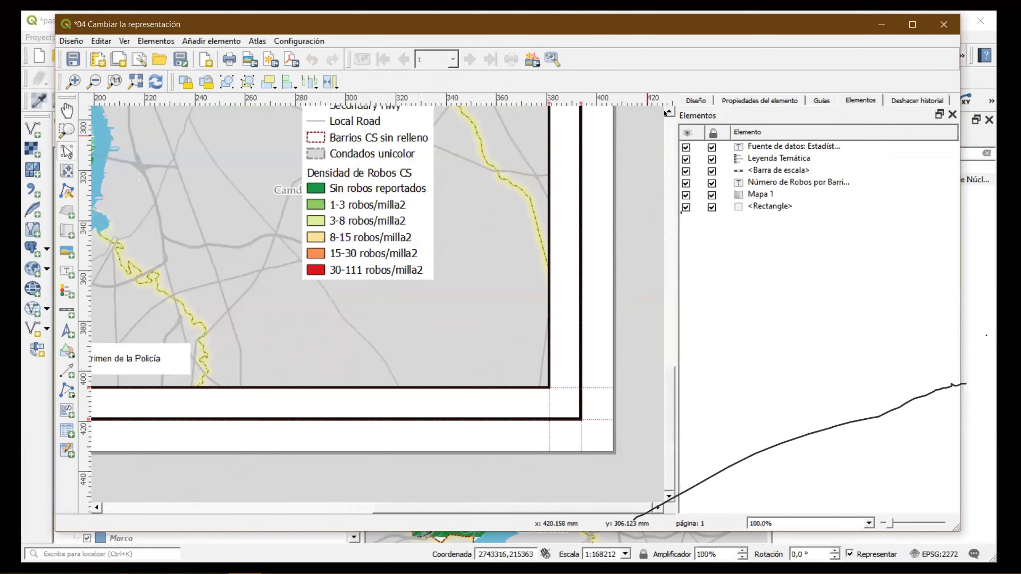
pyautogui.click(667, 112)
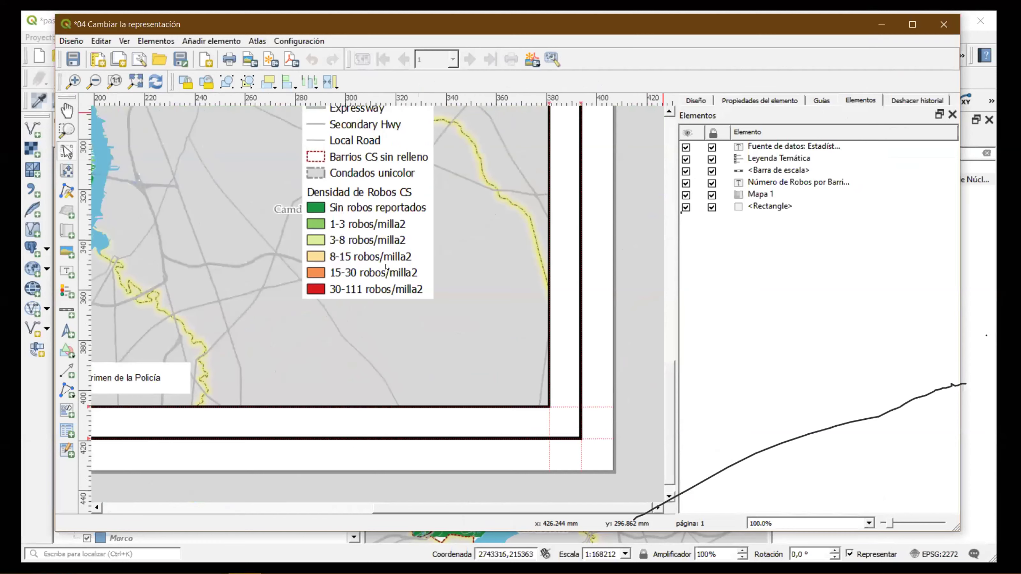
pyautogui.scroll(1, 396, 265)
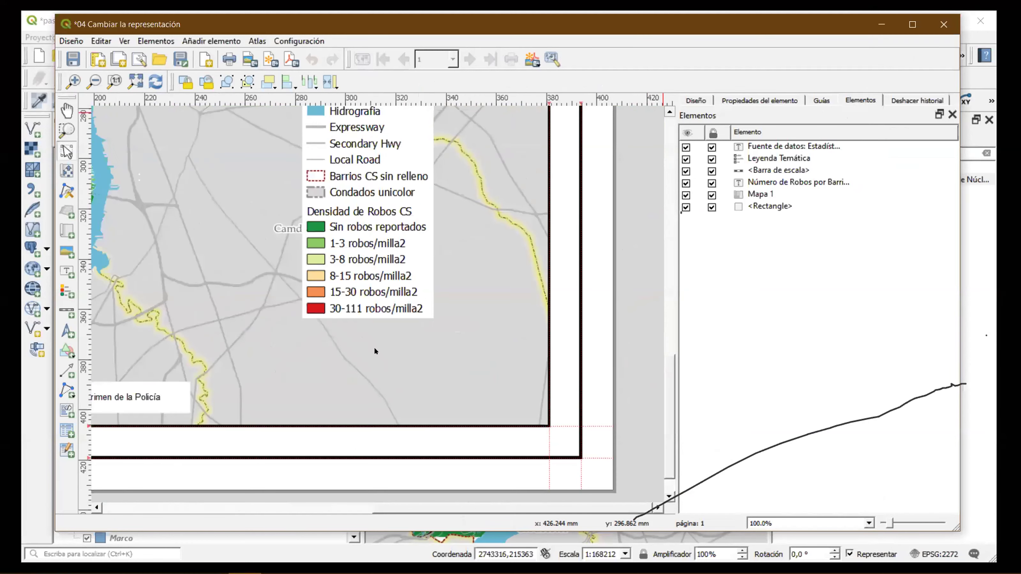
# Examine the map, scale bar and data source note of the layout 04 Cambiar la representación at 100%.
pyautogui.scroll(3, 376, 352)
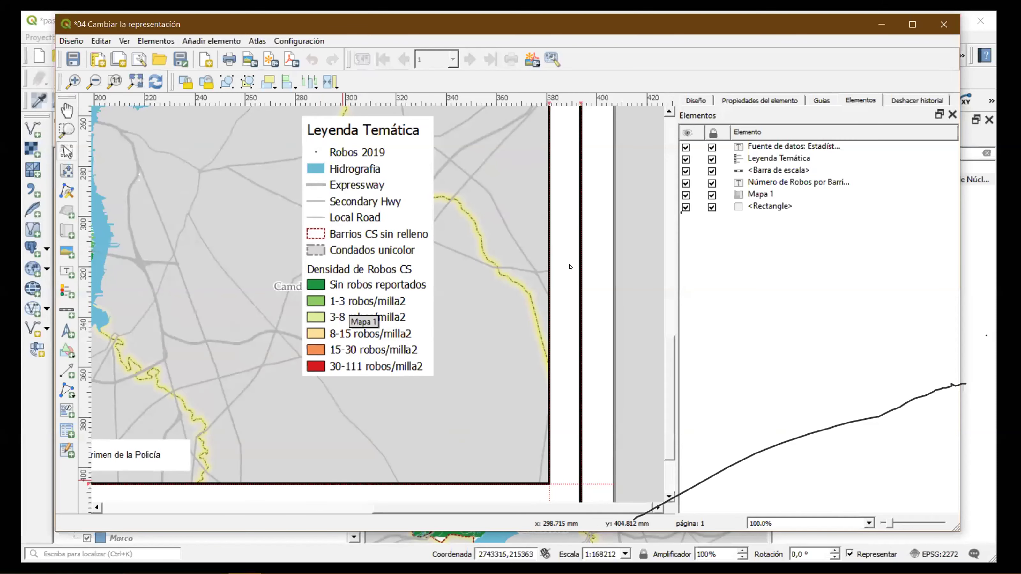
pyautogui.hscroll(-5, 632, 351)
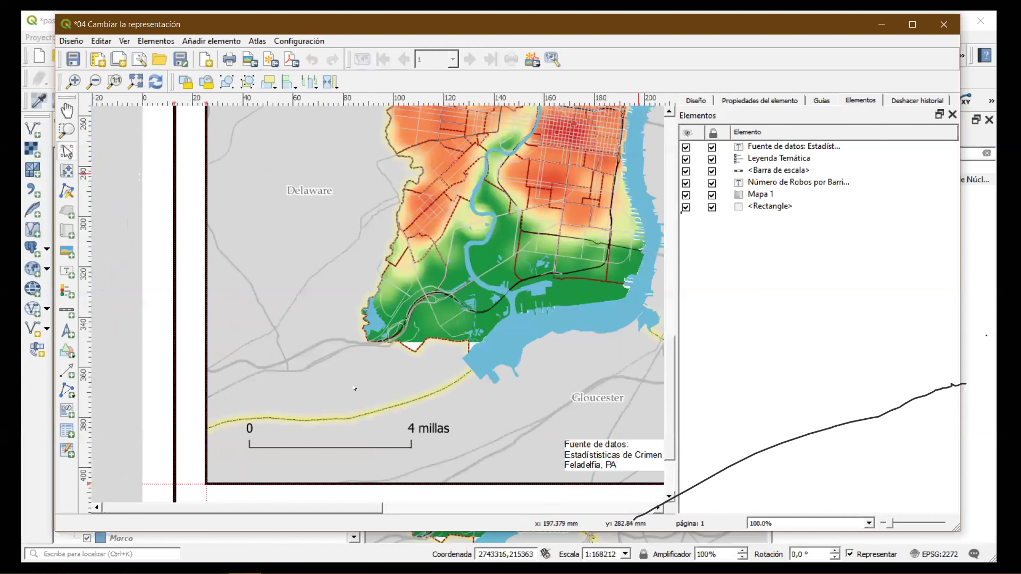
pyautogui.scroll(4, 426, 344)
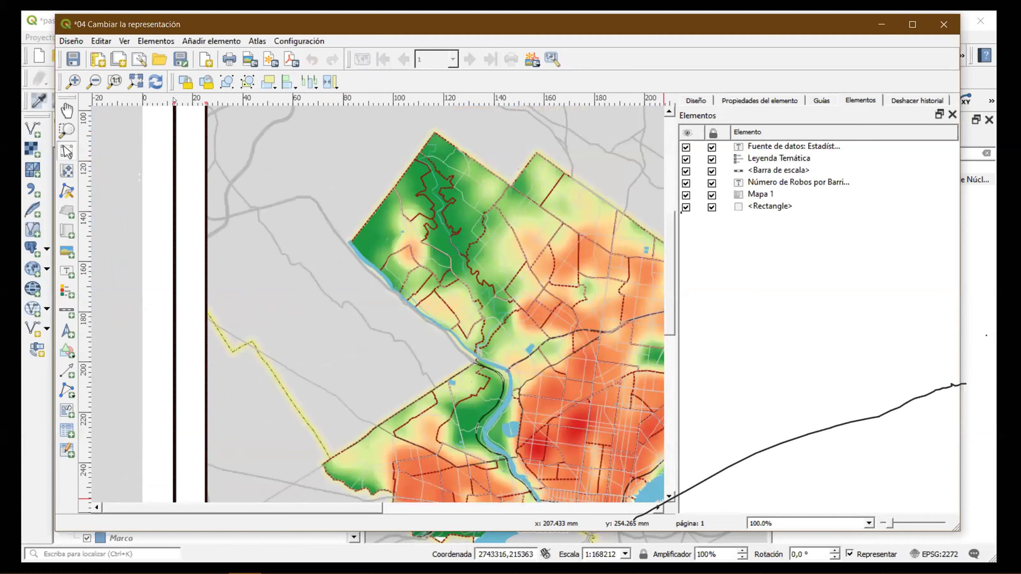
pyautogui.click(669, 497)
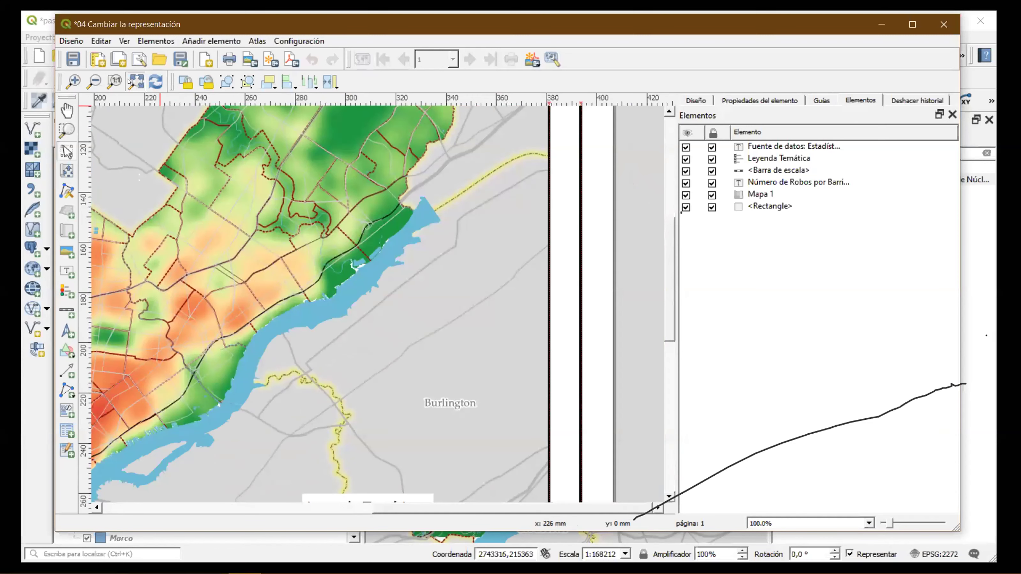
# Export the layout as a PDF, replacing the existing file mapa_robos_pensylvannia.pdf.
pyautogui.click(129, 82)
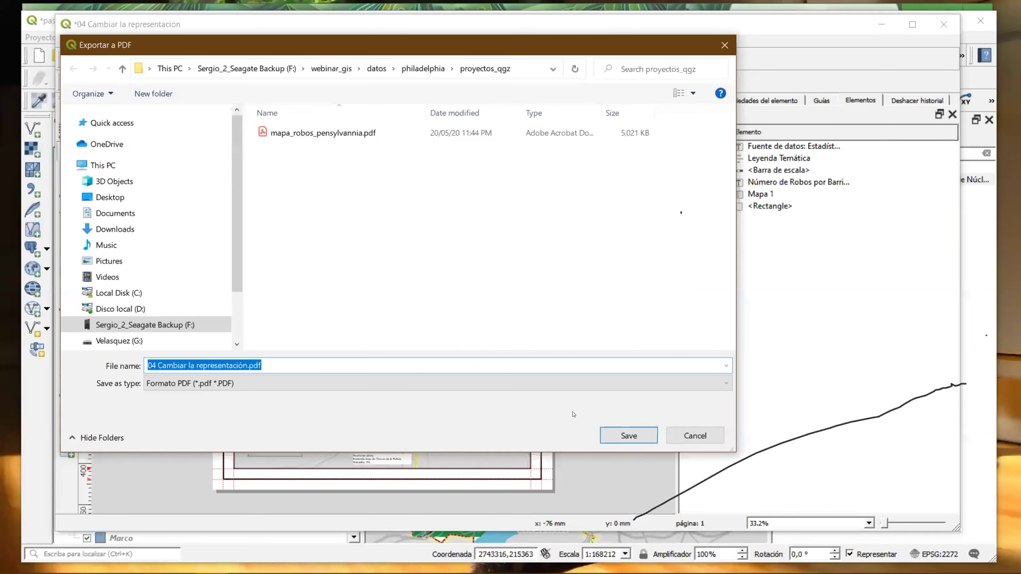
pyautogui.doubleClick(323, 133)
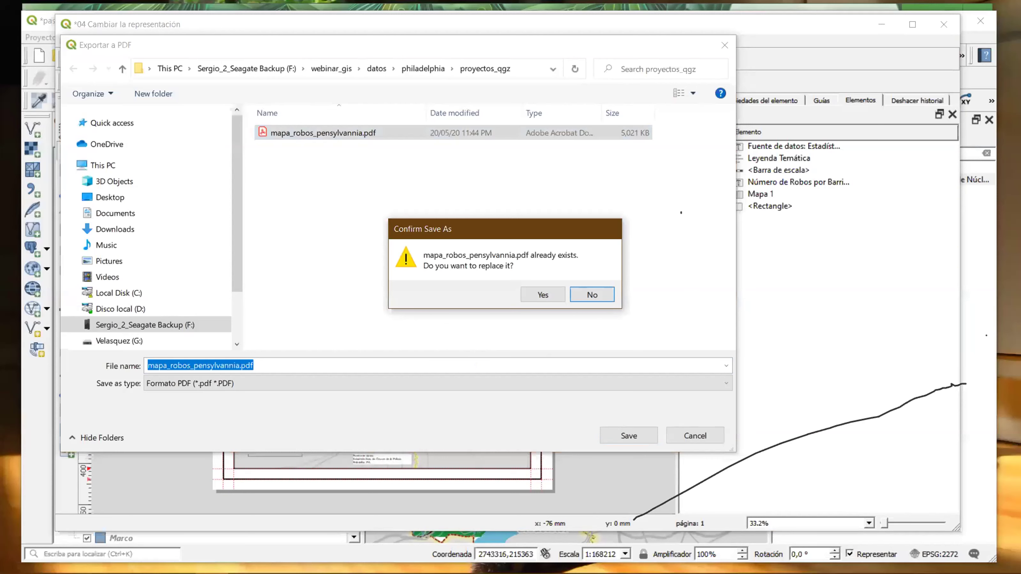
pyautogui.click(543, 295)
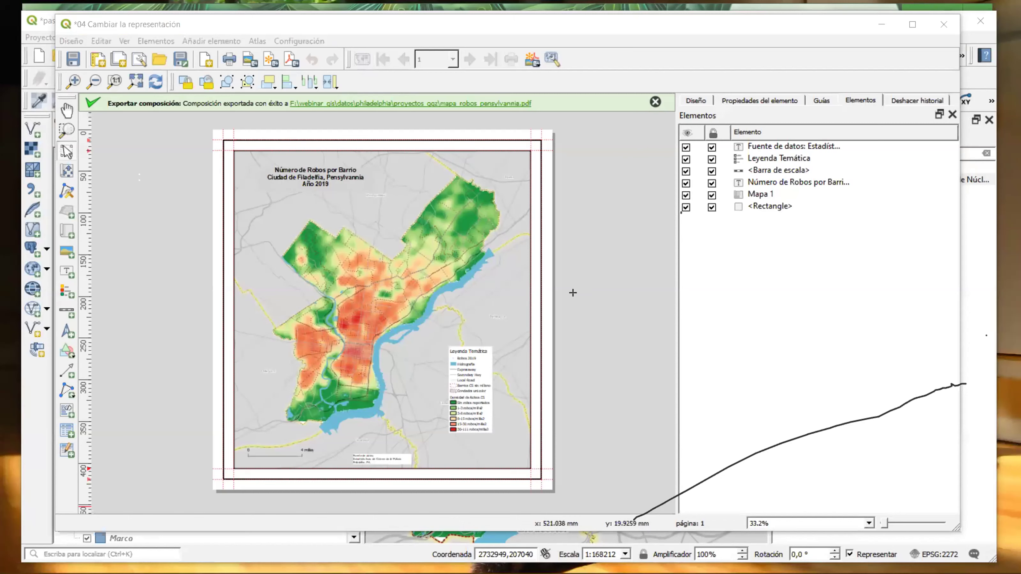
# Open the exported PDF in Adobe Acrobat Reader, examine the map at 100% and 75%, and close it.
pyautogui.click(732, 109)
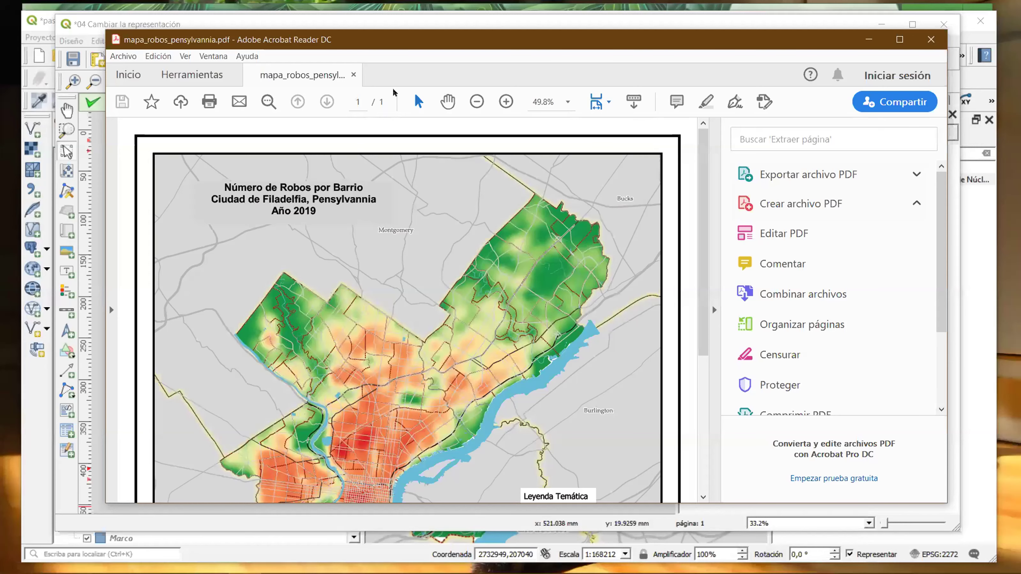
pyautogui.hotkey('ctrl', '1')
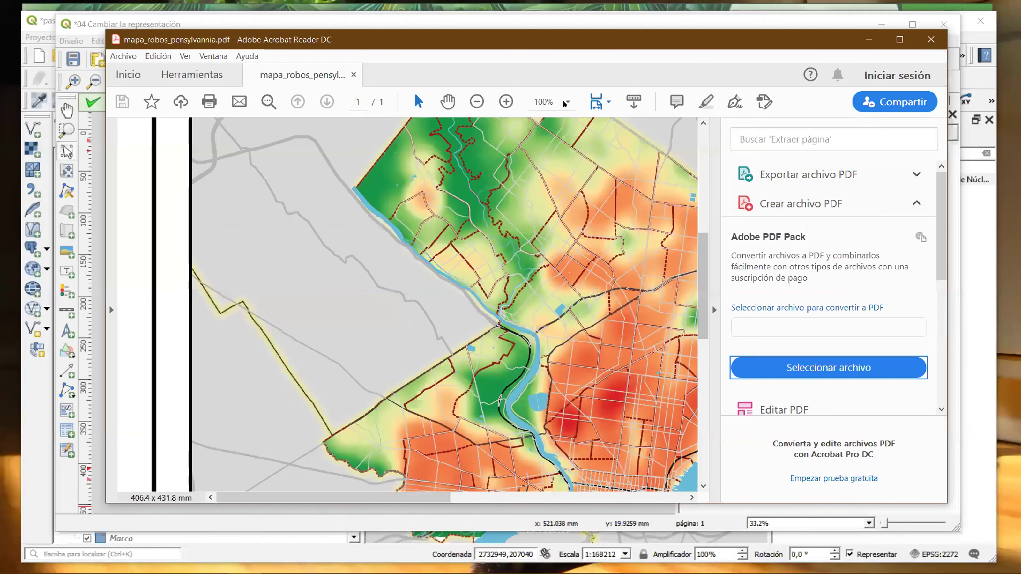
pyautogui.click(573, 498)
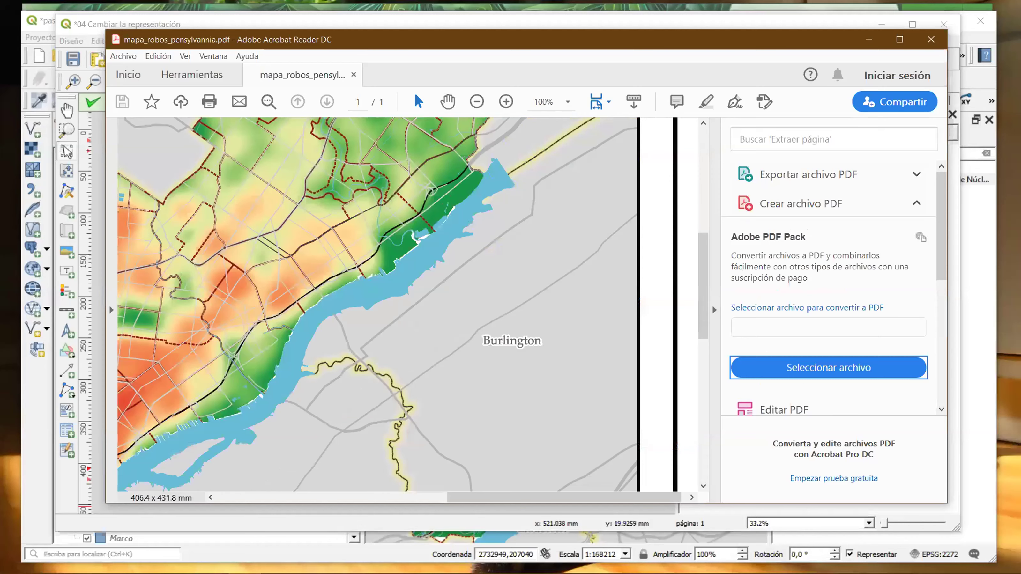
pyautogui.click(568, 103)
pyautogui.click(609, 181)
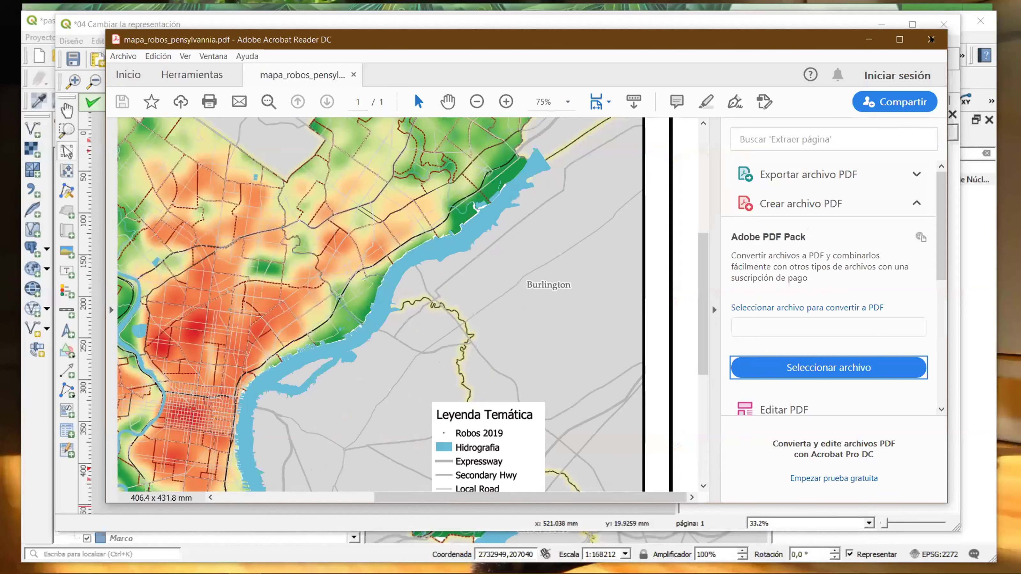
pyautogui.click(931, 35)
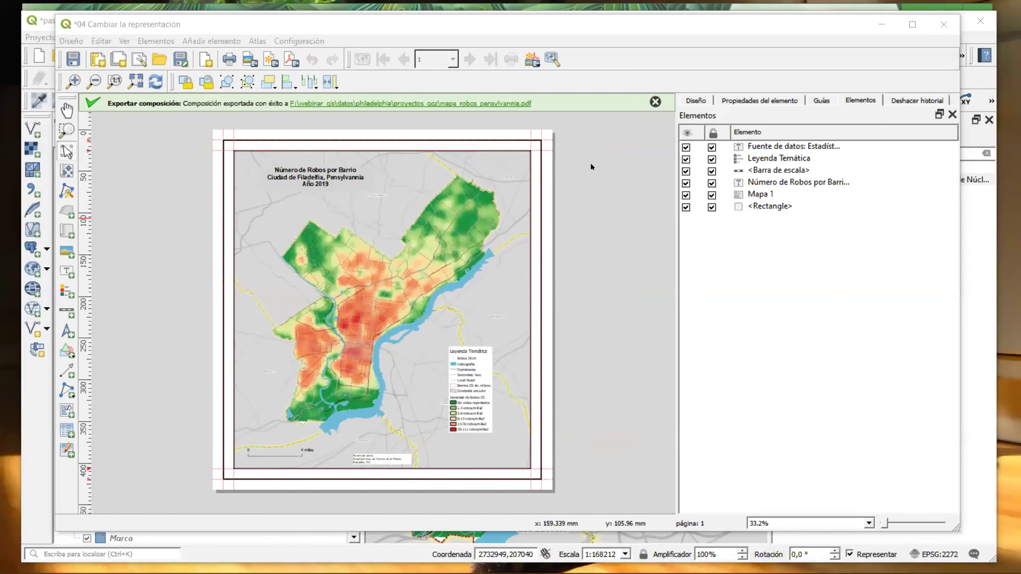
# Close the layout 04 Cambiar la representación and the layout manager, and minimize the main project window.
pyautogui.click(655, 102)
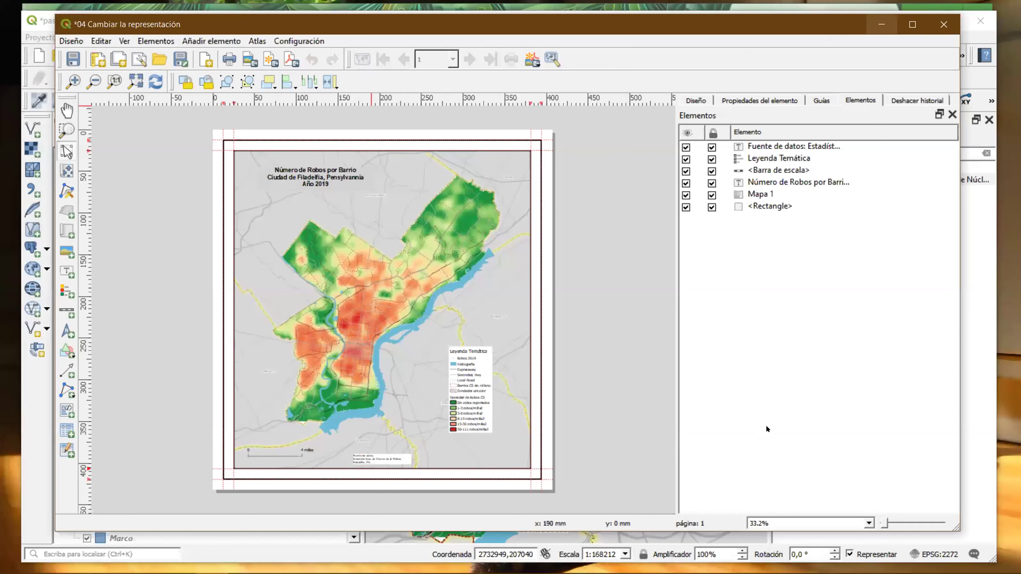
pyautogui.click(913, 23)
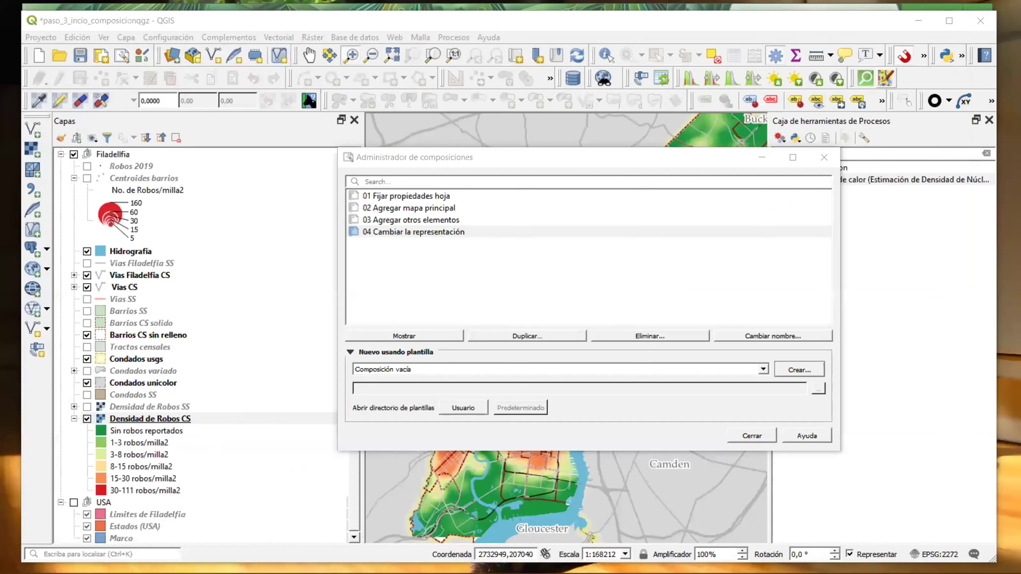
pyautogui.press('Escape')
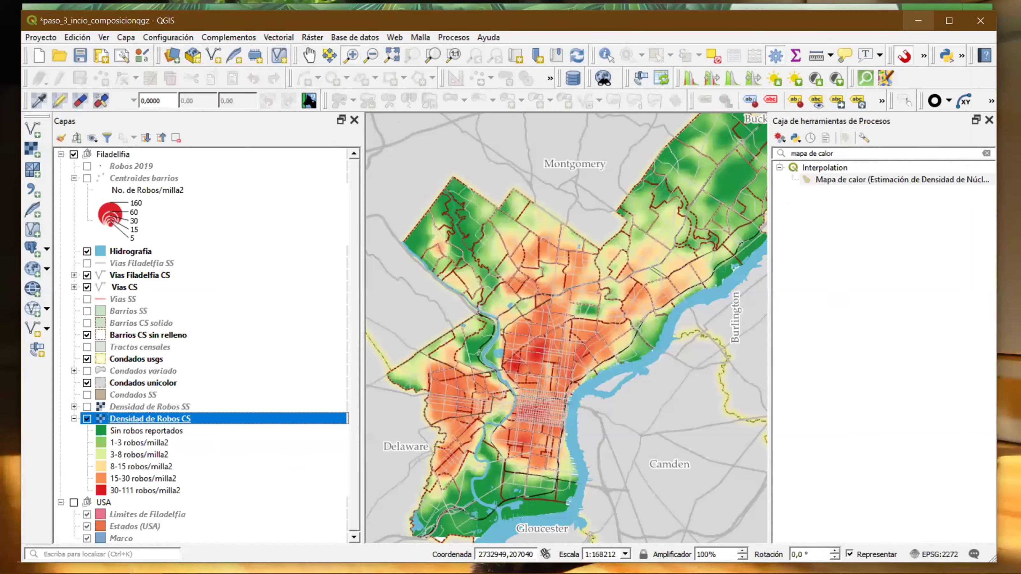
pyautogui.click(918, 20)
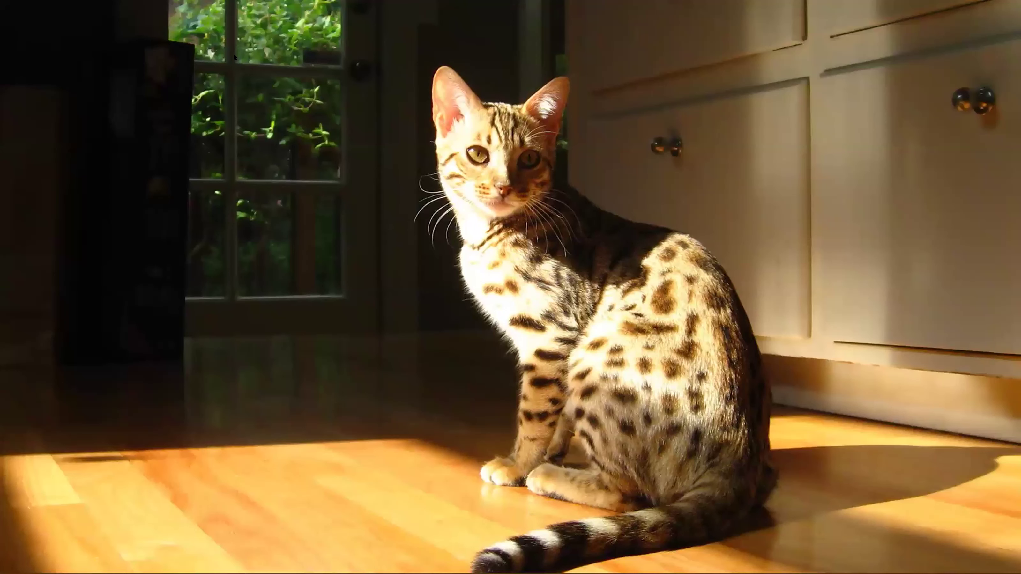
# Switch to Philcarto, and in an enlarged window change the red spheres to flat green circles with purple outlines.
pyautogui.hotkey('alt', 'Tab')
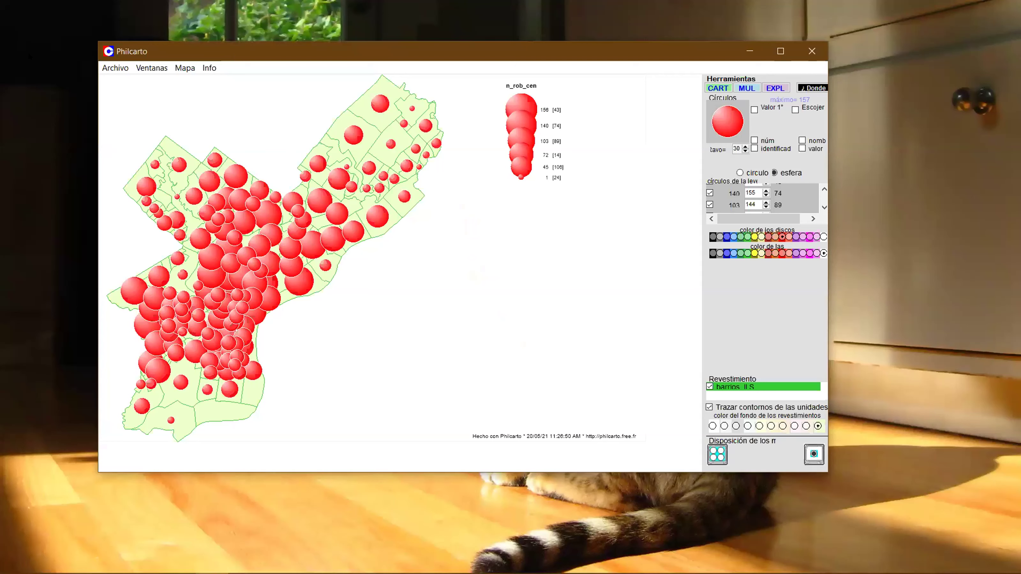
pyautogui.click(823, 466)
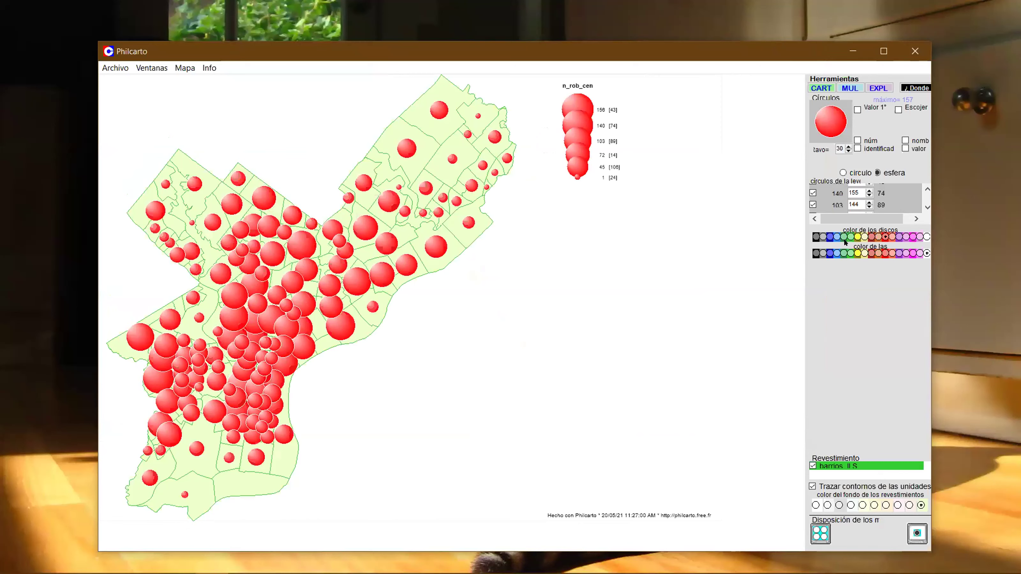
pyautogui.click(845, 256)
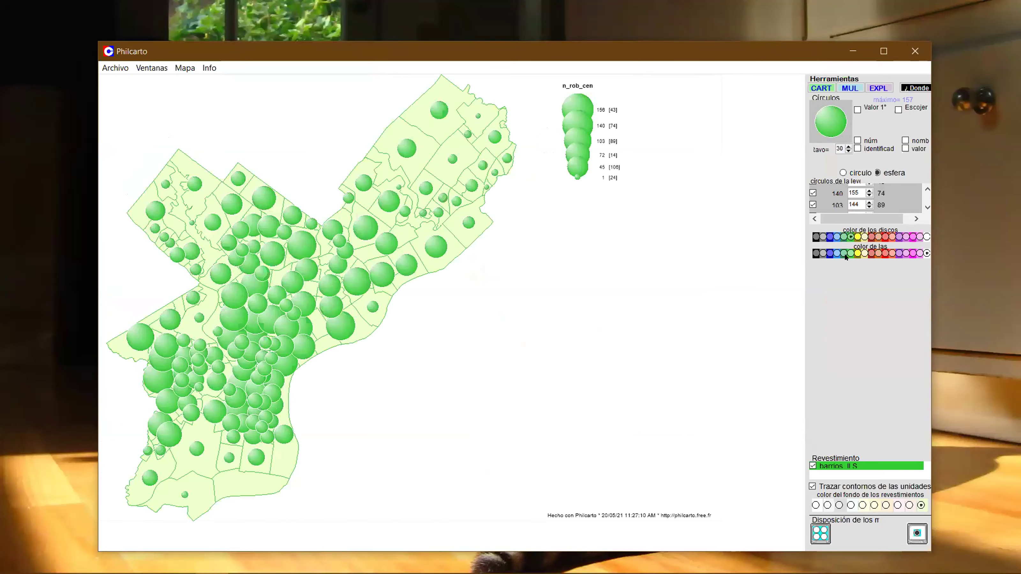
pyautogui.click(851, 253)
pyautogui.click(898, 251)
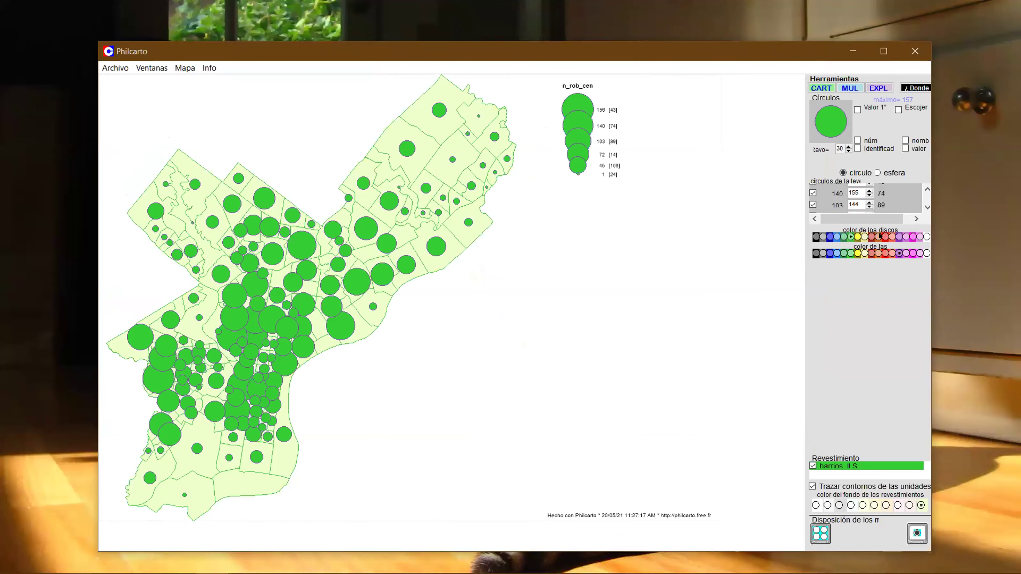
# Try red and grey fills for the Philcarto circles, set them to orange-red, and show the desktop.
pyautogui.click(830, 237)
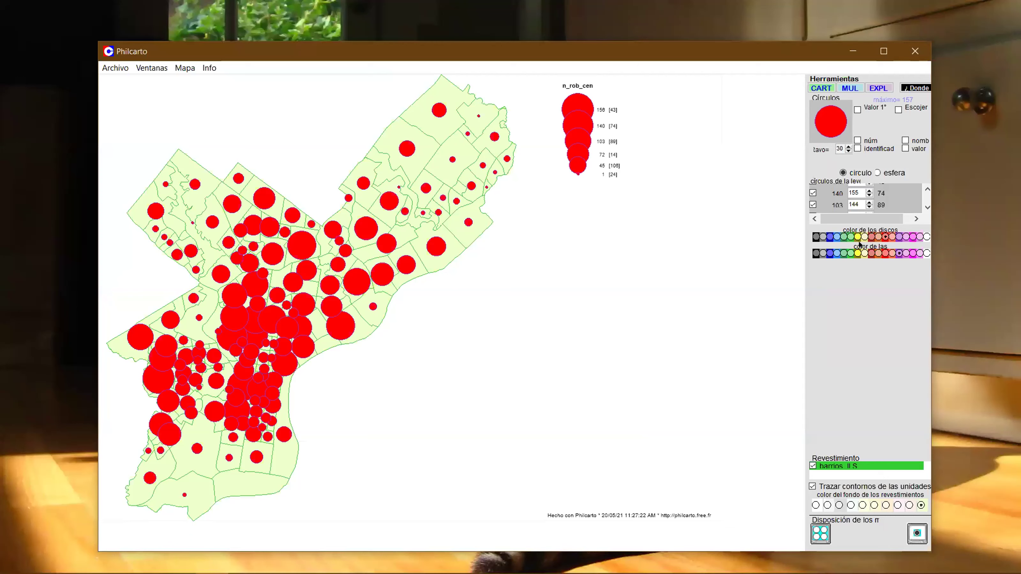
pyautogui.click(823, 237)
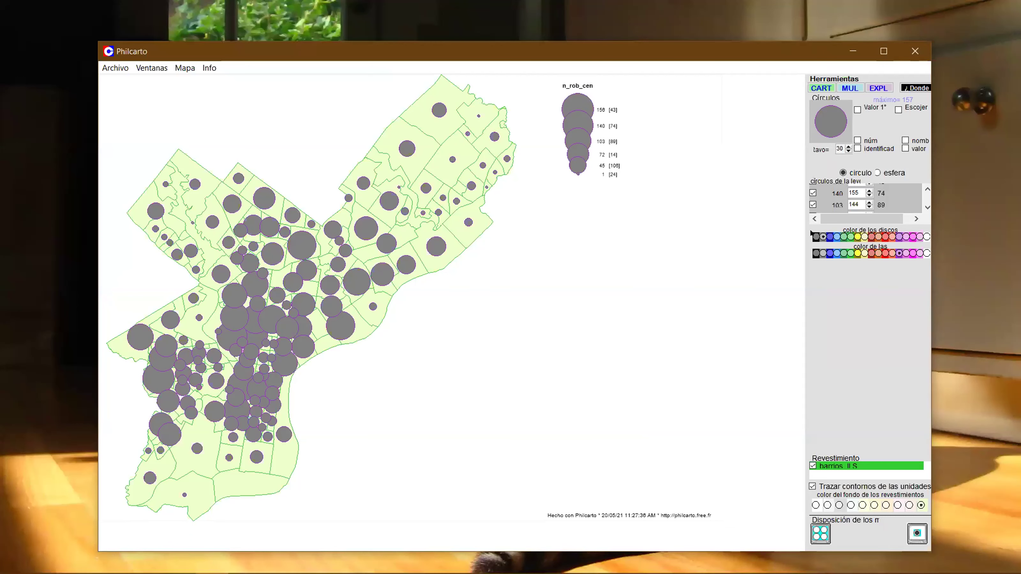
pyautogui.click(893, 237)
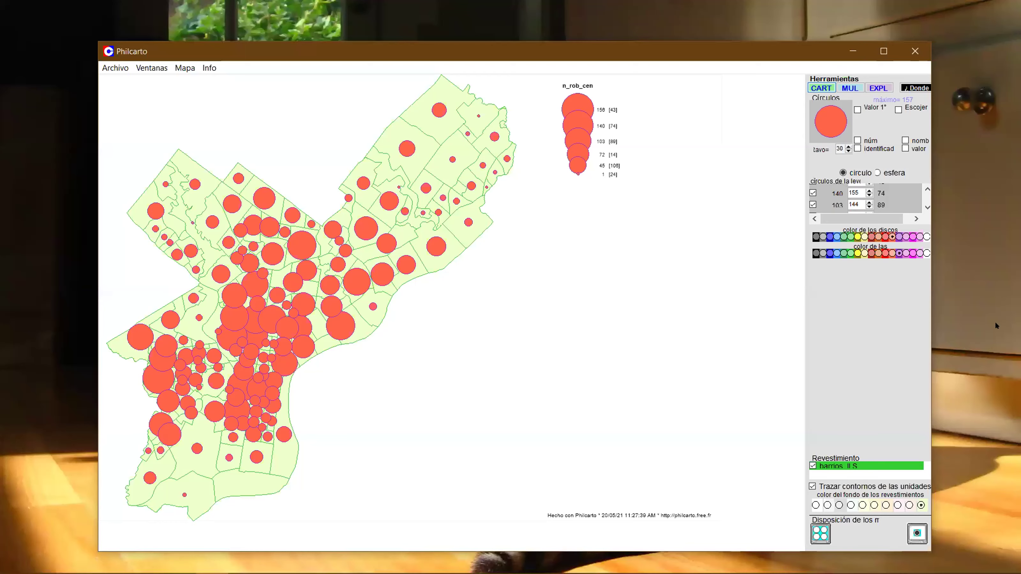
pyautogui.press('super+d')
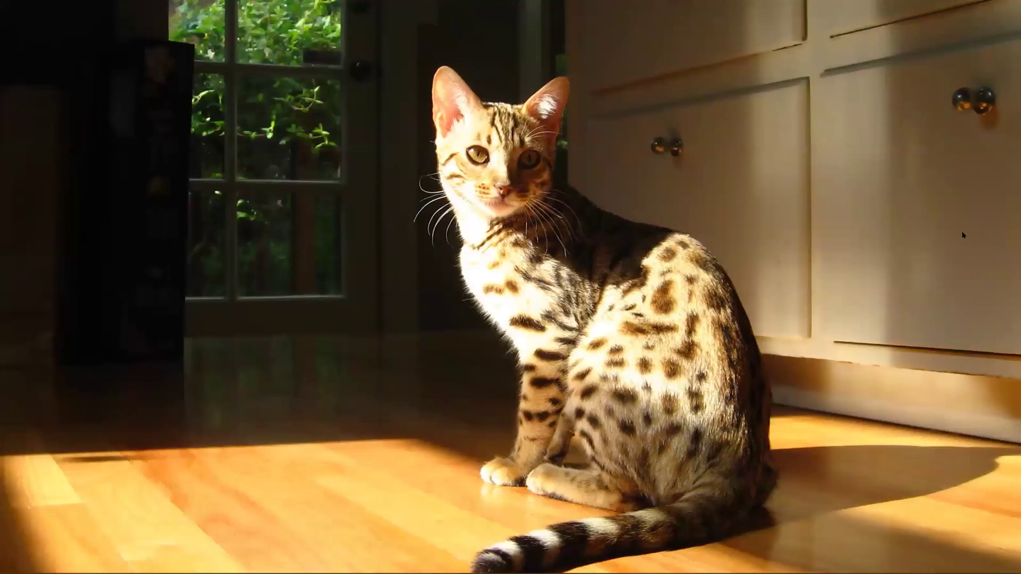